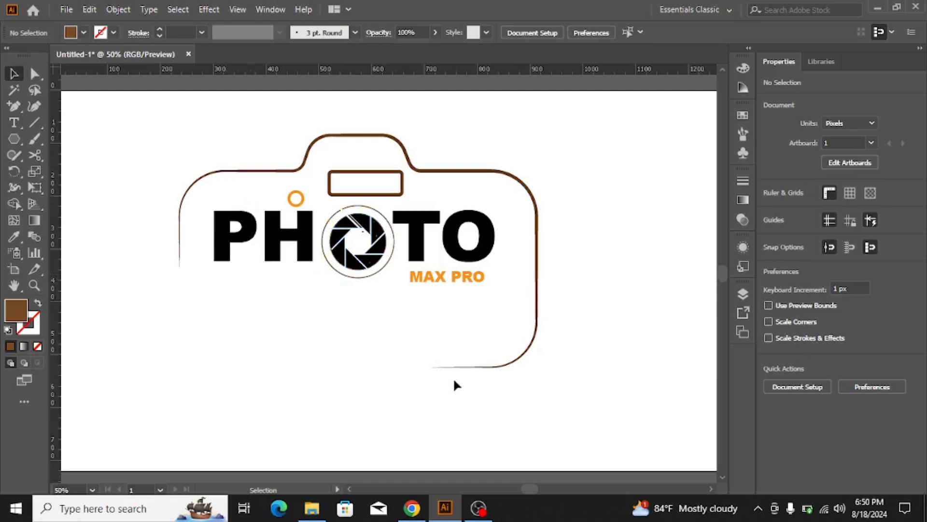
Scale the camera logo group down to about 138 px wide and park it in the artboard's upper-left corner
{"action": "left_click_drag", "start_coordinate": [222, 165], "coordinate": [512, 401]}
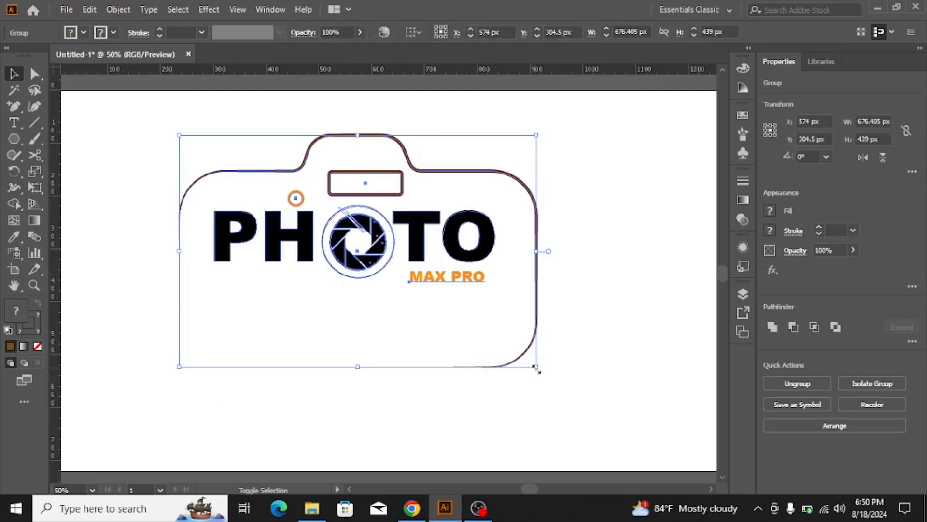
{"action": "left_click_drag", "start_coordinate": [536, 368], "coordinate": [397, 304]}
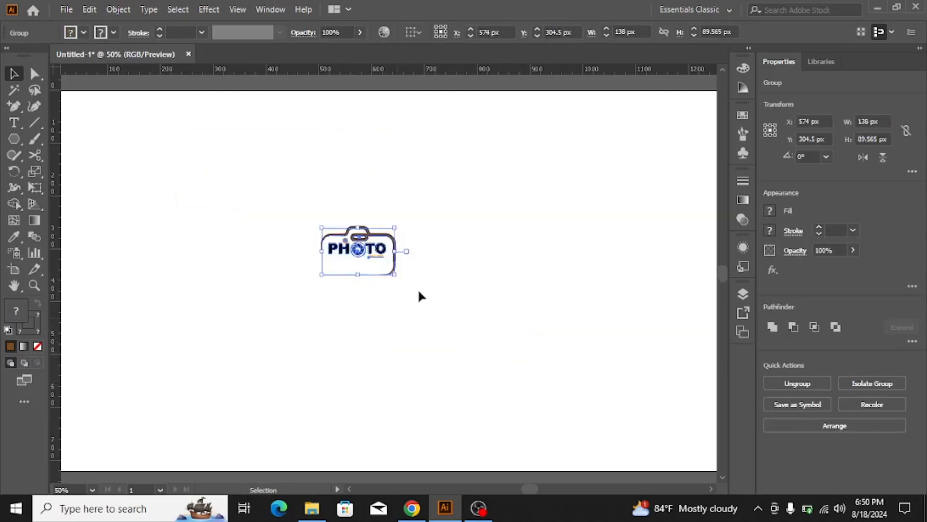
{"action": "left_click_drag", "start_coordinate": [366, 256], "coordinate": [102, 133]}
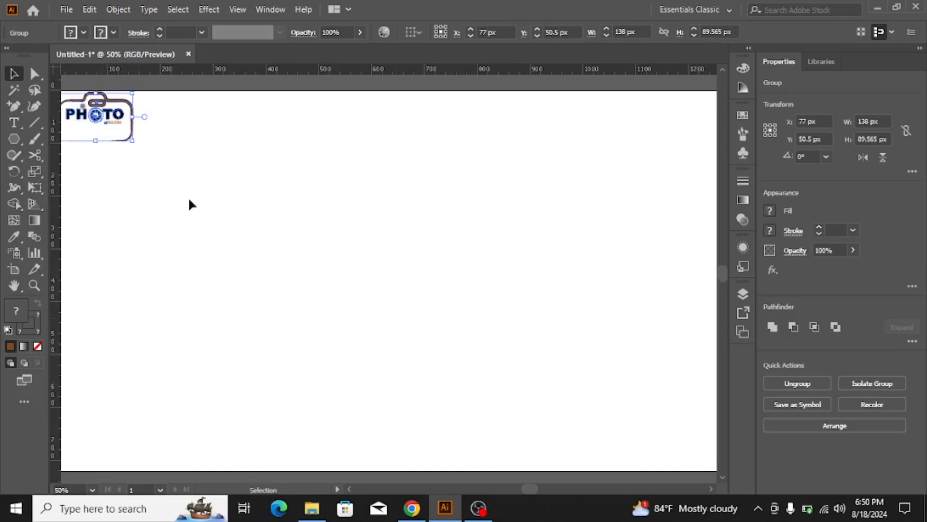
{"action": "left_click", "coordinate": [238, 283]}
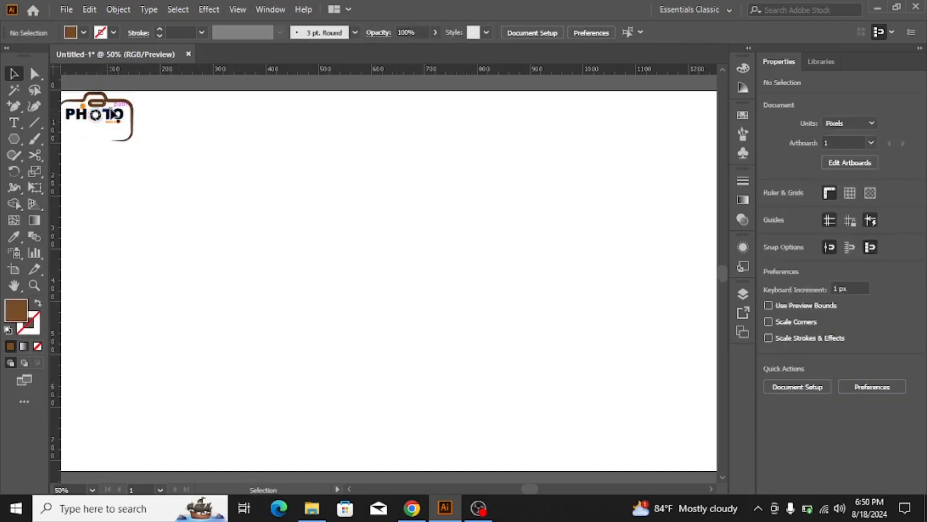
{"action": "left_click_drag", "start_coordinate": [110, 112], "coordinate": [128, 118]}
{"action": "left_click", "coordinate": [190, 226]}
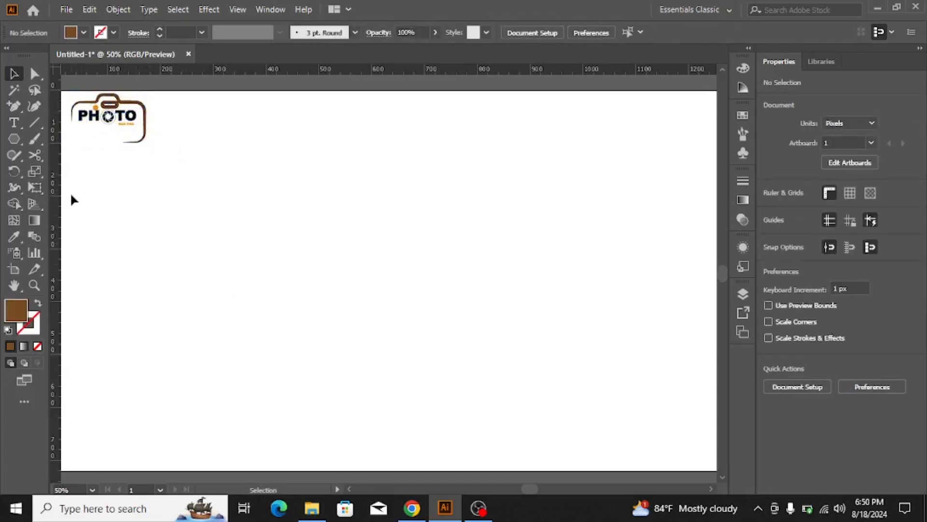
Draw a brown rectangle in the middle of the artboard and widen it on both sides to about 729 × 402 px
{"action": "left_click", "coordinate": [15, 140]}
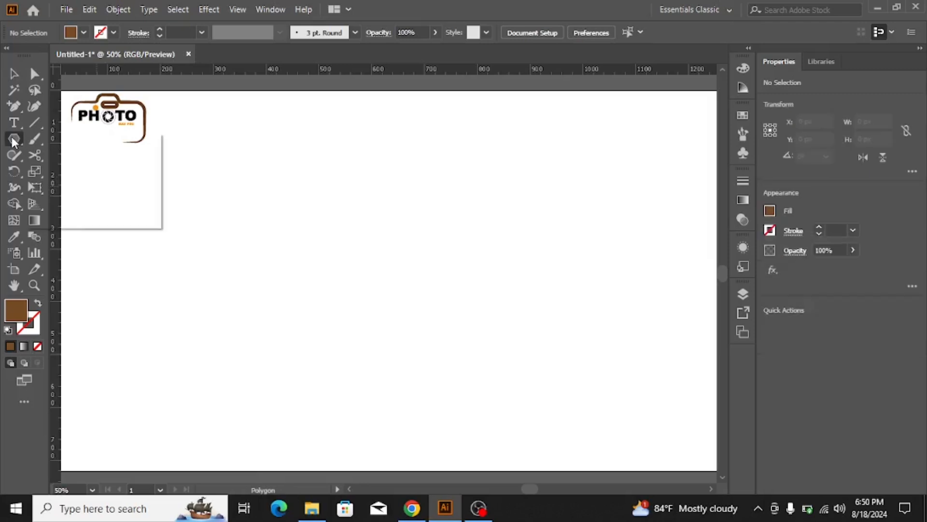
{"action": "left_click", "coordinate": [67, 140]}
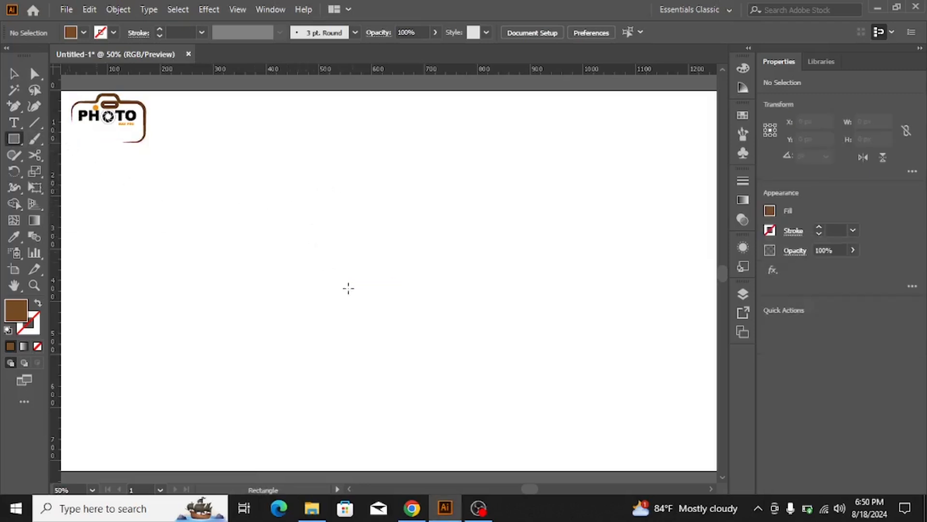
{"action": "left_click_drag", "start_coordinate": [342, 281], "coordinate": [449, 338]}
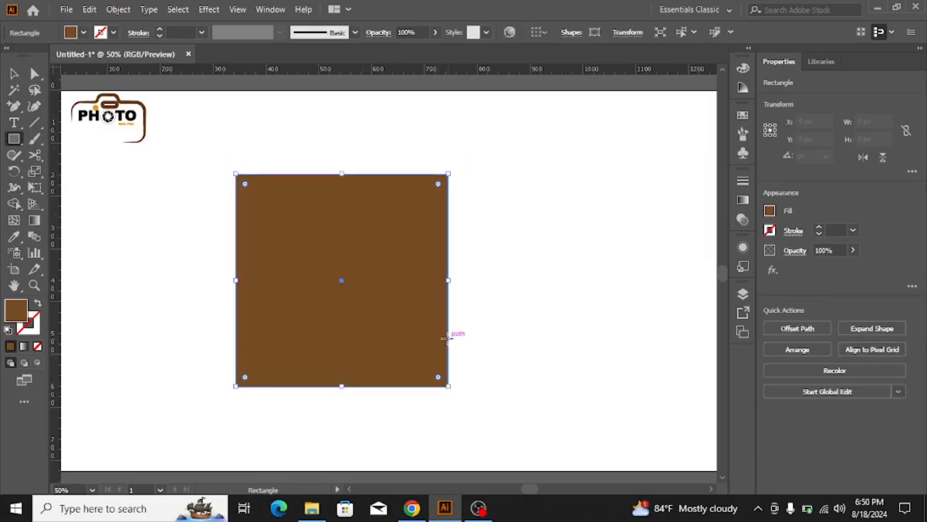
{"action": "left_click", "coordinate": [13, 75]}
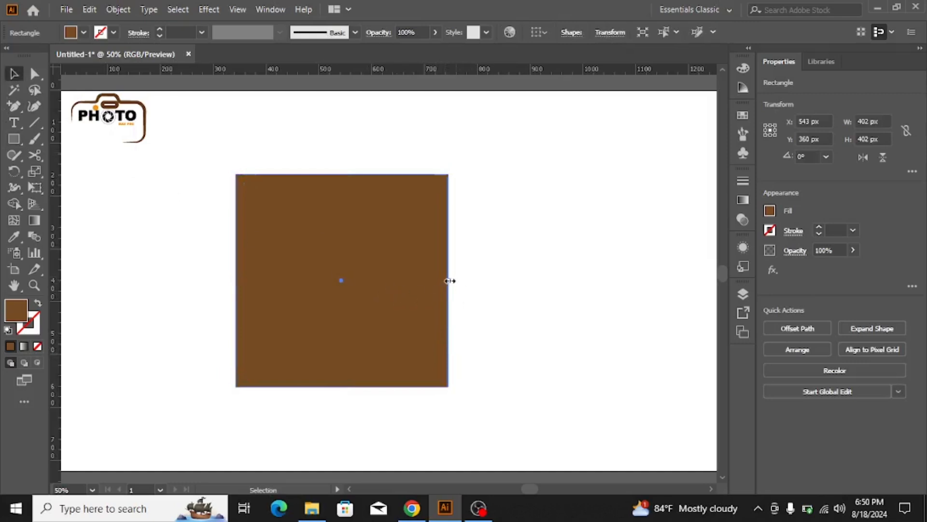
{"action": "left_click_drag", "start_coordinate": [449, 280], "coordinate": [541, 280]}
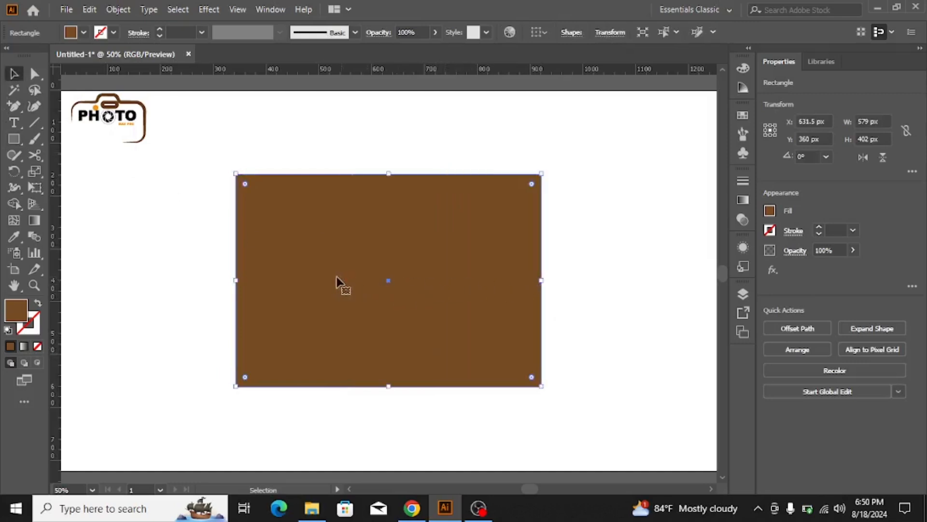
{"action": "left_click_drag", "start_coordinate": [237, 280], "coordinate": [157, 277]}
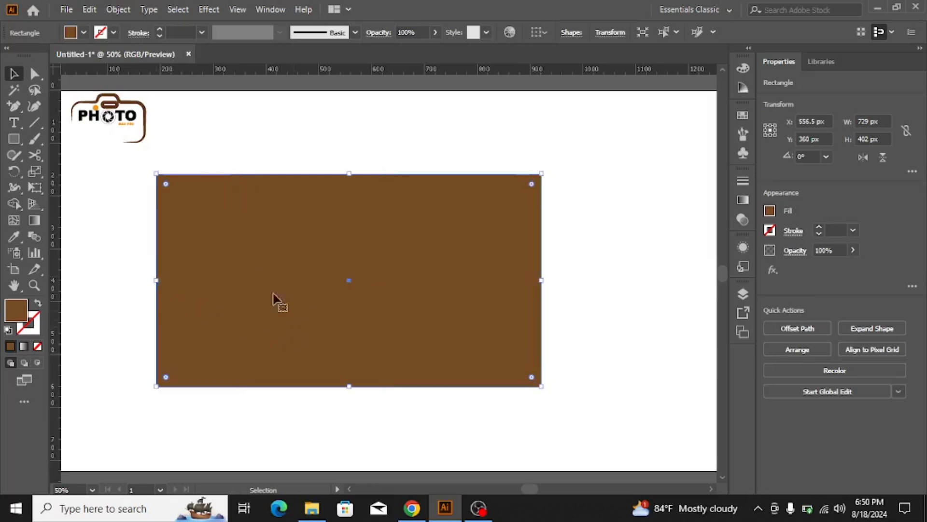
Turn the filled rectangle into a brown outline with a 9 pt stroke and strongly rounded corners
{"action": "left_click", "coordinate": [38, 303]}
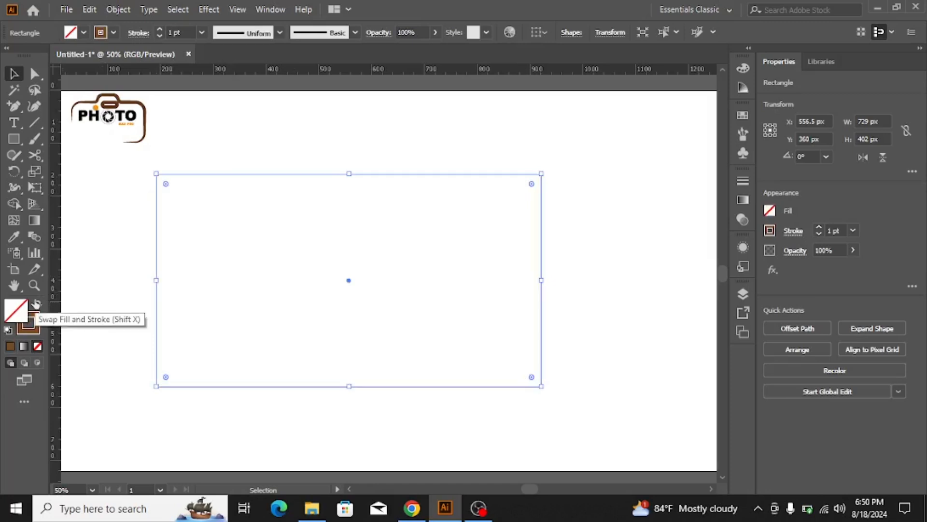
{"action": "left_click", "coordinate": [159, 29]}
{"action": "left_click", "coordinate": [159, 29]}
{"action": "left_click", "coordinate": [159, 30]}
{"action": "left_click", "coordinate": [159, 30]}
{"action": "left_click", "coordinate": [159, 30]}
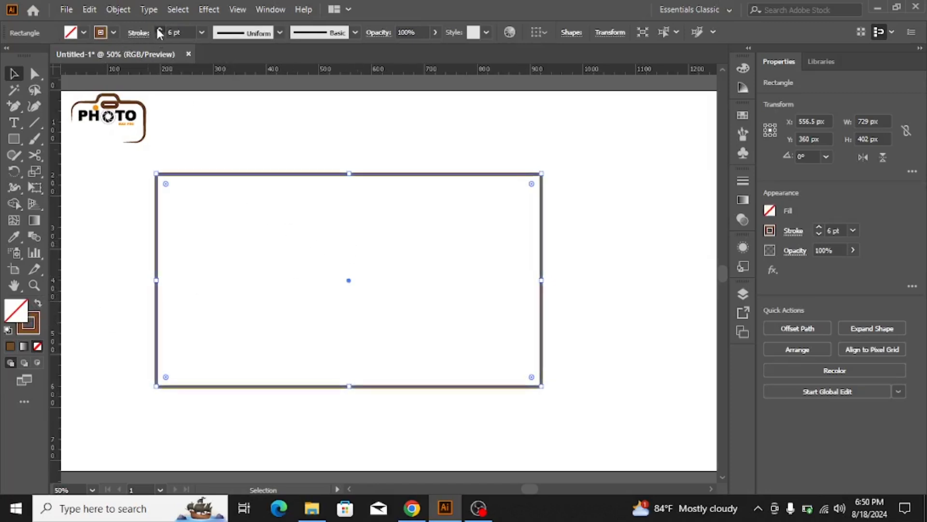
{"action": "left_click", "coordinate": [159, 30]}
{"action": "left_click", "coordinate": [159, 30]}
{"action": "left_click", "coordinate": [159, 30]}
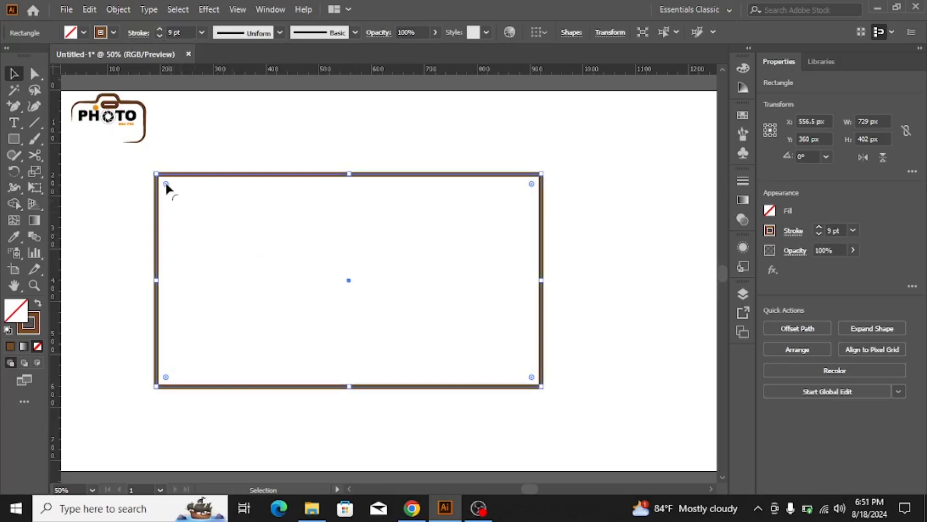
{"action": "left_click_drag", "start_coordinate": [166, 185], "coordinate": [213, 213]}
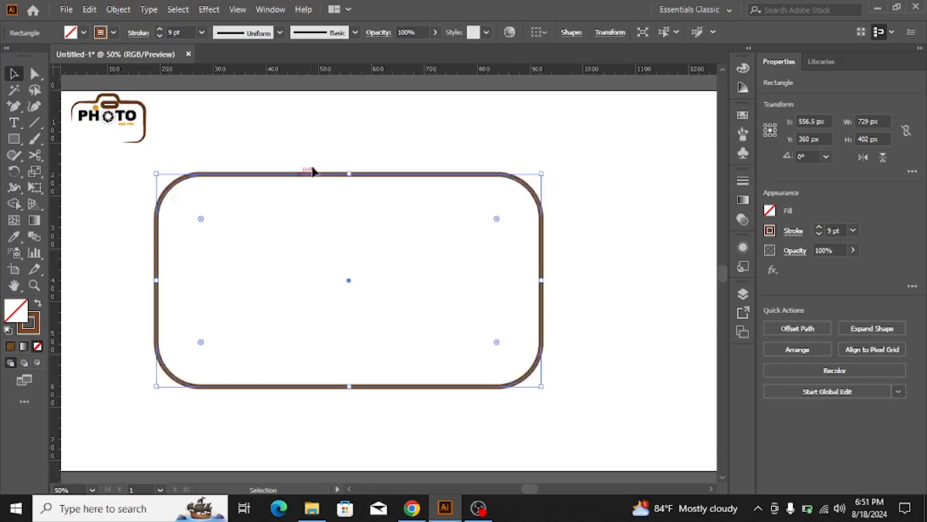
{"action": "left_click", "coordinate": [328, 147]}
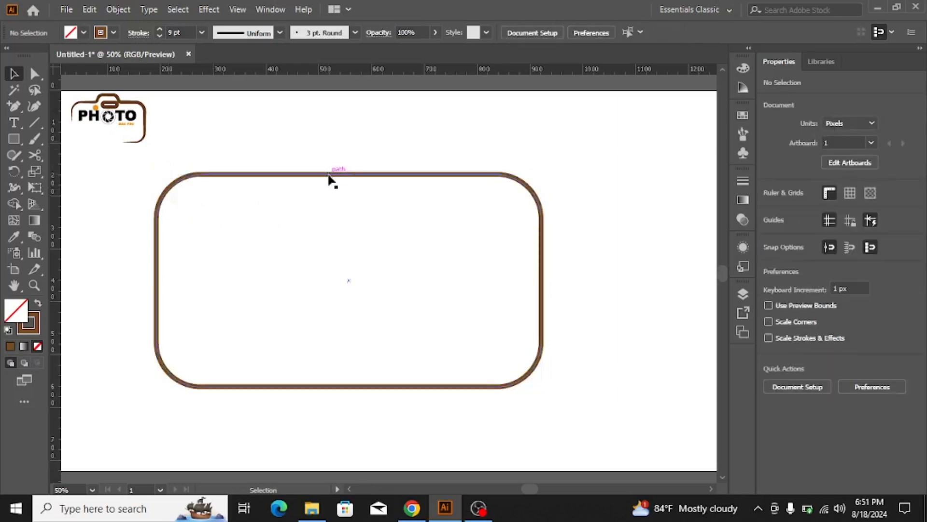
Place a vertical and a horizontal ruler guide through the centre of the rounded rectangle
{"action": "left_click", "coordinate": [331, 175]}
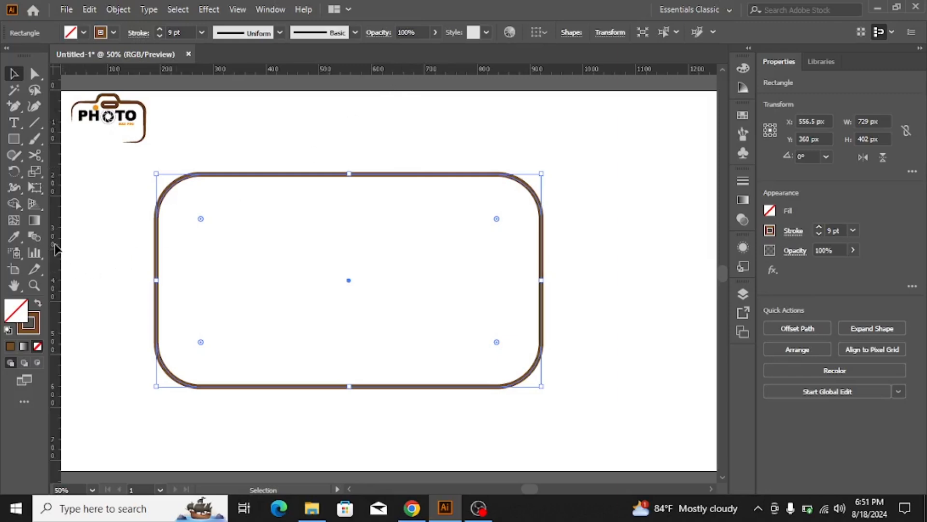
{"action": "left_click_drag", "start_coordinate": [55, 249], "coordinate": [349, 283]}
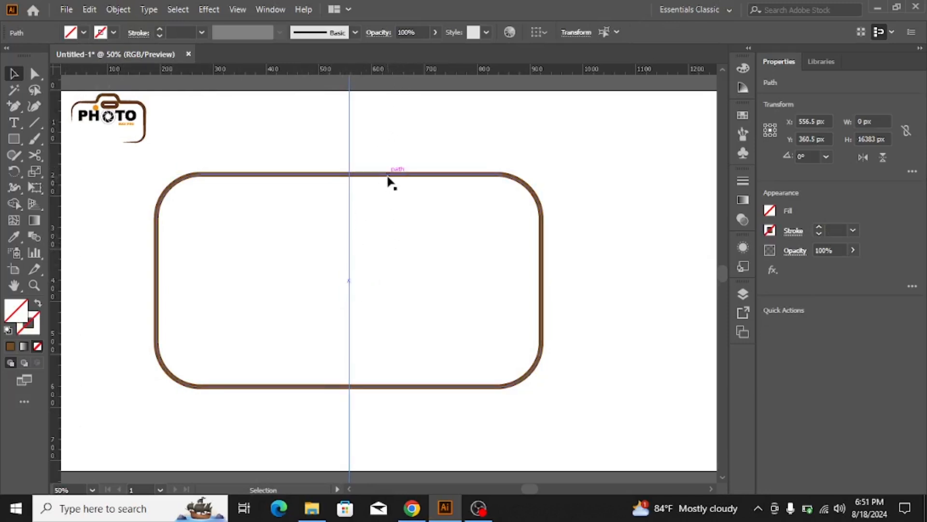
{"action": "left_click", "coordinate": [389, 175]}
{"action": "left_click_drag", "start_coordinate": [402, 71], "coordinate": [416, 284]}
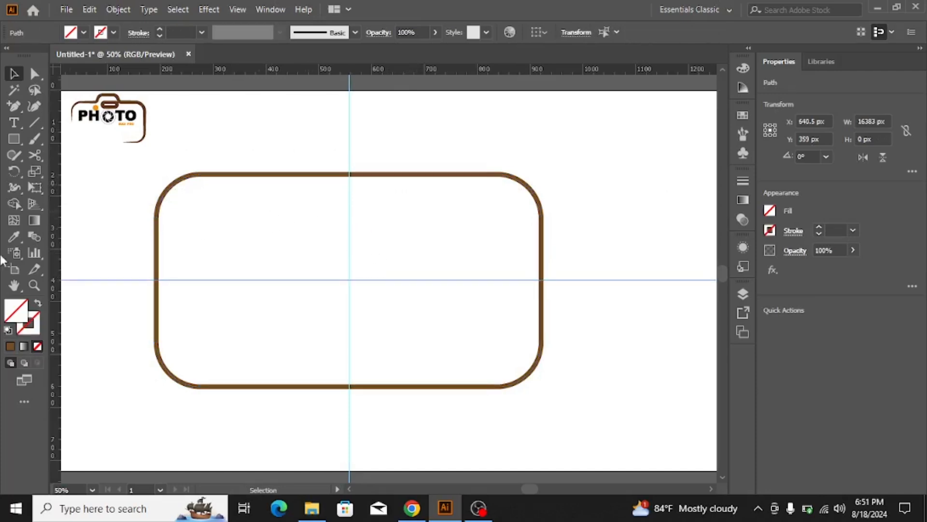
Draw a tall rectangle of about 189 × 521 px centred on the guides across the rounded outline and fill it black
{"action": "left_click", "coordinate": [15, 140]}
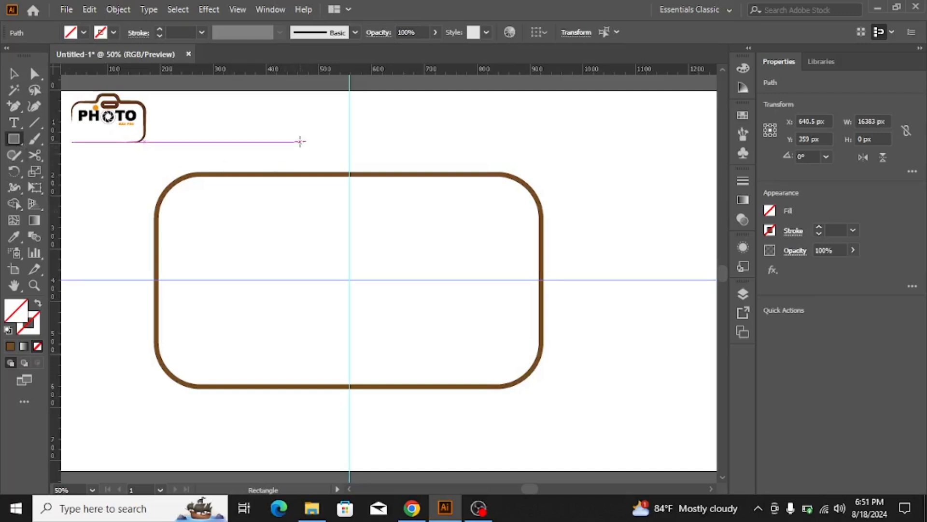
{"action": "left_click_drag", "start_coordinate": [300, 142], "coordinate": [400, 417]}
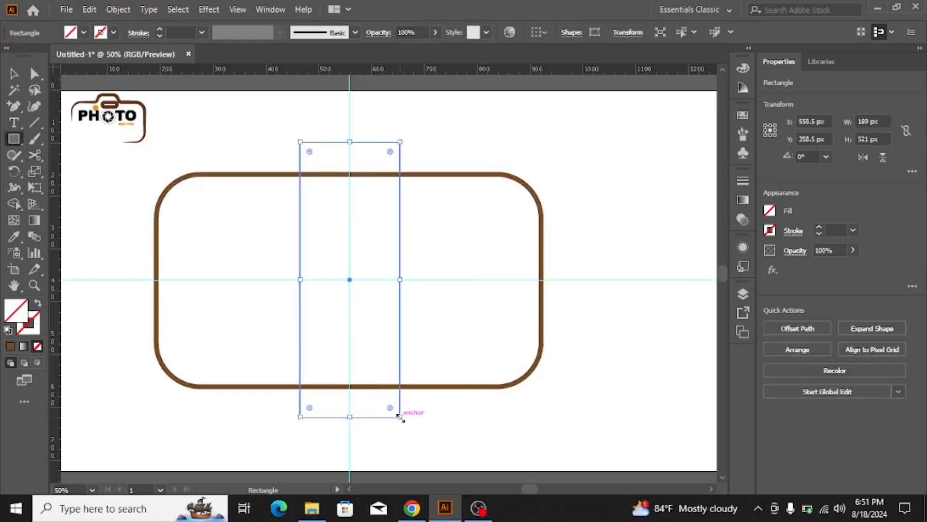
{"action": "left_click", "coordinate": [84, 33]}
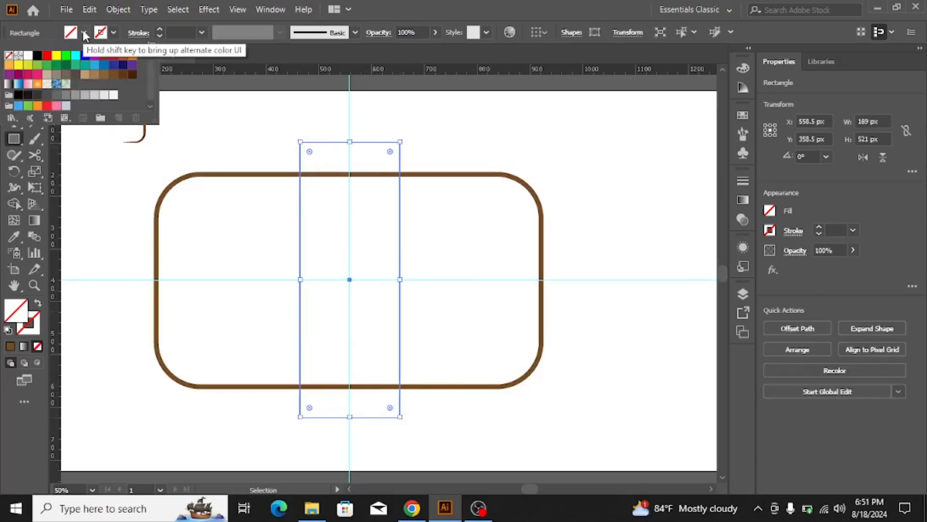
{"action": "left_click", "coordinate": [37, 55]}
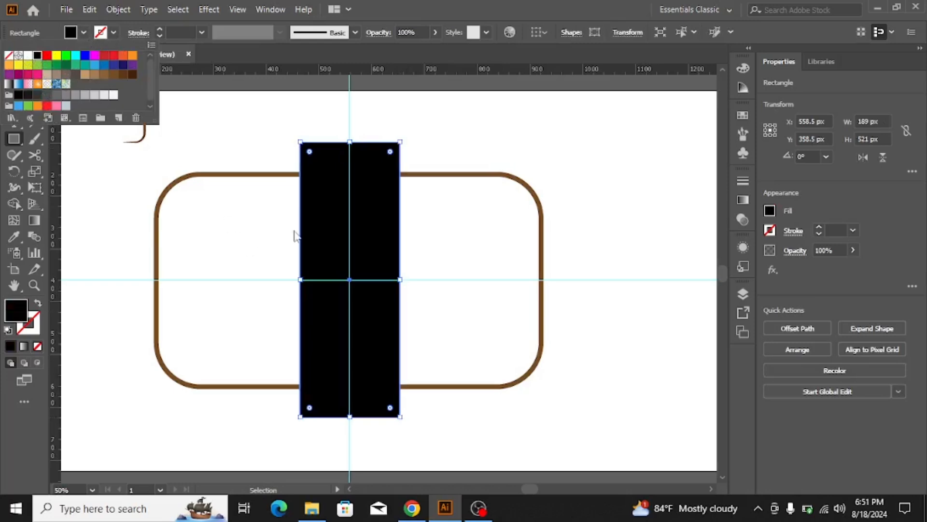
{"action": "left_click", "coordinate": [83, 33]}
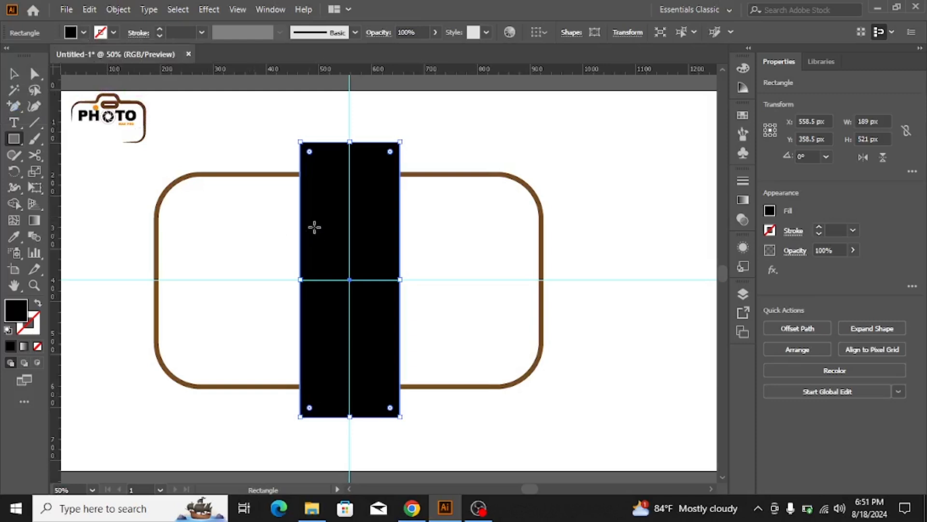
{"action": "left_click", "coordinate": [14, 111]}
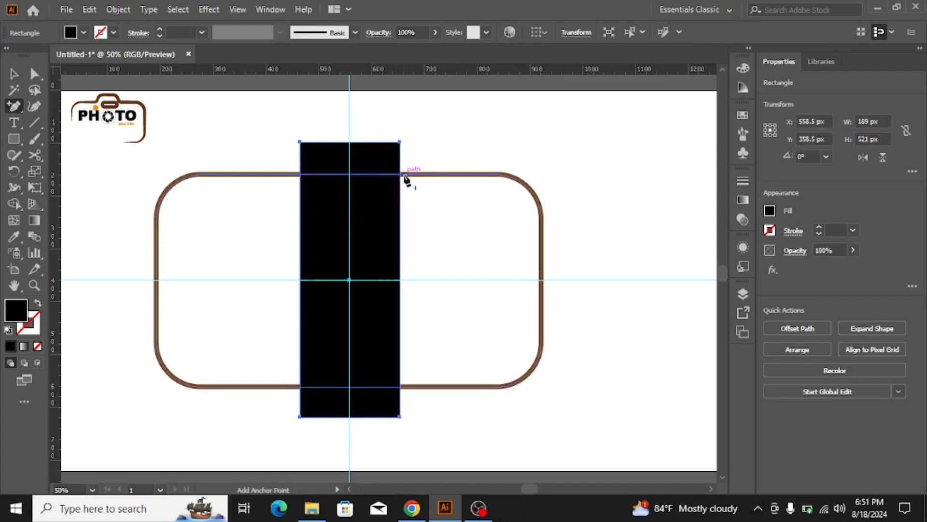
{"action": "left_click", "coordinate": [399, 175]}
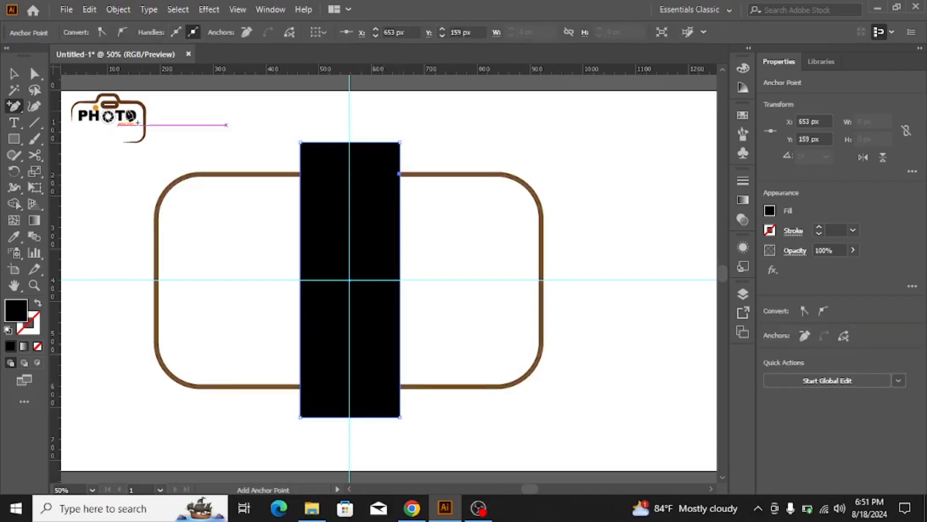
{"action": "left_click", "coordinate": [14, 73]}
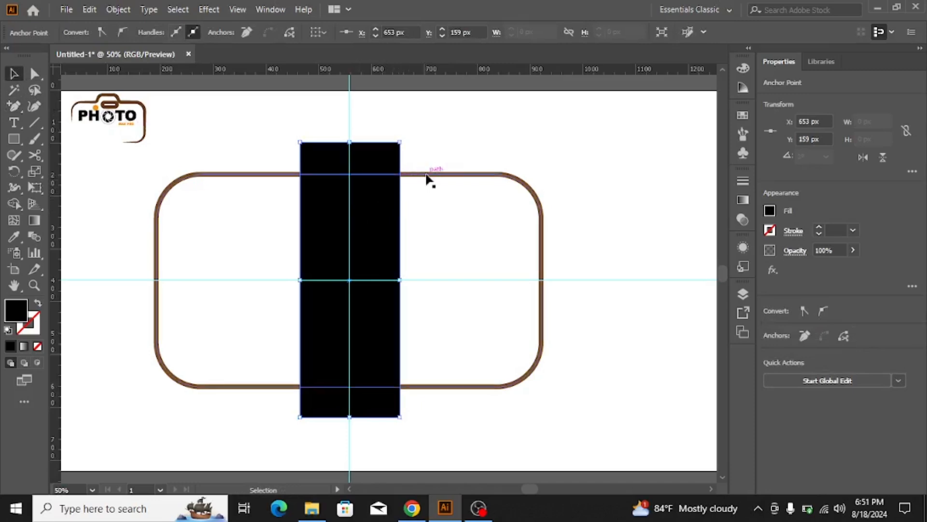
Add four anchor points to the rounded outline's top edge: at both crossings with the black bar and slightly inside each, at about X 618 and 490 px
{"action": "left_click", "coordinate": [427, 175]}
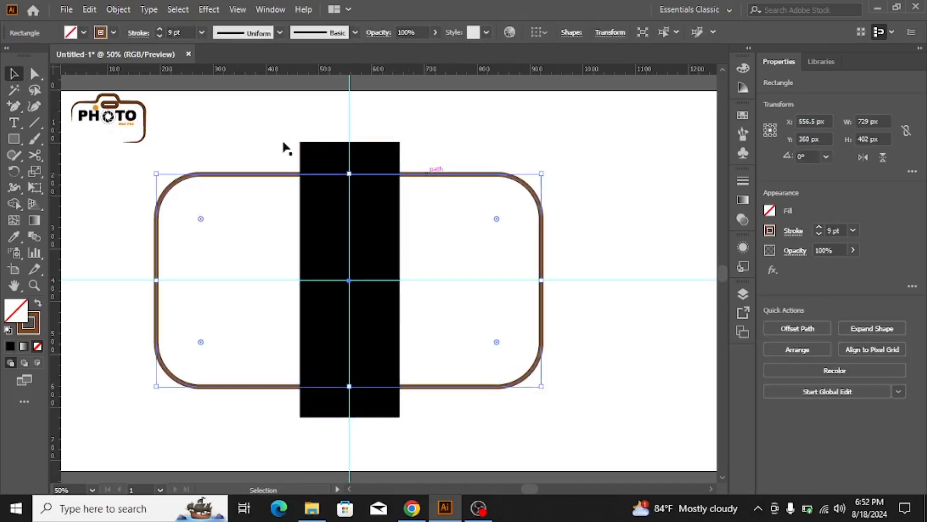
{"action": "left_click", "coordinate": [14, 106]}
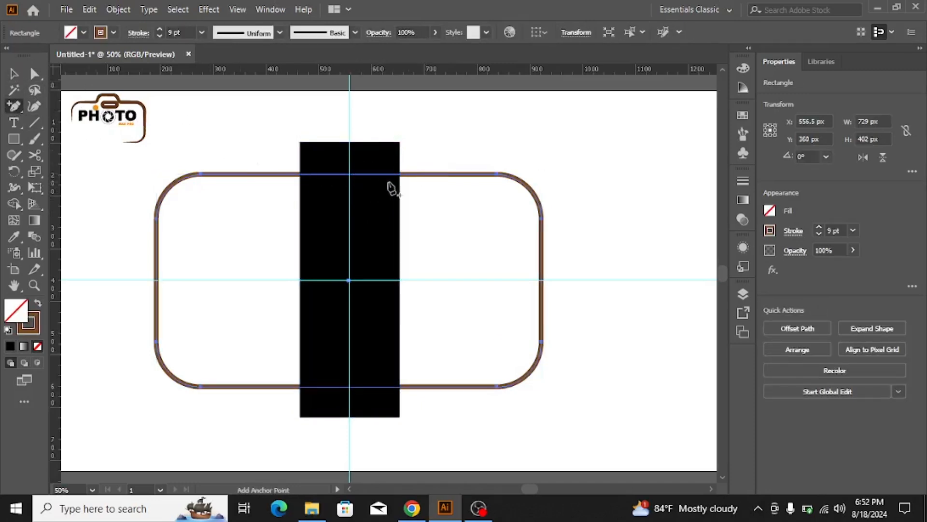
{"action": "left_click", "coordinate": [400, 174]}
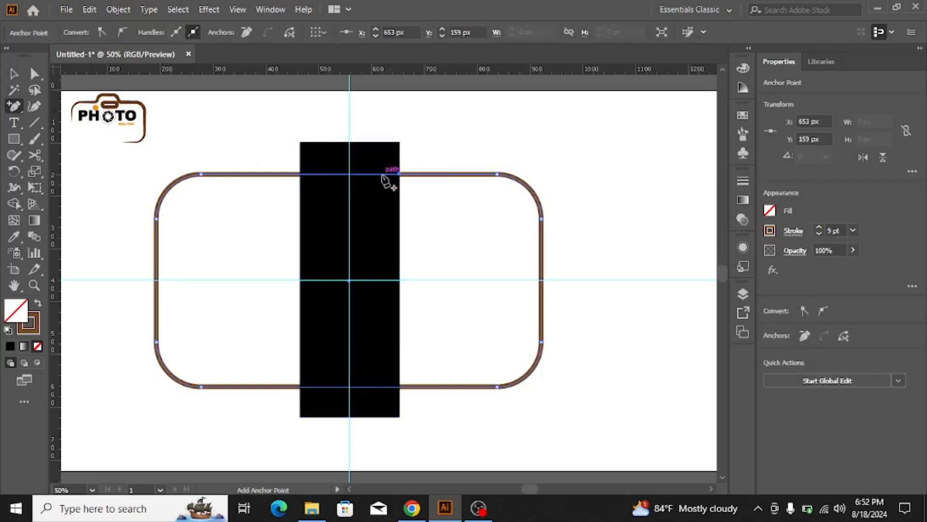
{"action": "left_click", "coordinate": [381, 174]}
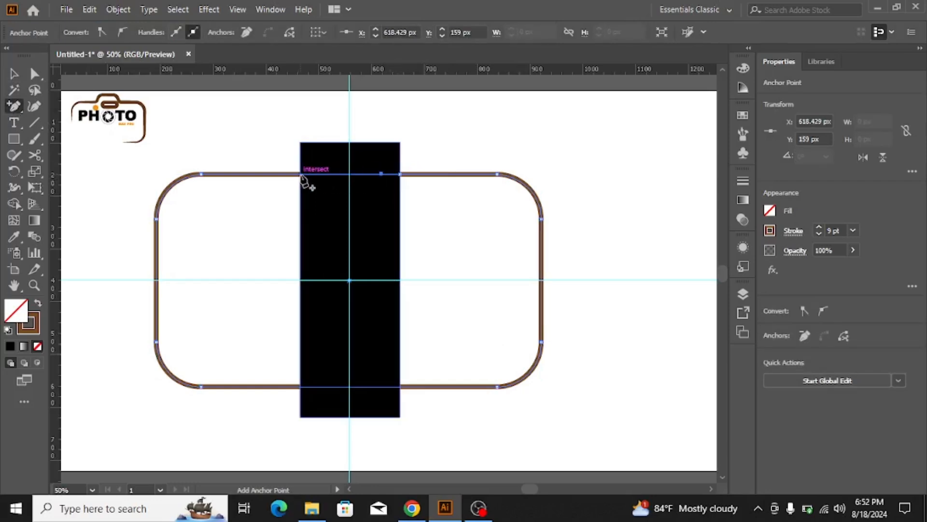
{"action": "left_click", "coordinate": [300, 174]}
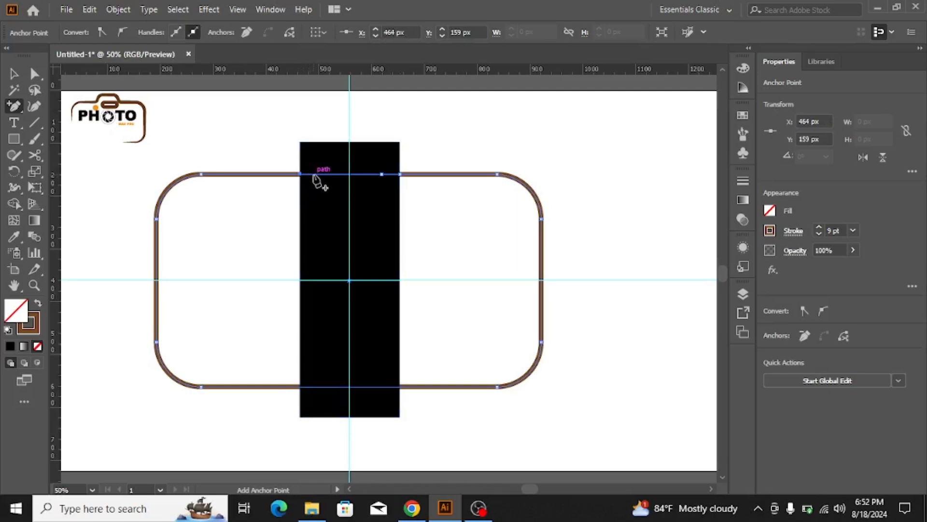
{"action": "left_click", "coordinate": [314, 173]}
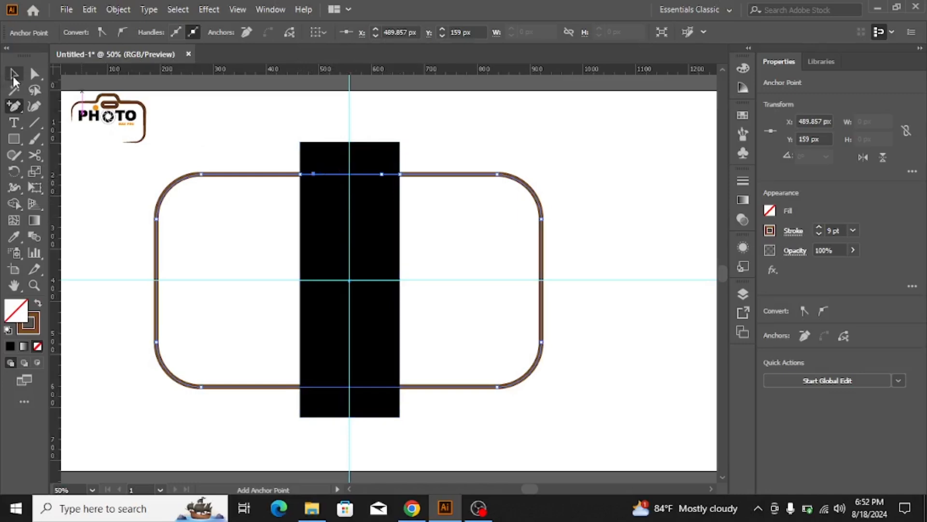
Delete the black helper rectangle lying across the rounded outline
{"action": "key", "text": "v"}
{"action": "left_click", "coordinate": [364, 236]}
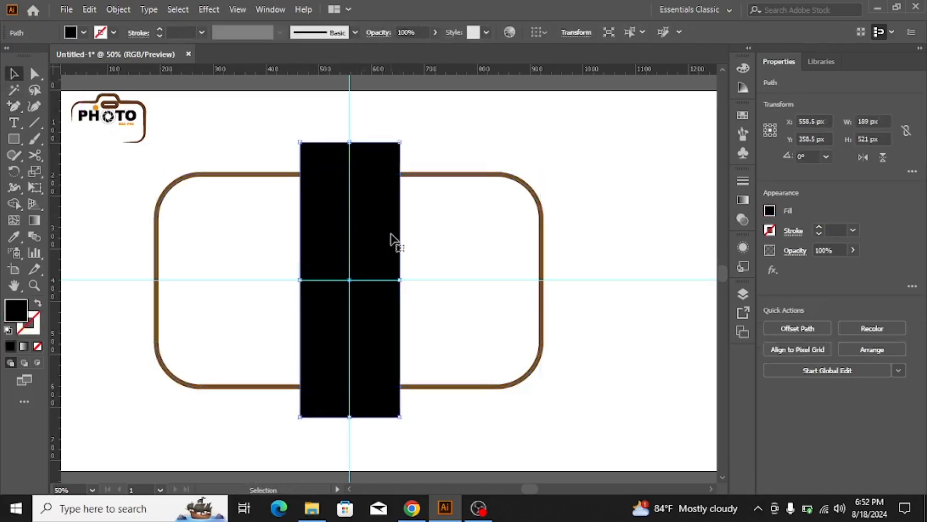
{"action": "left_click", "coordinate": [490, 130]}
{"action": "left_click", "coordinate": [378, 212]}
{"action": "key", "text": "Delete"}
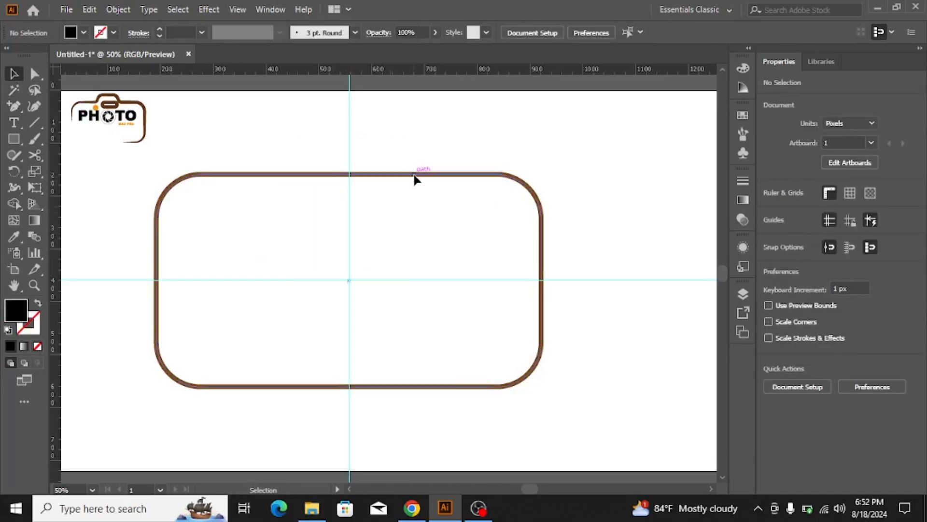
Shift the inner-left anchor point on the rounded outline's top edge 2 px to the right, to X 491.857 px
{"action": "left_click", "coordinate": [416, 176]}
{"action": "left_click", "coordinate": [34, 74]}
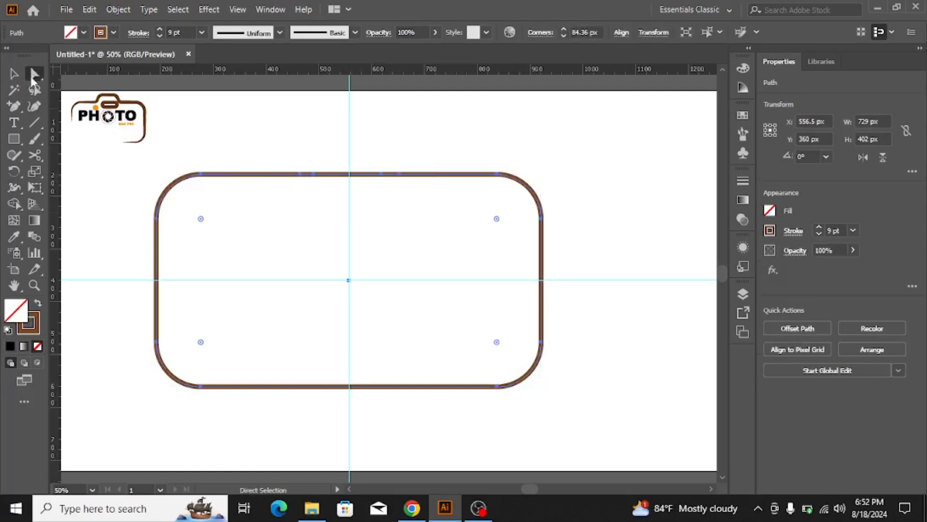
{"action": "left_click", "coordinate": [314, 177]}
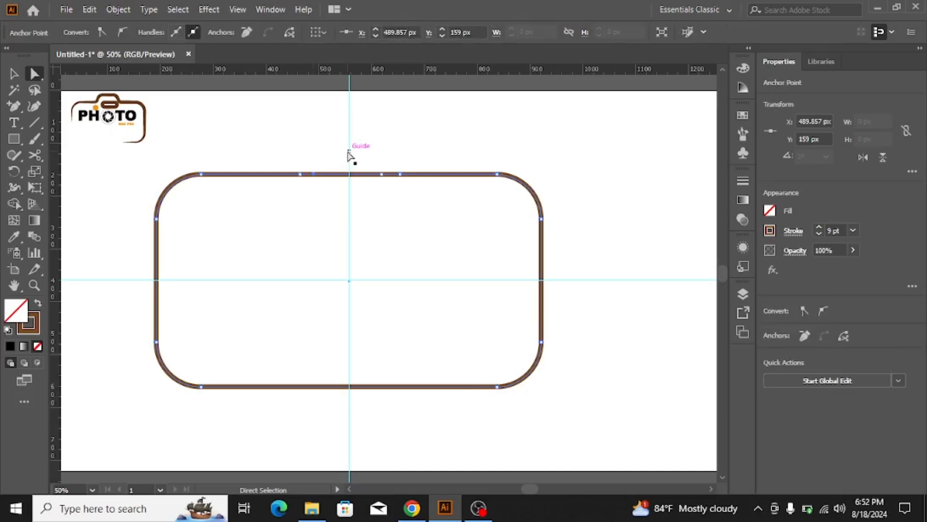
{"action": "key", "text": "Right"}
{"action": "key", "text": "Right"}
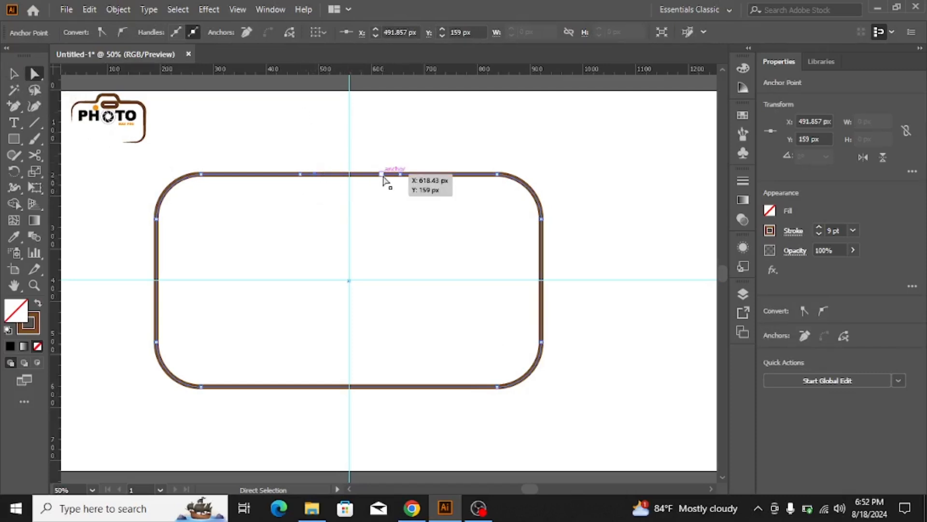
Raise the two inner anchor points of the outline's top edge together to Y 101 px, forming the camera's viewfinder hump
{"action": "key", "text": "ctrl+a"}
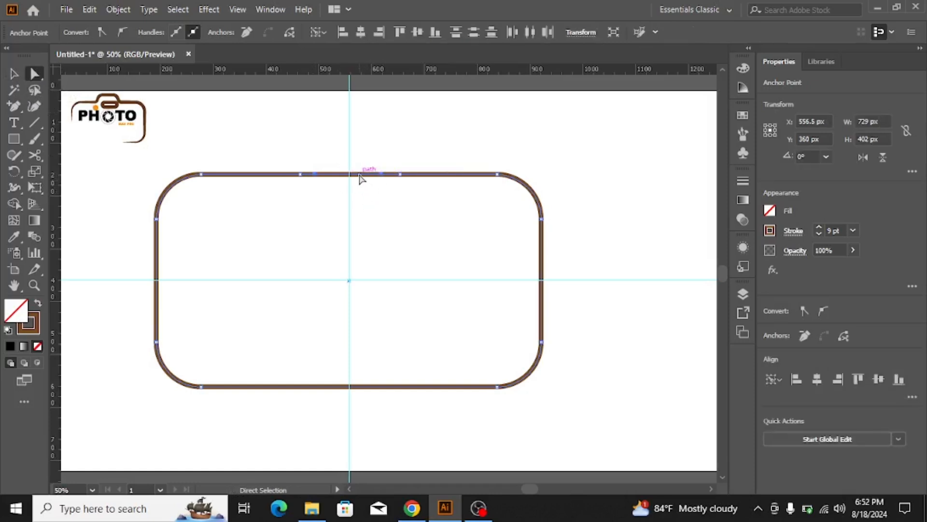
{"action": "key", "text": "Up"}
{"action": "key", "text": "Up"}
{"action": "key", "text": "Up"}
{"action": "key", "text": "Up"}
{"action": "key", "text": "Up"}
{"action": "key", "text": "Up"}
{"action": "key", "text": "Up"}
{"action": "key", "text": "Up"}
{"action": "key", "text": "Up"}
{"action": "key", "text": "Up"}
{"action": "key", "text": "Up"}
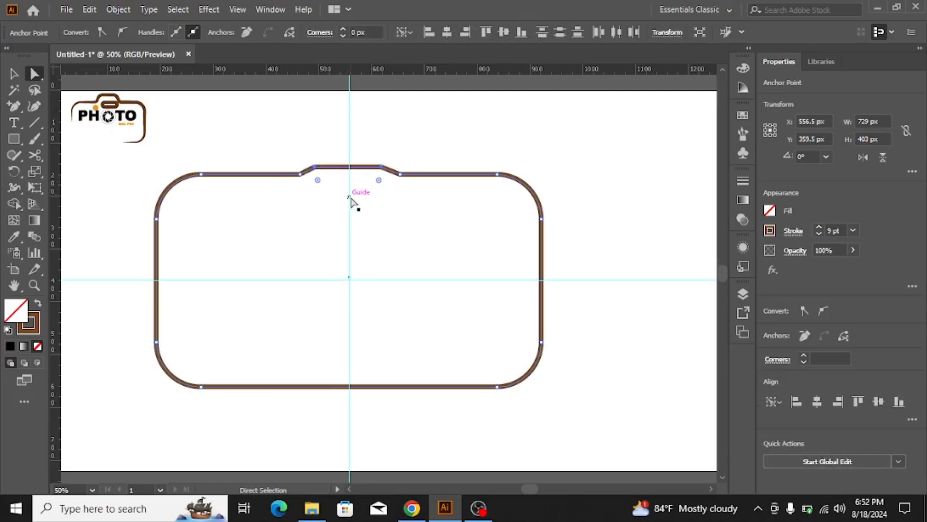
{"action": "key", "text": "Up"}
{"action": "key", "text": "Up"}
{"action": "key", "text": "Up"}
{"action": "key", "text": "Up"}
{"action": "key", "text": "Up"}
{"action": "key", "text": "Up"}
{"action": "key", "text": "Up"}
{"action": "key", "text": "Up"}
{"action": "key", "text": "Up"}
{"action": "key", "text": "Up"}
{"action": "key", "text": "Up"}
{"action": "key", "text": "Up"}
{"action": "key", "text": "Up"}
{"action": "key", "text": "Up"}
{"action": "key", "text": "Up"}
{"action": "key", "text": "Up"}
{"action": "key", "text": "Up"}
{"action": "key", "text": "Up"}
{"action": "key", "text": "Up"}
{"action": "key", "text": "Up"}
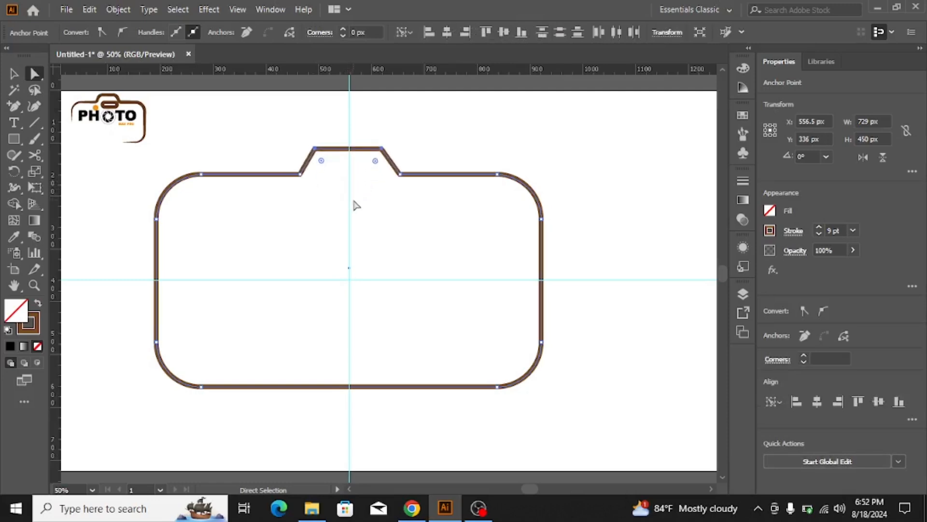
{"action": "key", "text": "Up"}
{"action": "key", "text": "Up"}
{"action": "key", "text": "Up"}
{"action": "key", "text": "Up"}
{"action": "key", "text": "Up"}
{"action": "key", "text": "Up"}
{"action": "key", "text": "Up"}
{"action": "key", "text": "Up"}
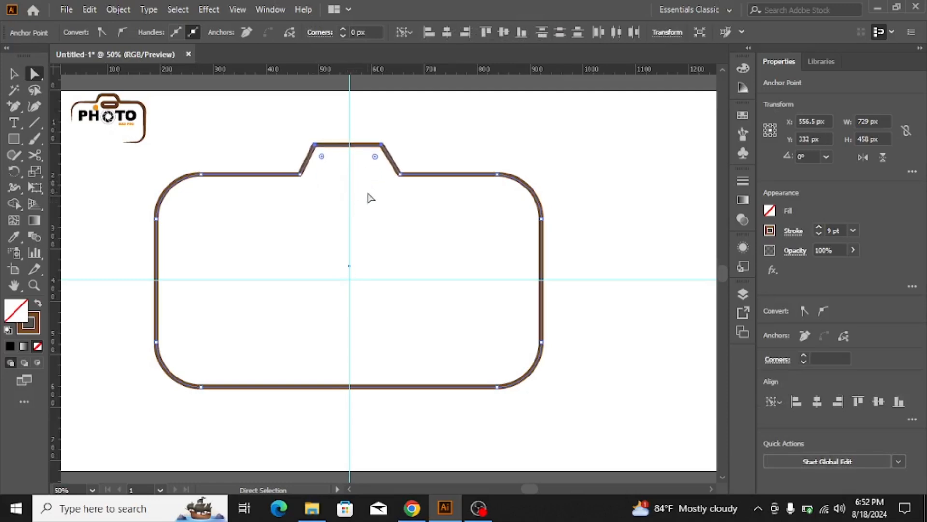
{"action": "key", "text": "Up"}
{"action": "key", "text": "Up"}
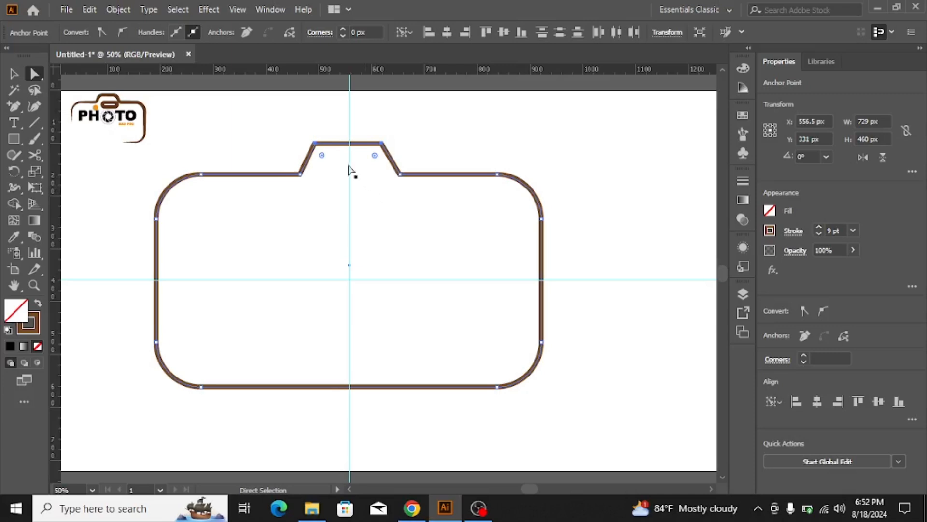
Round the two upper corners of the viewfinder hump together to a radius of about 42.82 px
{"action": "left_click", "coordinate": [382, 144]}
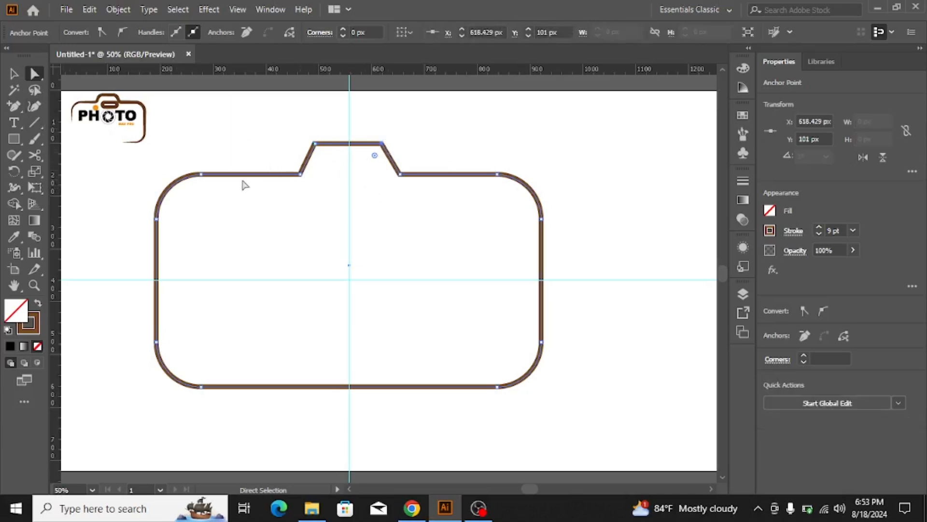
{"action": "left_click", "coordinate": [317, 145], "text": "shift"}
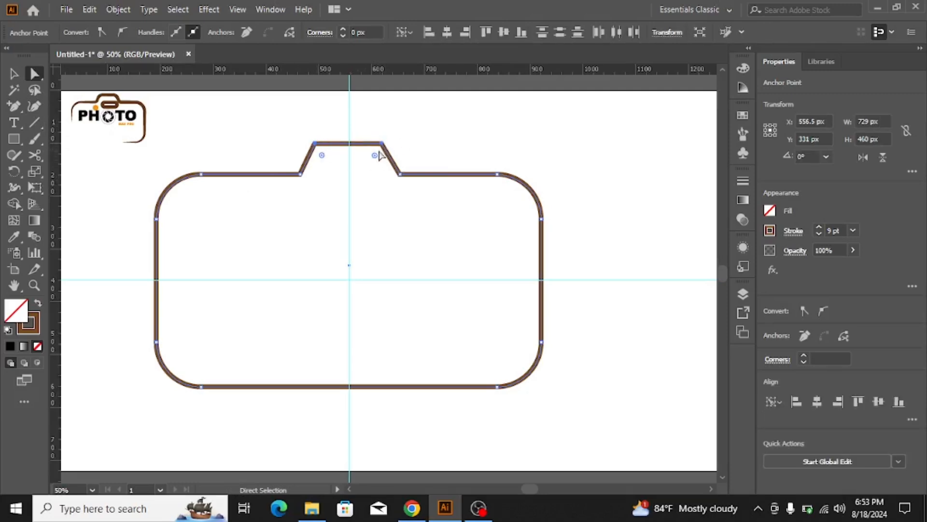
{"action": "left_click_drag", "start_coordinate": [375, 156], "coordinate": [371, 173]}
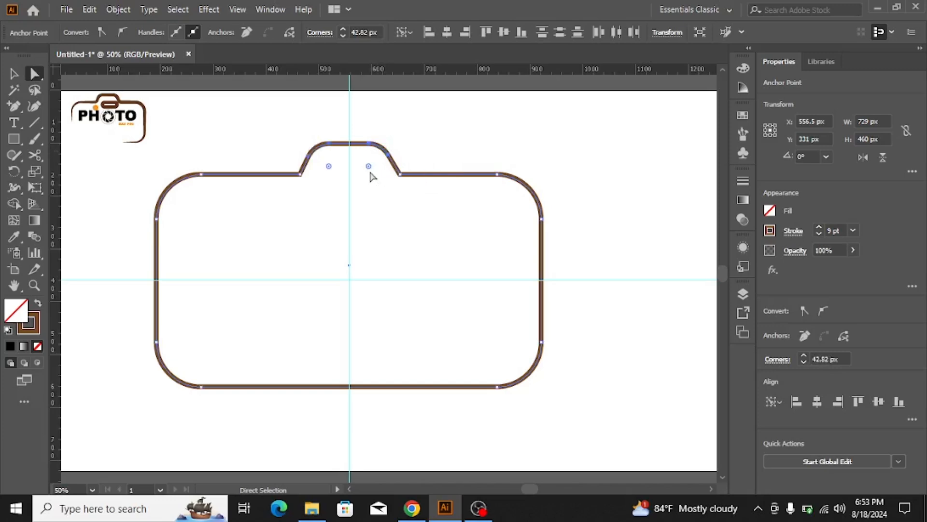
Round the two corners at the base of the viewfinder hump to a radius of about 33.5 px and deselect the outline
{"action": "left_click", "coordinate": [401, 175]}
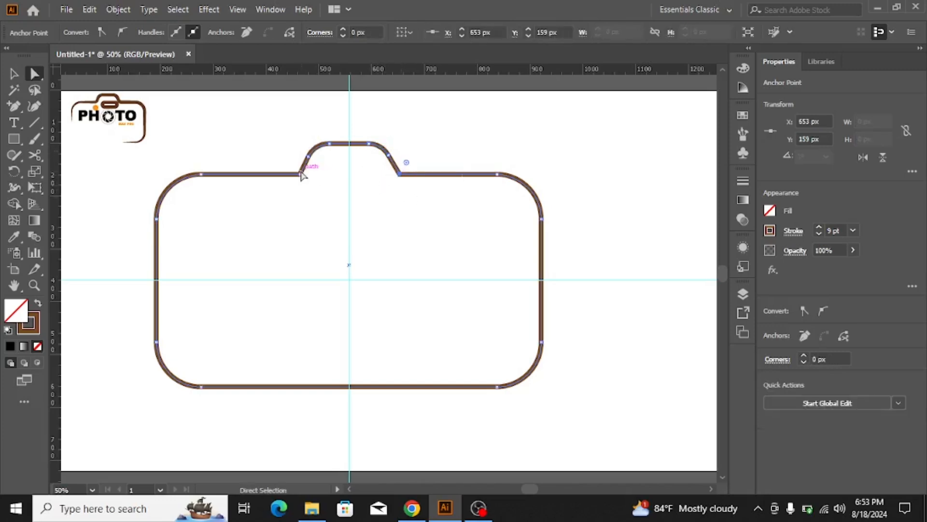
{"action": "key", "text": "shift"}
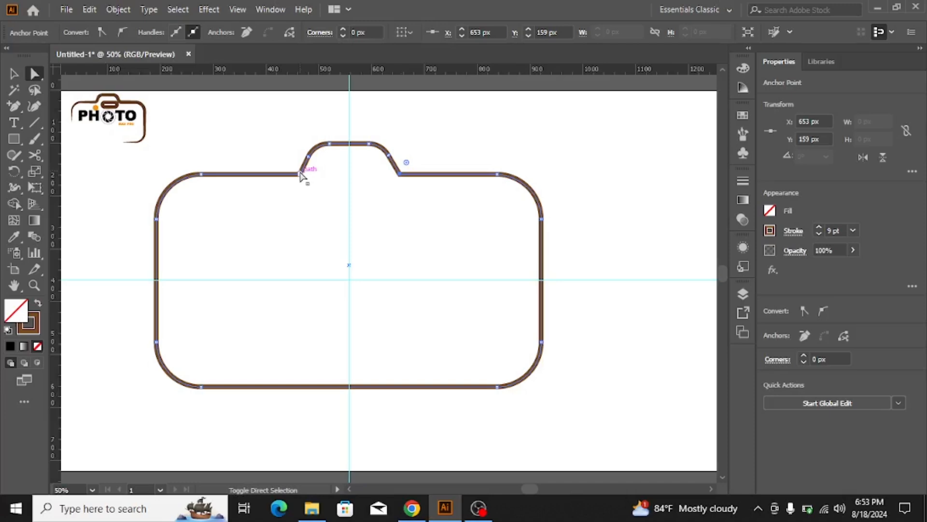
{"action": "left_click", "coordinate": [300, 175], "text": "shift"}
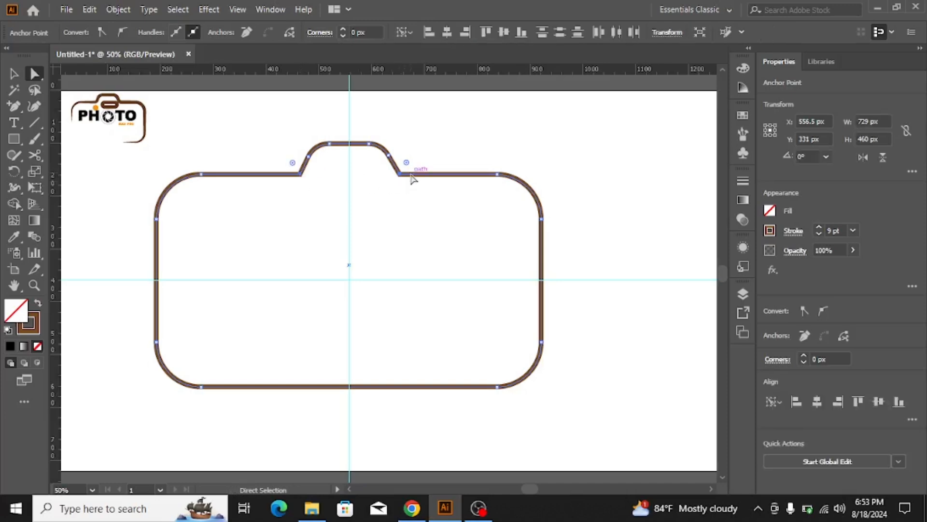
{"action": "left_click_drag", "start_coordinate": [406, 163], "coordinate": [409, 160]}
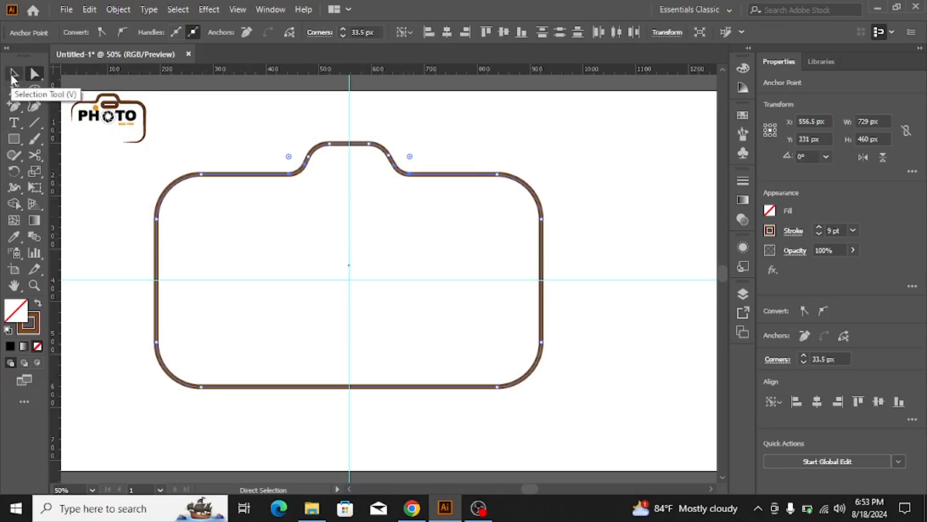
{"action": "left_click", "coordinate": [12, 74]}
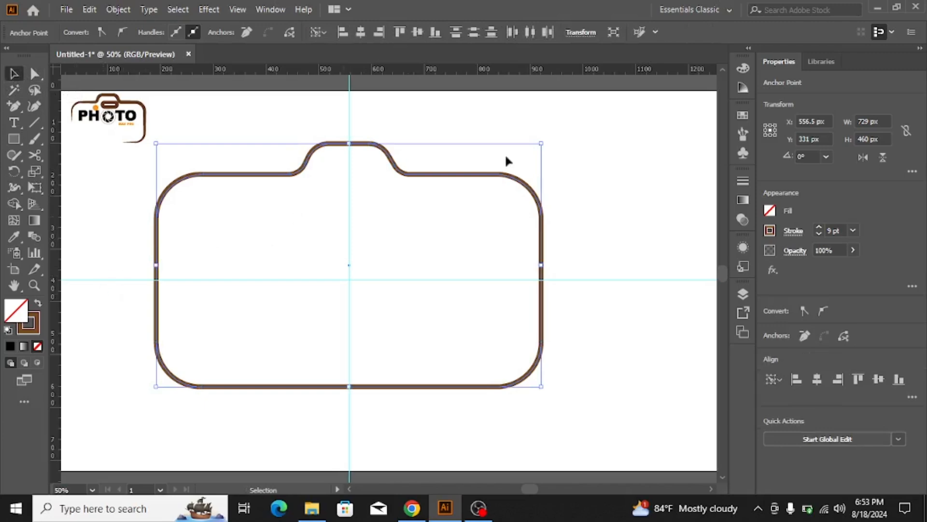
{"action": "left_click", "coordinate": [580, 136]}
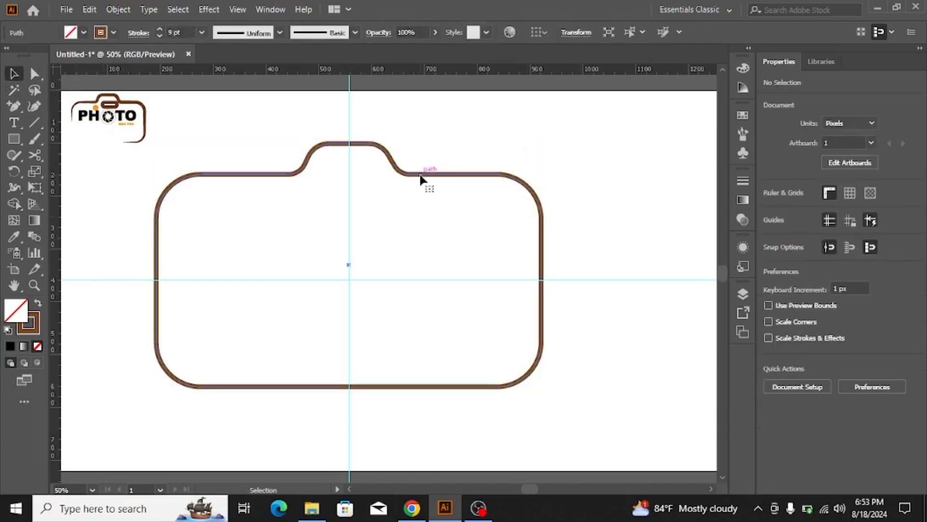
Cut the outline at its left edge on the horizontal guide and its bottom edge at X 702 px, and delete the lower-left section
{"action": "left_click", "coordinate": [413, 178]}
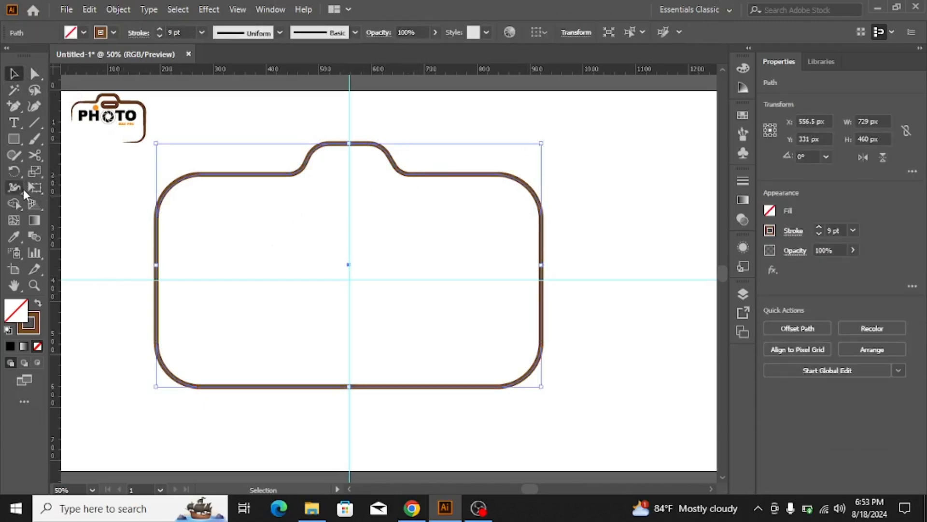
{"action": "left_click", "coordinate": [36, 154]}
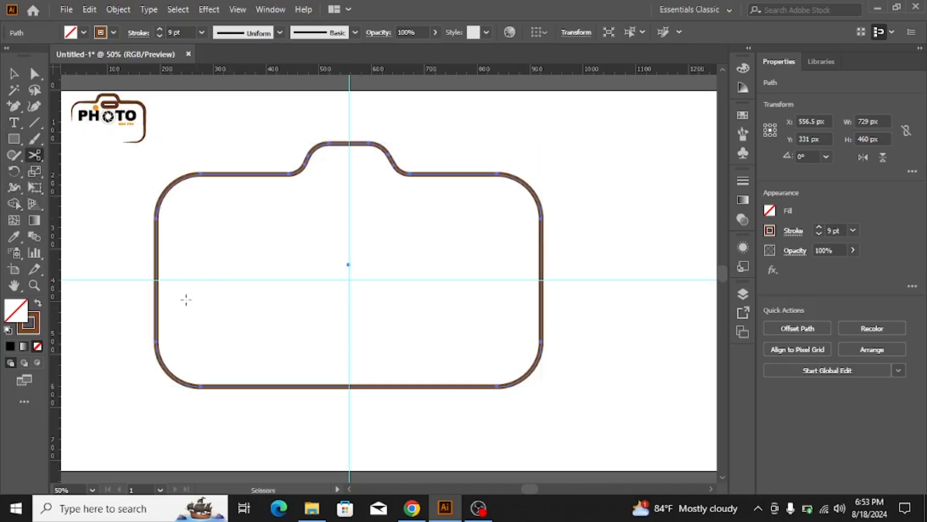
{"action": "left_click", "coordinate": [155, 280]}
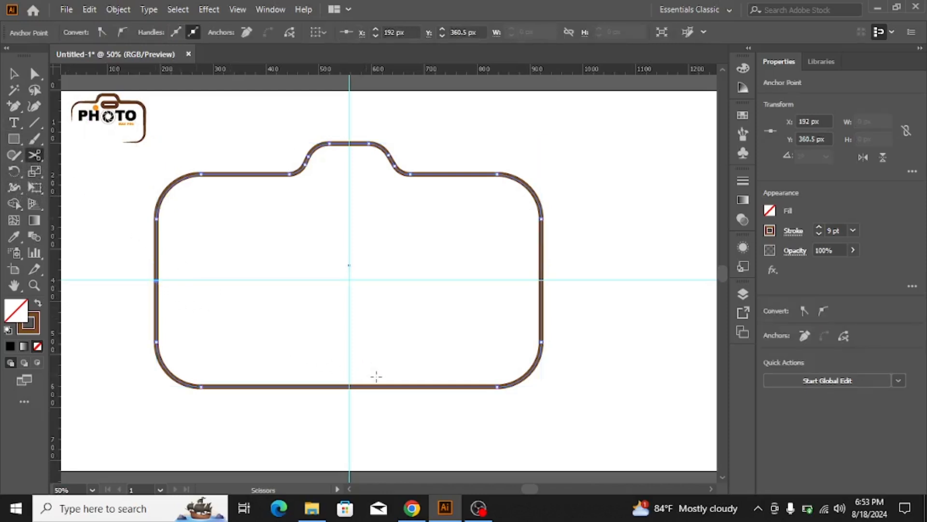
{"action": "left_click", "coordinate": [424, 387]}
{"action": "left_click", "coordinate": [14, 74]}
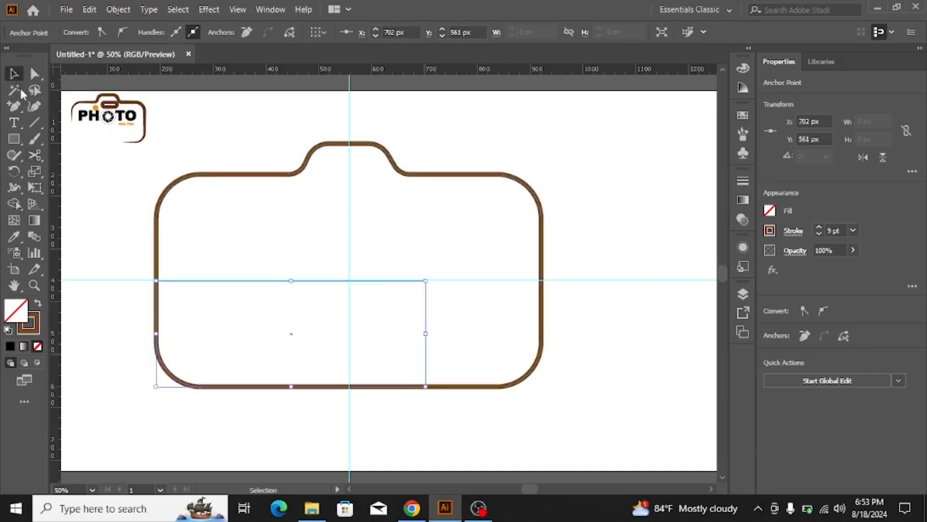
{"action": "left_click_drag", "start_coordinate": [144, 341], "coordinate": [234, 399]}
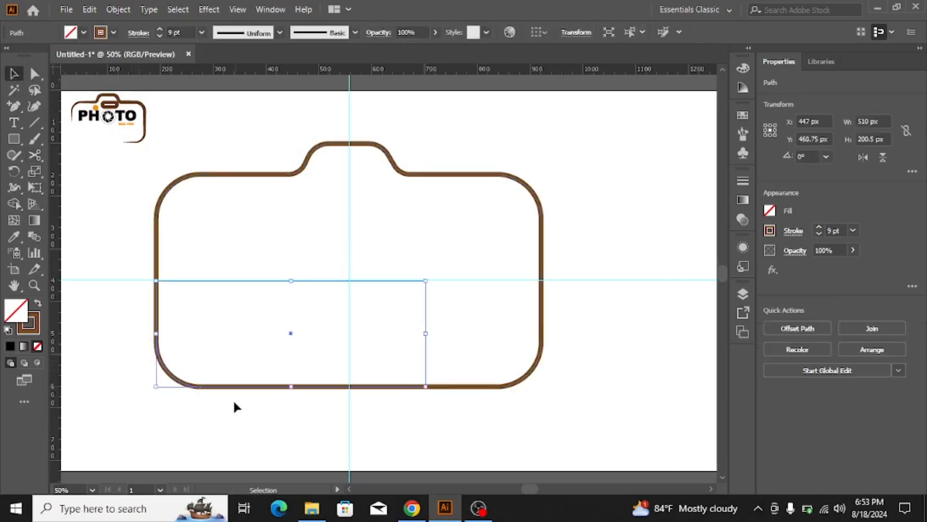
{"action": "key", "text": "Delete"}
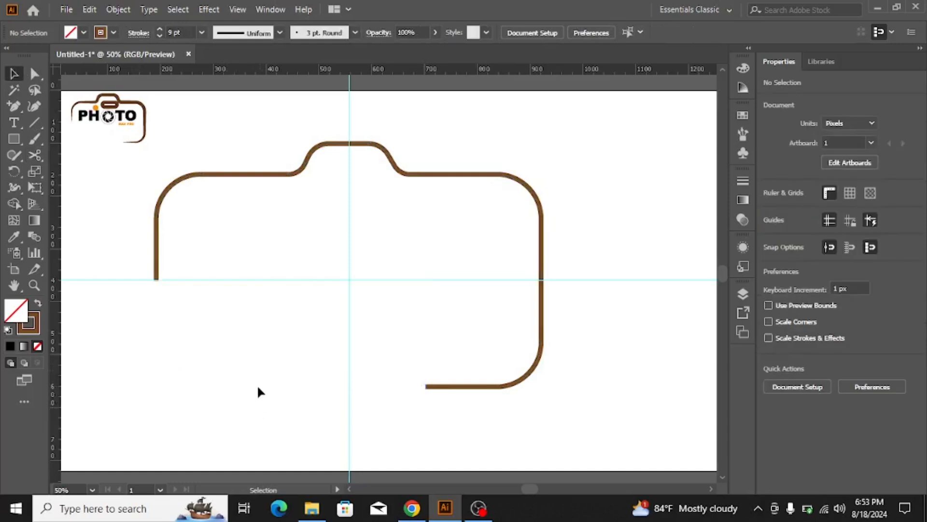
Apply the width profile that tapers at both ends to the open camera outline's stroke
{"action": "left_click", "coordinate": [433, 174]}
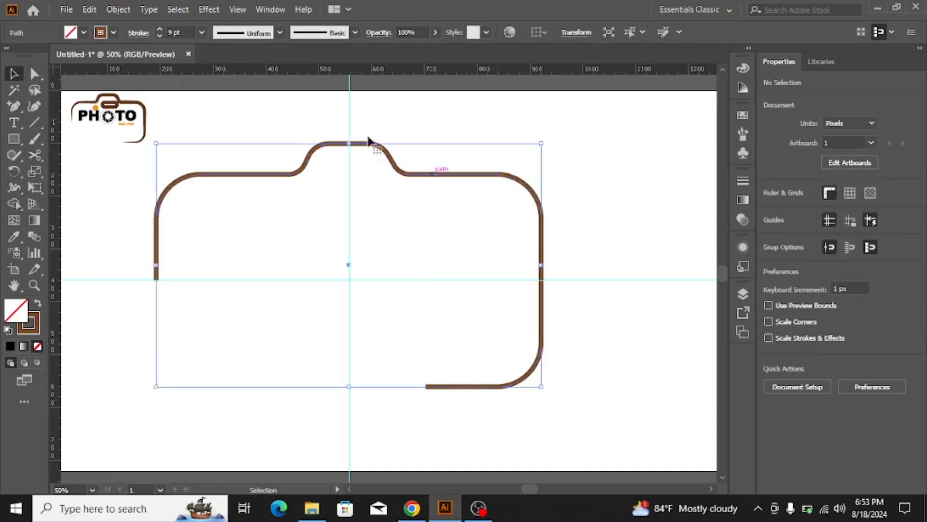
{"action": "left_click", "coordinate": [278, 32]}
{"action": "left_click", "coordinate": [246, 72]}
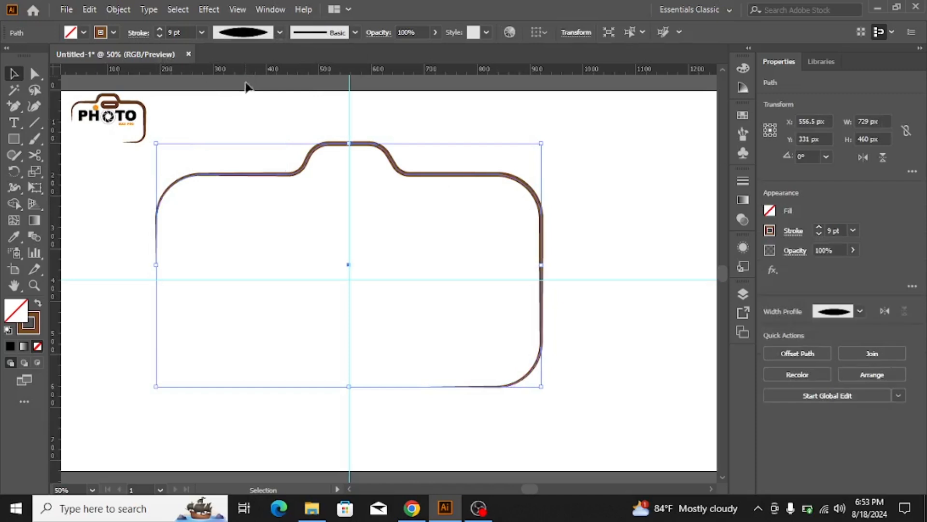
{"action": "left_click", "coordinate": [601, 237]}
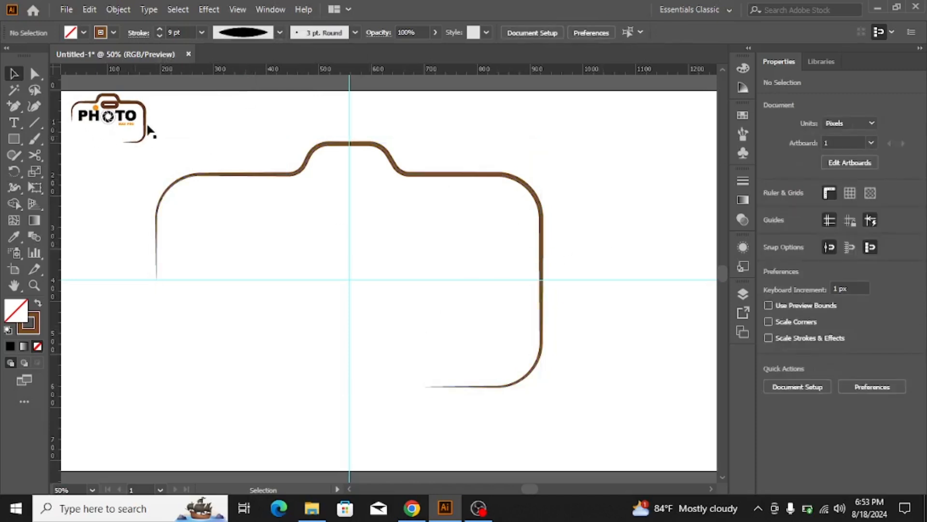
{"action": "left_click", "coordinate": [14, 140]}
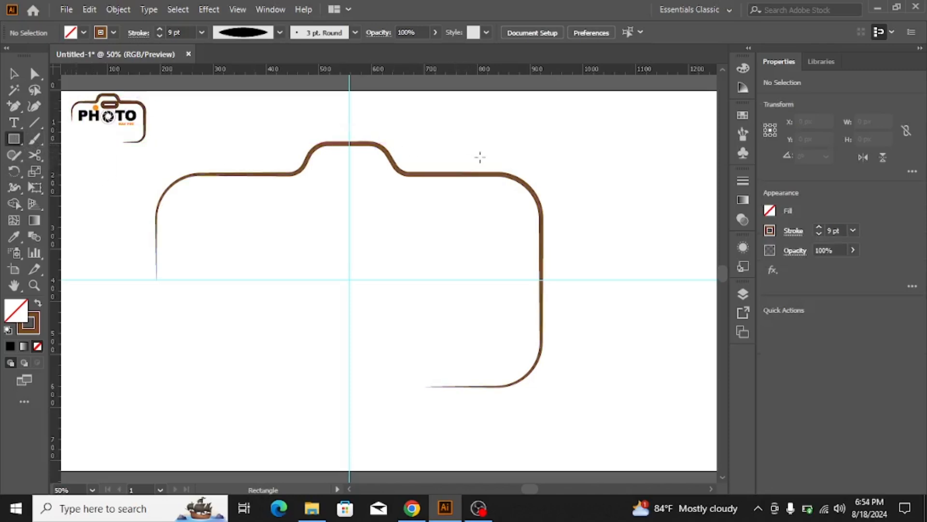
{"action": "left_click_drag", "start_coordinate": [477, 109], "coordinate": [508, 121]}
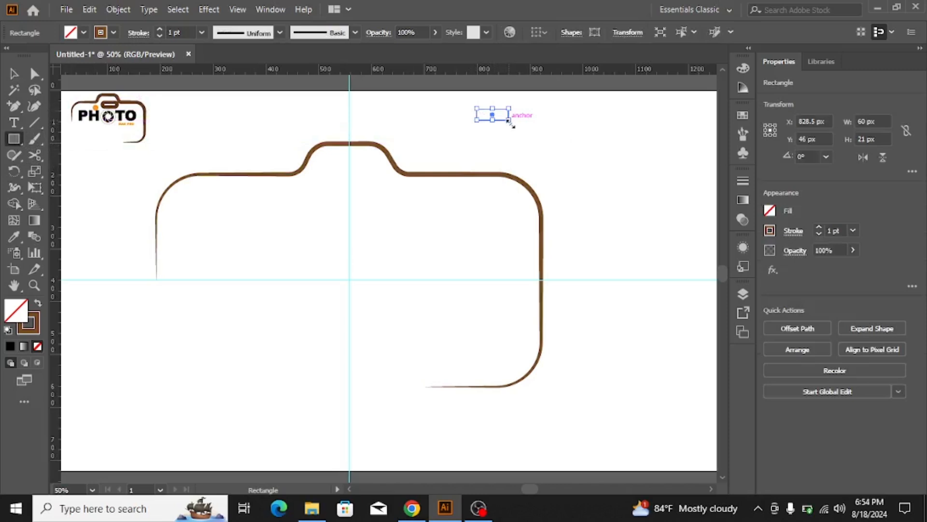
{"action": "key", "text": "Delete"}
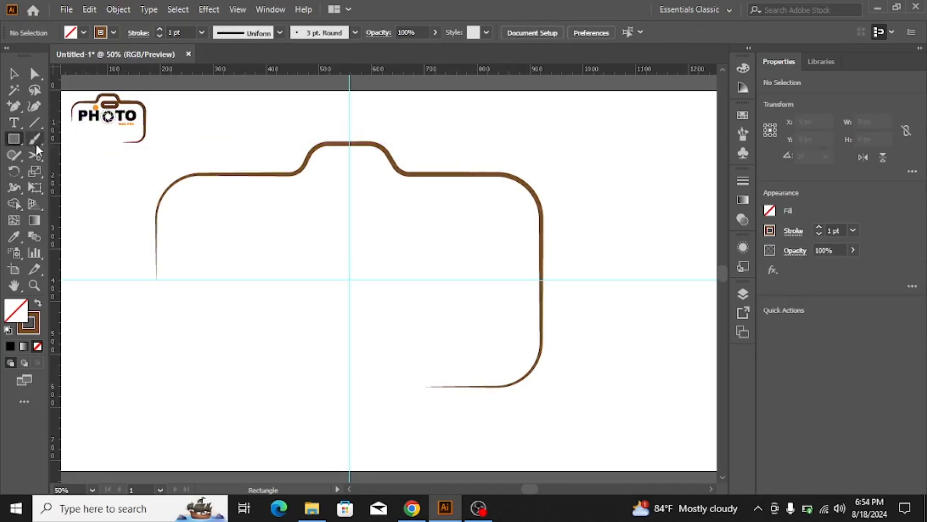
Draw a rounded rectangle of about 87 × 32 px in the empty space above the camera body's right shoulder
{"action": "left_click_drag", "start_coordinate": [13, 139], "coordinate": [63, 155]}
{"action": "left_click_drag", "start_coordinate": [496, 112], "coordinate": [542, 124]}
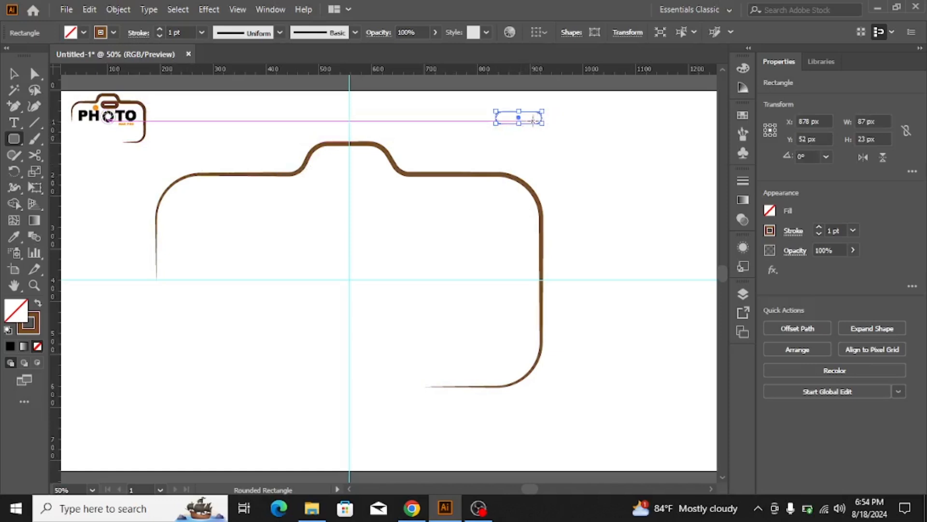
{"action": "key", "text": "Delete"}
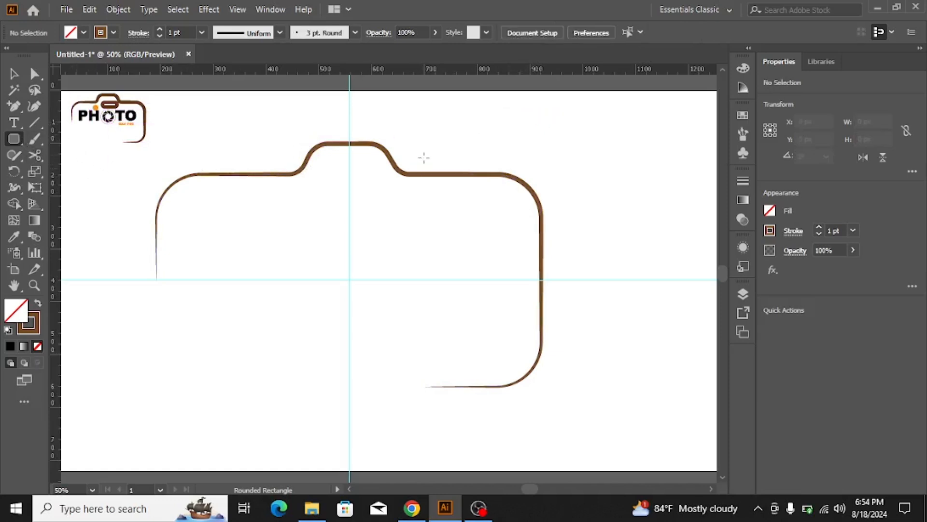
{"action": "mouse_move", "coordinate": [484, 114]}
{"action": "left_mouse_down"}
{"action": "mouse_move", "coordinate": [498, 128]}
{"action": "mouse_move", "coordinate": [548, 136]}
{"action": "mouse_move", "coordinate": [531, 131]}
{"action": "left_mouse_up"}
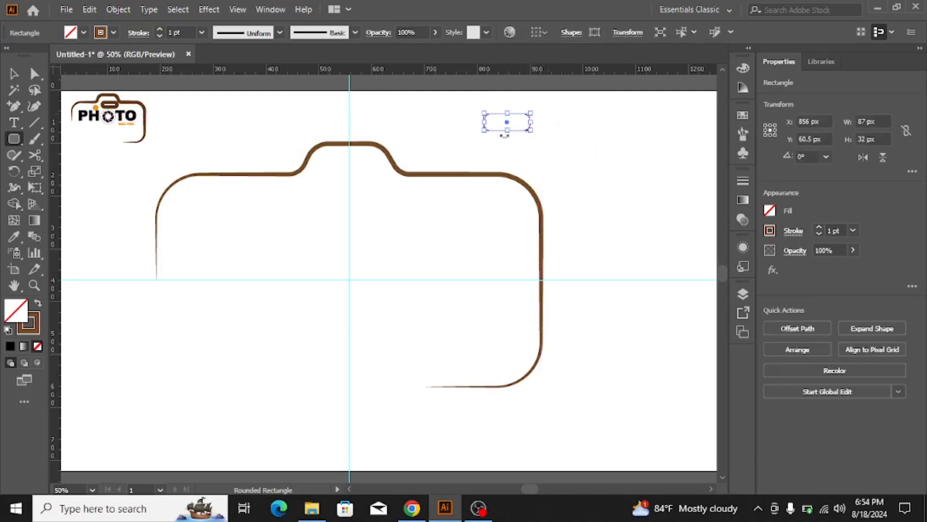
Set the stroke weight of the small rounded rectangle to 7 pt
{"action": "left_click", "coordinate": [159, 29]}
{"action": "left_click", "coordinate": [159, 29]}
{"action": "left_click", "coordinate": [159, 29]}
{"action": "left_click", "coordinate": [159, 29]}
{"action": "left_click", "coordinate": [159, 29]}
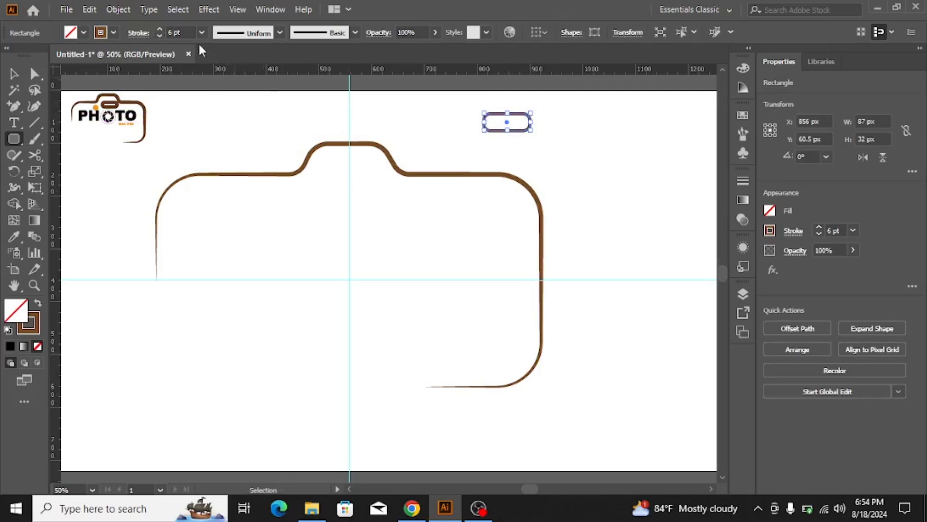
{"action": "left_click", "coordinate": [160, 27]}
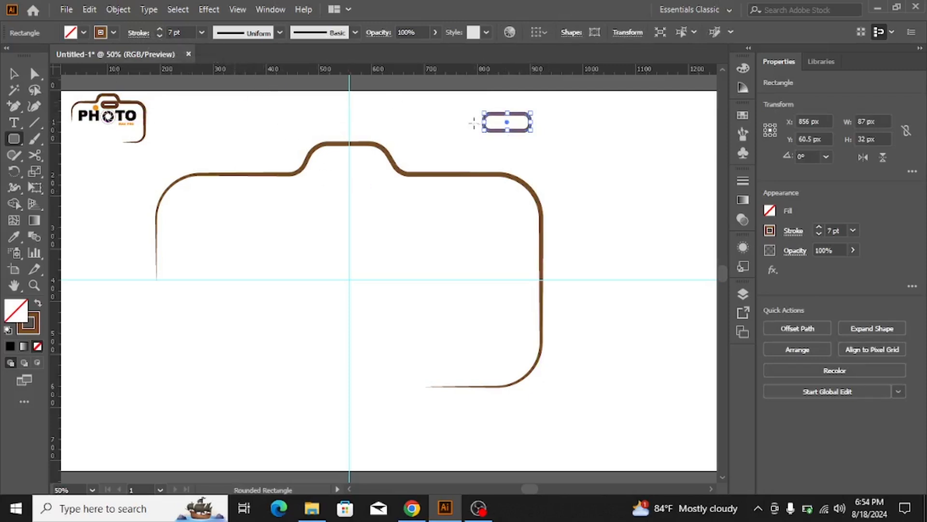
{"action": "left_click", "coordinate": [14, 74]}
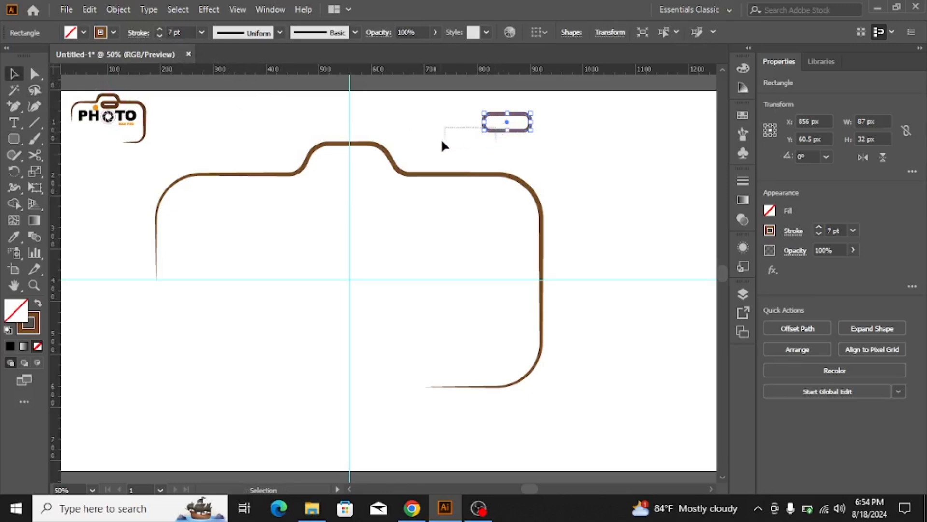
Move the small rounded rectangle into the camera's top hump, centred on the vertical guide
{"action": "left_click_drag", "start_coordinate": [505, 119], "coordinate": [349, 163]}
{"action": "left_click", "coordinate": [522, 143]}
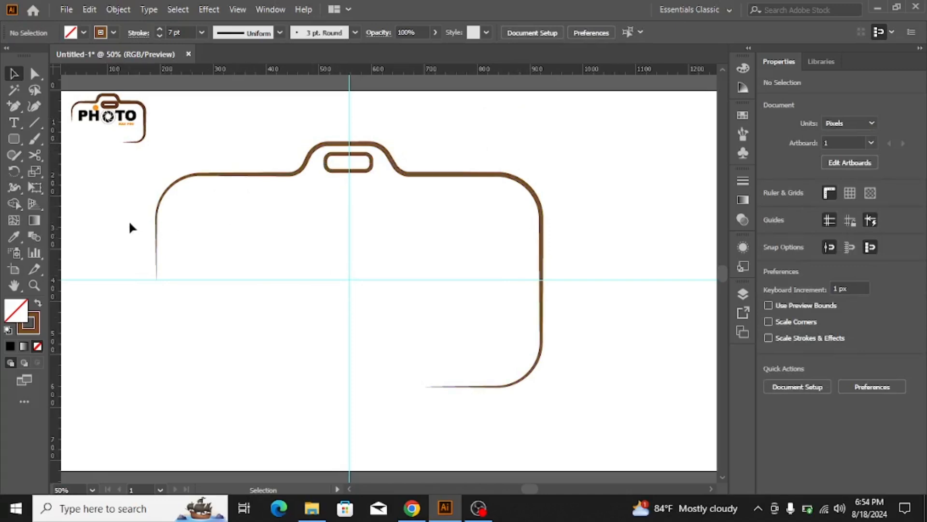
Add the text PHOTO in Arial Black in the empty space above the camera body's right shoulder, replacing the placeholder text
{"action": "left_click", "coordinate": [13, 124]}
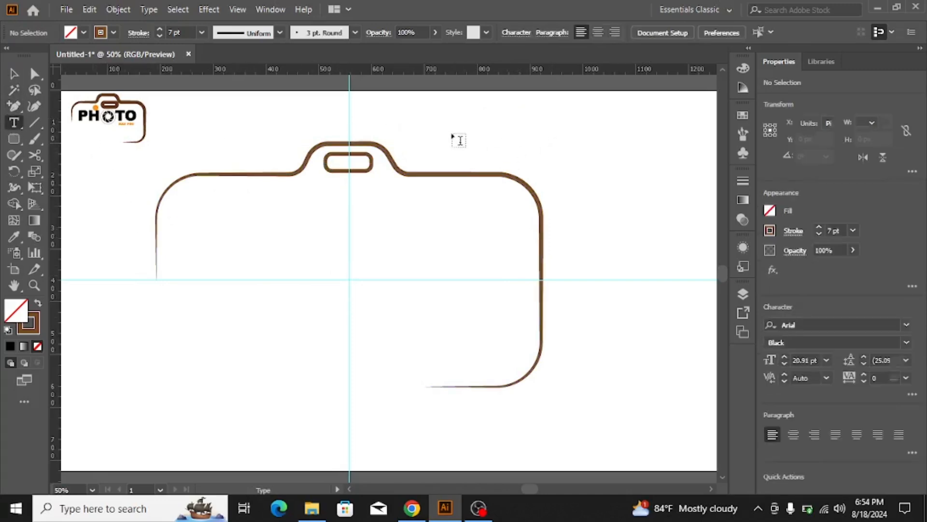
{"action": "left_click", "coordinate": [476, 121]}
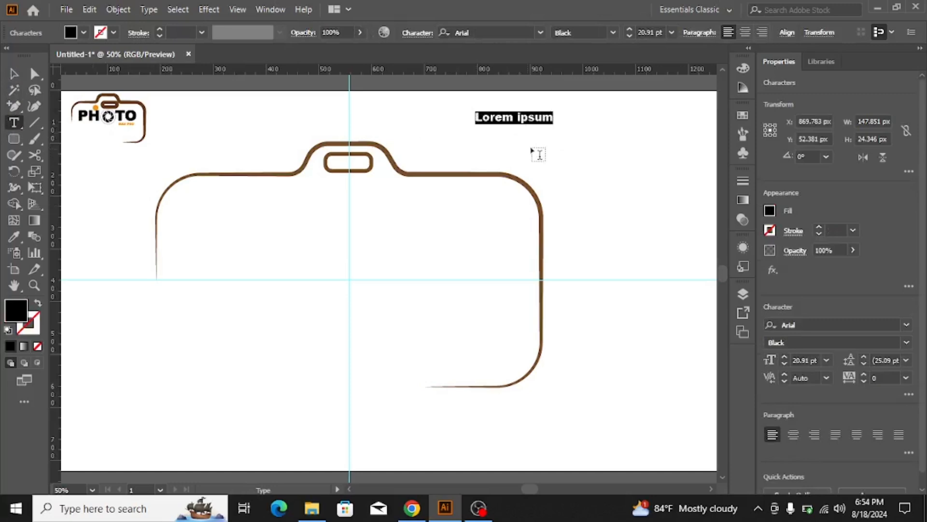
{"action": "left_click", "coordinate": [13, 73]}
{"action": "key", "text": "t"}
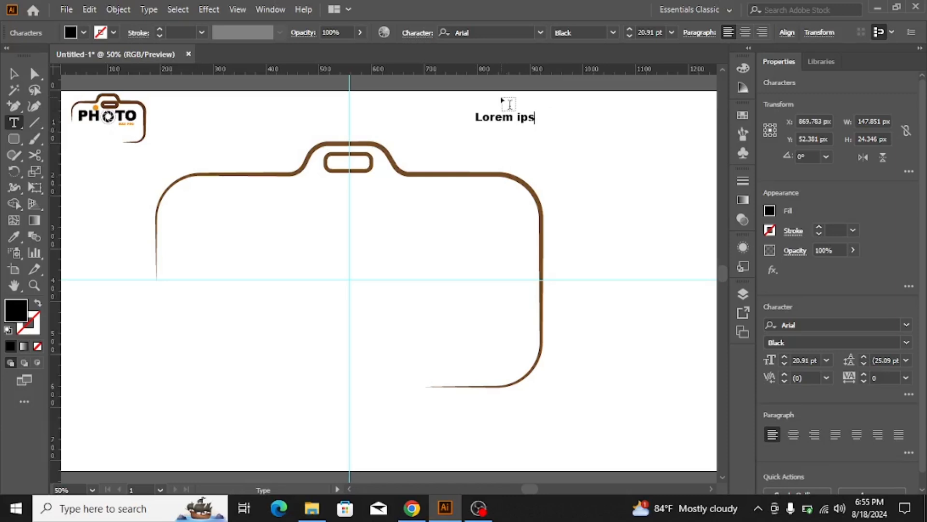
{"action": "key", "text": "BackSpace"}
{"action": "key", "text": "BackSpace"}
{"action": "key", "text": "BackSpace"}
{"action": "key", "text": "BackSpace"}
{"action": "key", "text": "BackSpace"}
{"action": "key", "text": "BackSpace"}
{"action": "key", "text": "BackSpace"}
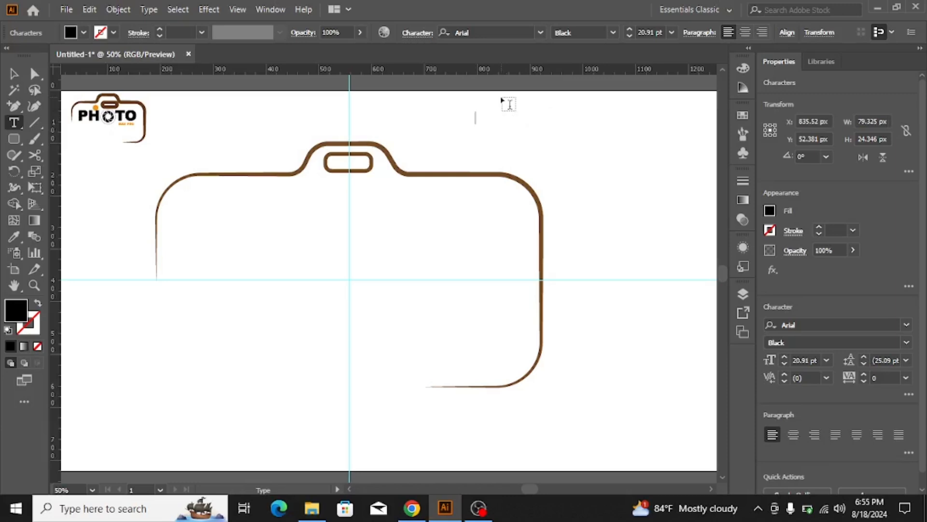
{"action": "key", "text": "BackSpace"}
{"action": "key", "text": "BackSpace"}
{"action": "type", "text": "PHOTO"}
{"action": "left_click", "coordinate": [13, 73]}
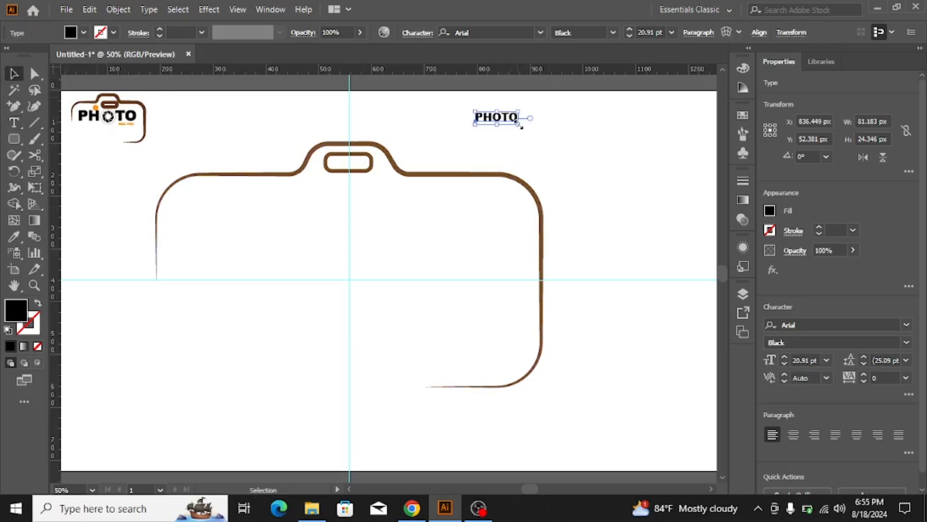
Enlarge the PHOTO text to about 98 pt and shift it slightly right and down within the artboard
{"action": "left_click_drag", "start_coordinate": [520, 125], "coordinate": [599, 172]}
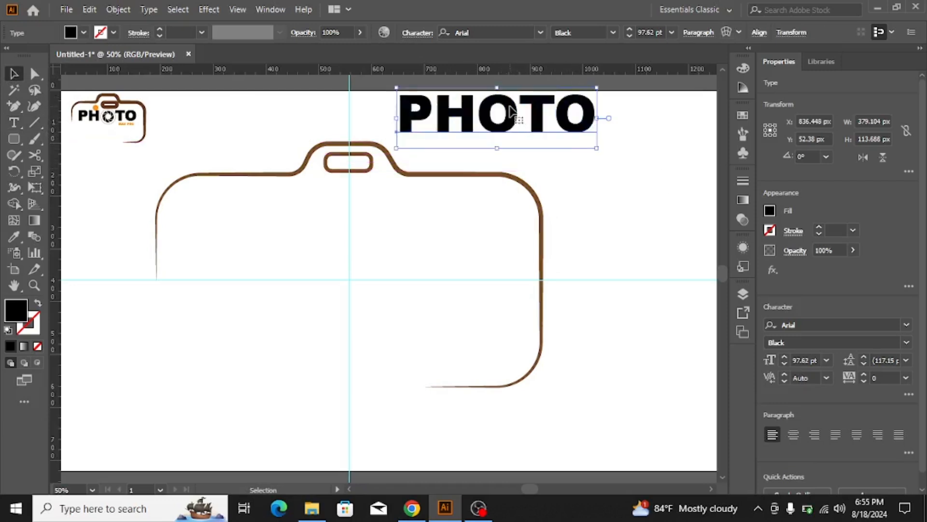
{"action": "left_click_drag", "start_coordinate": [514, 114], "coordinate": [543, 122]}
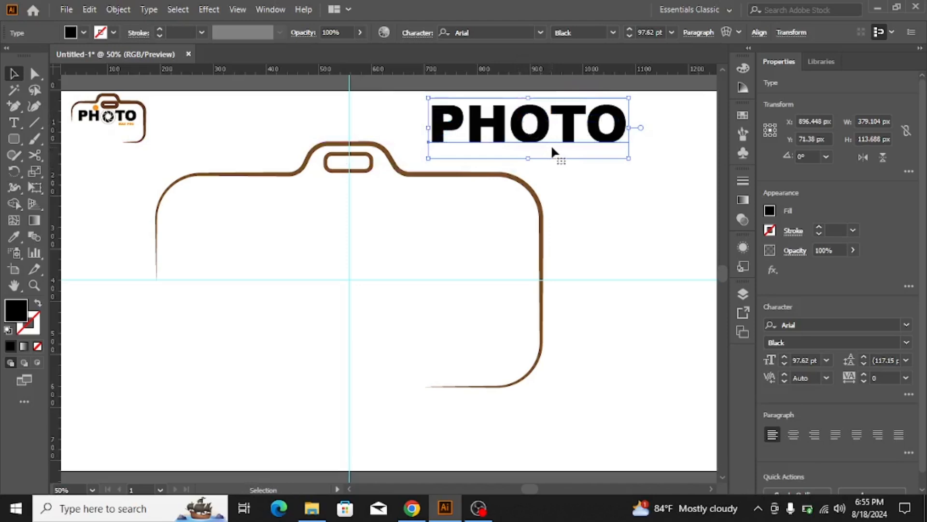
Convert the PHOTO text to outlines and ungroup its letters
{"action": "right_click", "coordinate": [568, 130]}
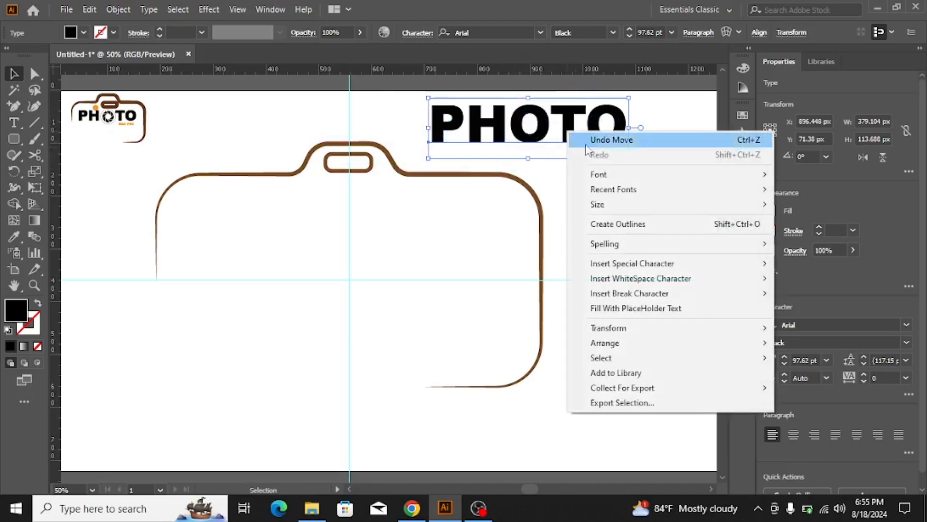
{"action": "left_click", "coordinate": [618, 223]}
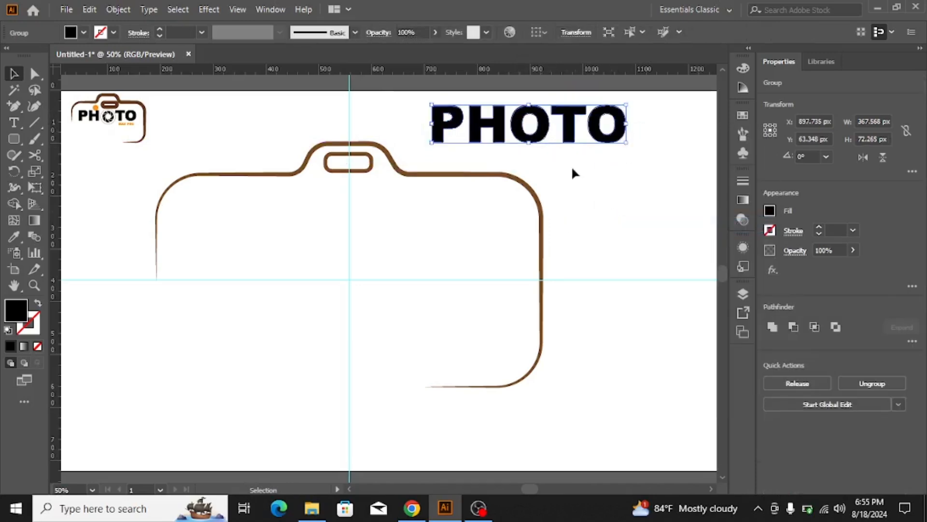
{"action": "right_click", "coordinate": [541, 133]}
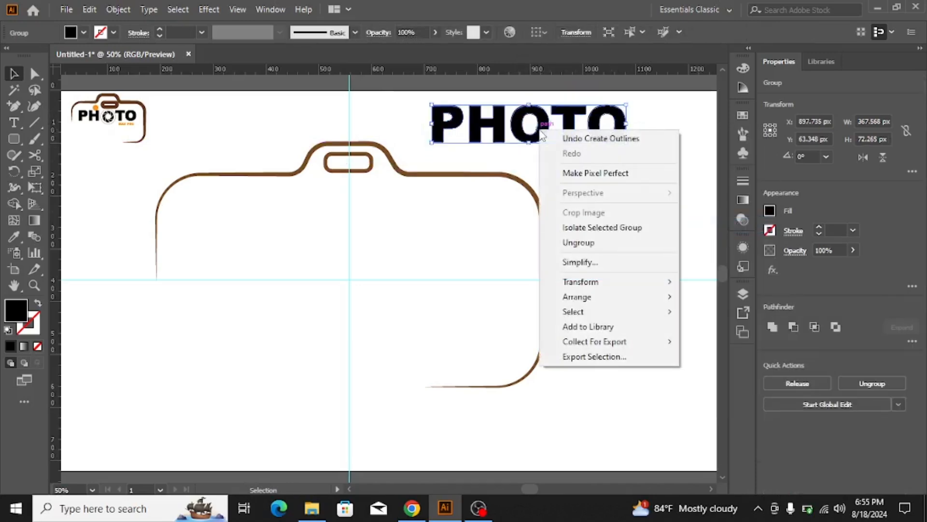
{"action": "left_click", "coordinate": [588, 243]}
{"action": "left_click", "coordinate": [596, 187]}
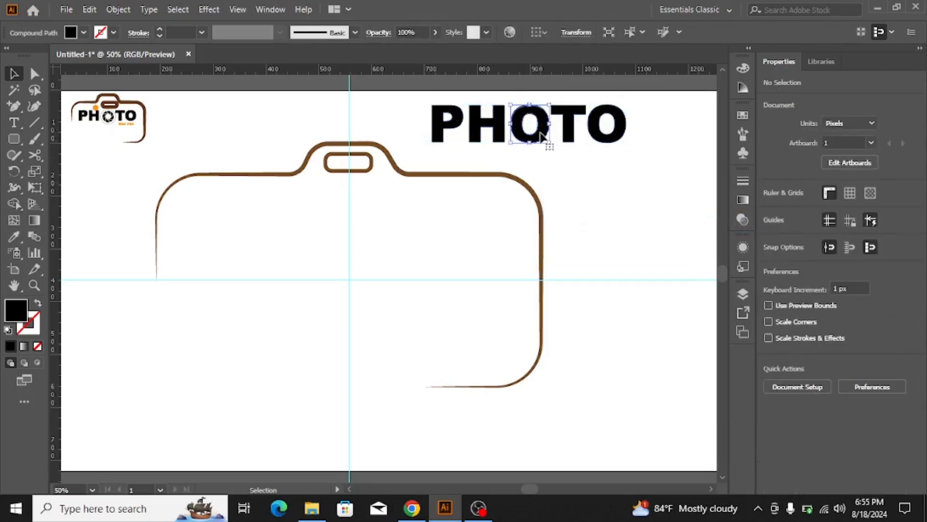
Delete the first O from the outlined word PHOTO
{"action": "left_click", "coordinate": [540, 133]}
{"action": "key", "text": "Delete"}
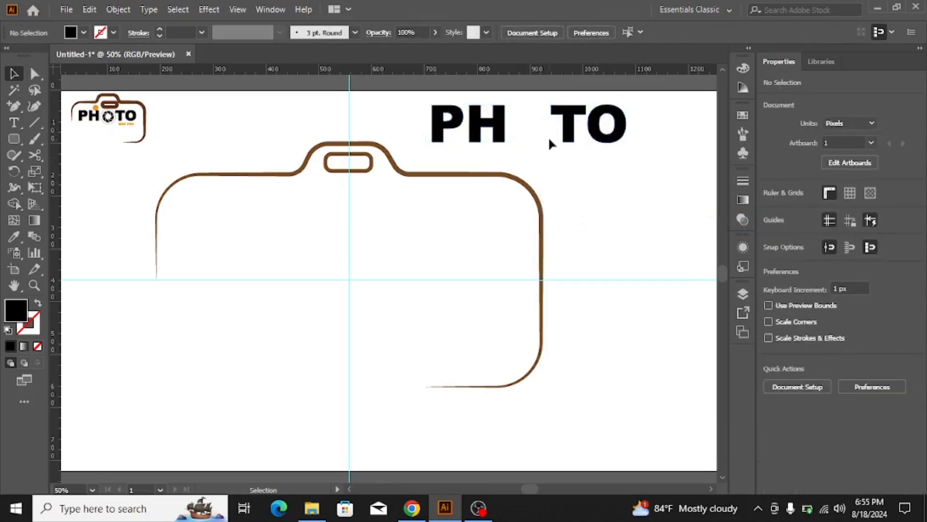
Move the remaining letters into the camera below the viewfinder, centred on the vertical guide, and scale them to about 477 px wide
{"action": "left_click_drag", "start_coordinate": [412, 111], "coordinate": [666, 132]}
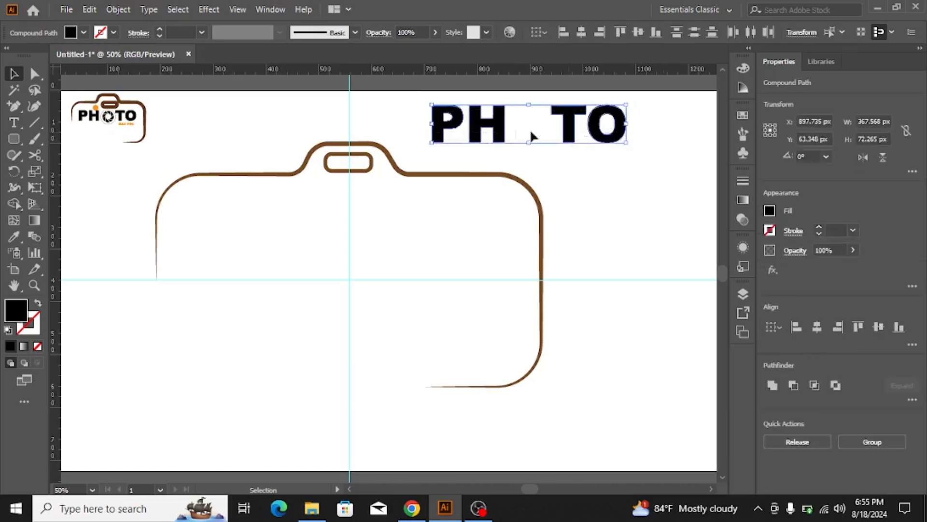
{"action": "left_click_drag", "start_coordinate": [499, 125], "coordinate": [320, 207]}
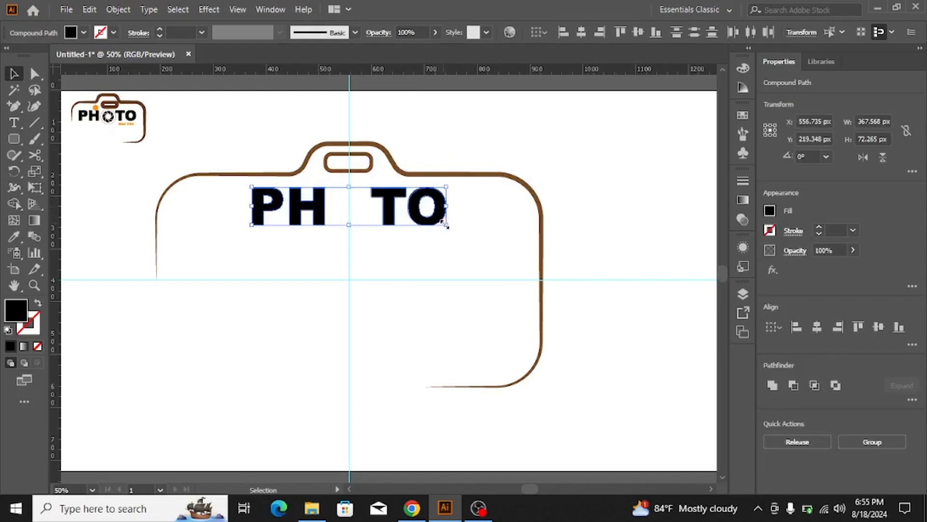
{"action": "left_click_drag", "start_coordinate": [445, 225], "coordinate": [476, 235]}
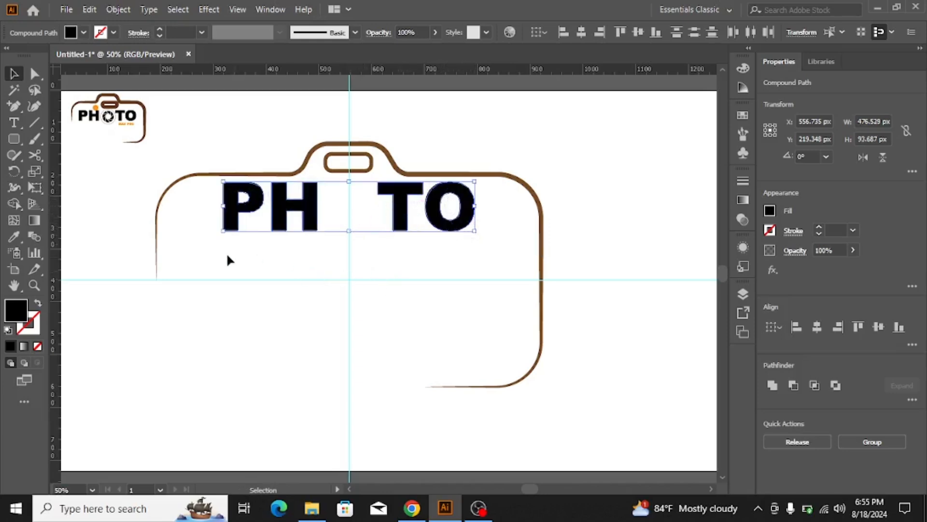
Draw a circle of about 128 px from the vertical guide outward, in the gap between the H and the T
{"action": "left_click", "coordinate": [12, 139]}
{"action": "left_click", "coordinate": [72, 171]}
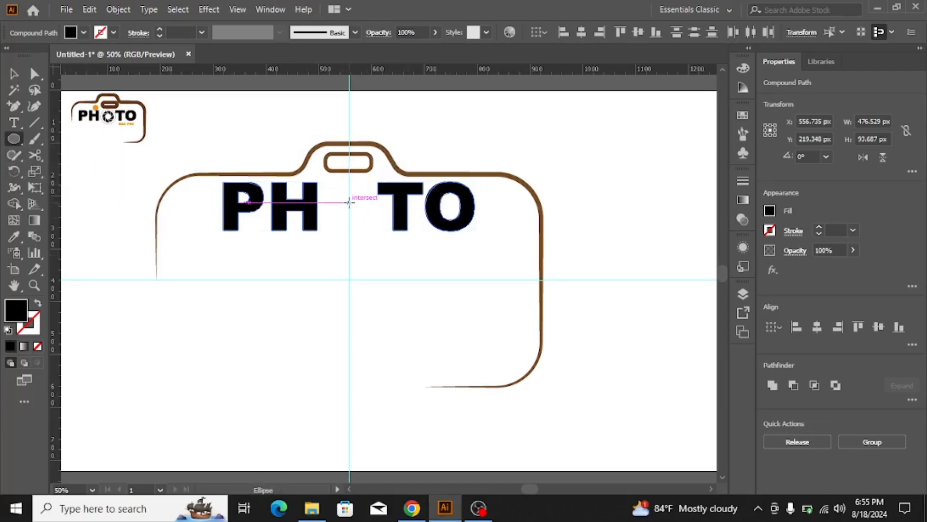
{"action": "left_click_drag", "start_coordinate": [350, 202], "coordinate": [382, 236]}
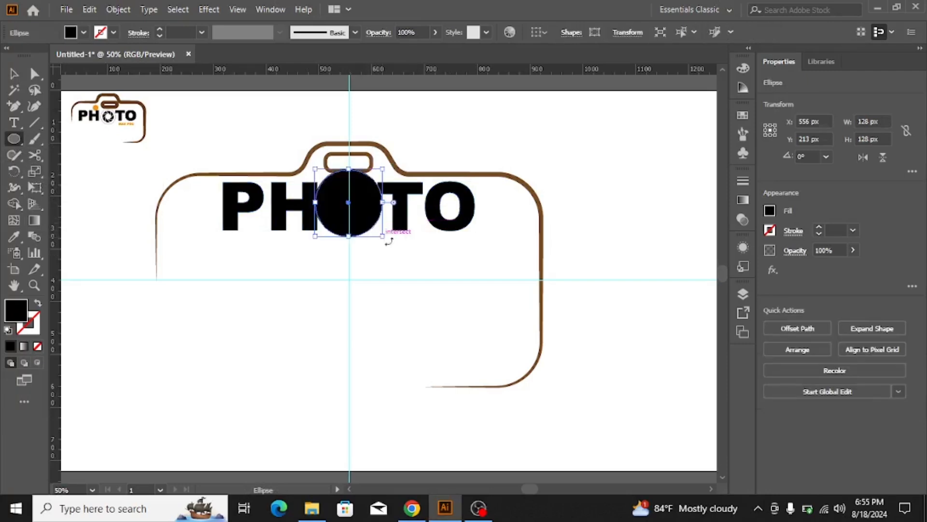
{"action": "left_click", "coordinate": [14, 73]}
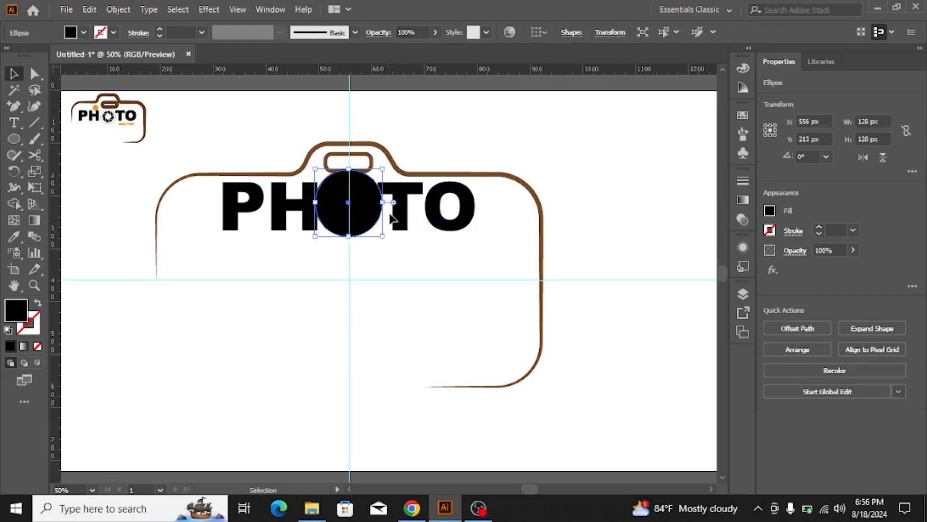
{"action": "mouse_move", "coordinate": [391, 219]}
{"action": "left_mouse_down"}
{"action": "mouse_move", "coordinate": [425, 208]}
{"action": "mouse_move", "coordinate": [463, 231]}
{"action": "mouse_move", "coordinate": [399, 216]}
{"action": "mouse_move", "coordinate": [402, 228]}
{"action": "left_mouse_up"}
{"action": "key", "text": "ctrl+z"}
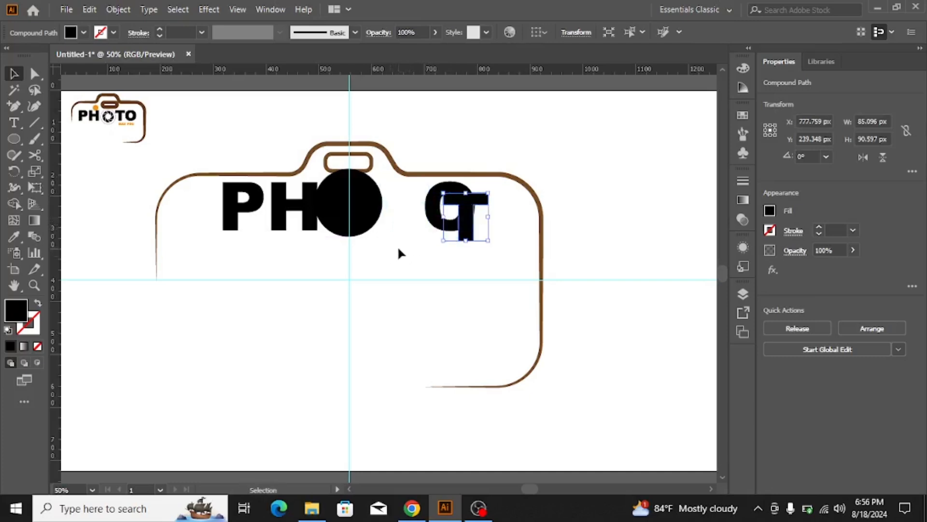
{"action": "key", "text": "ctrl+z"}
{"action": "key", "text": "ctrl+z"}
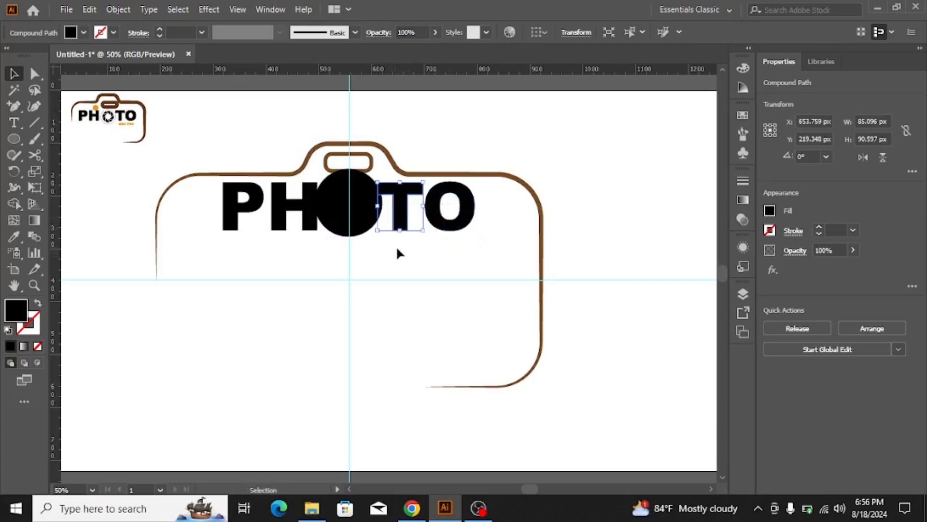
Shift the letters T and O together 18 px to the right, clear of the circle
{"action": "left_click", "coordinate": [381, 235]}
{"action": "left_click_drag", "start_coordinate": [386, 227], "coordinate": [506, 192]}
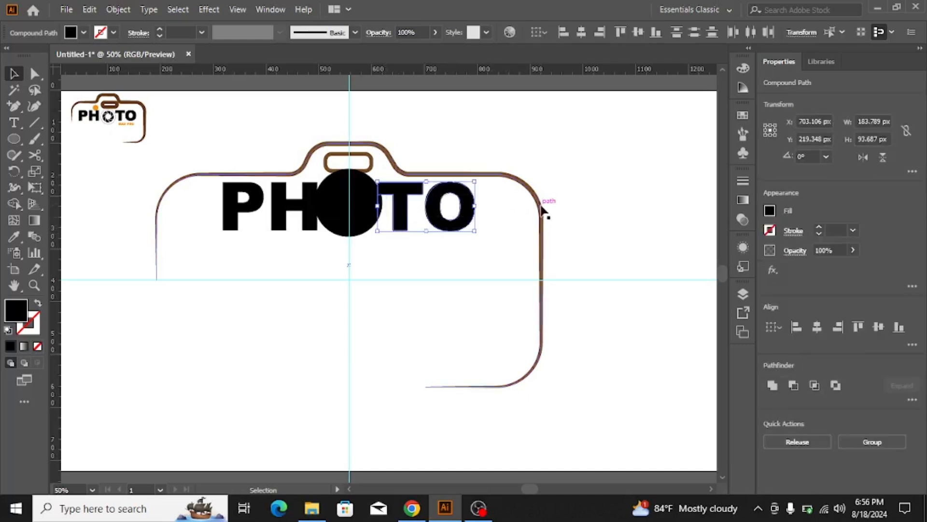
{"action": "key", "text": "Right"}
{"action": "key", "text": "Right"}
{"action": "key", "text": "Right"}
{"action": "key", "text": "Right"}
{"action": "key", "text": "Right"}
{"action": "key", "text": "Right"}
{"action": "key", "text": "Right"}
{"action": "key", "text": "Right"}
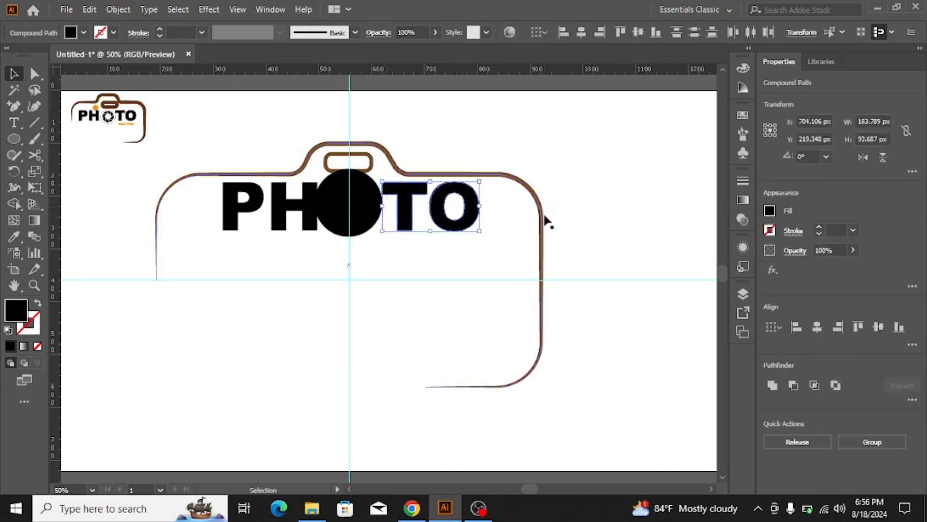
{"action": "key", "text": "Right"}
{"action": "key", "text": "Right"}
{"action": "key", "text": "Right"}
{"action": "key", "text": "Right"}
{"action": "key", "text": "Right"}
{"action": "key", "text": "Right"}
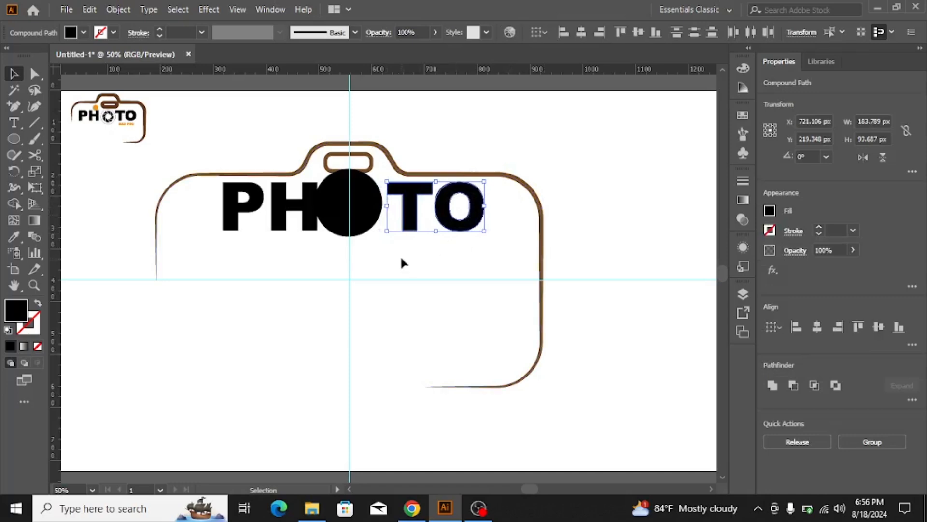
{"action": "left_click", "coordinate": [401, 255]}
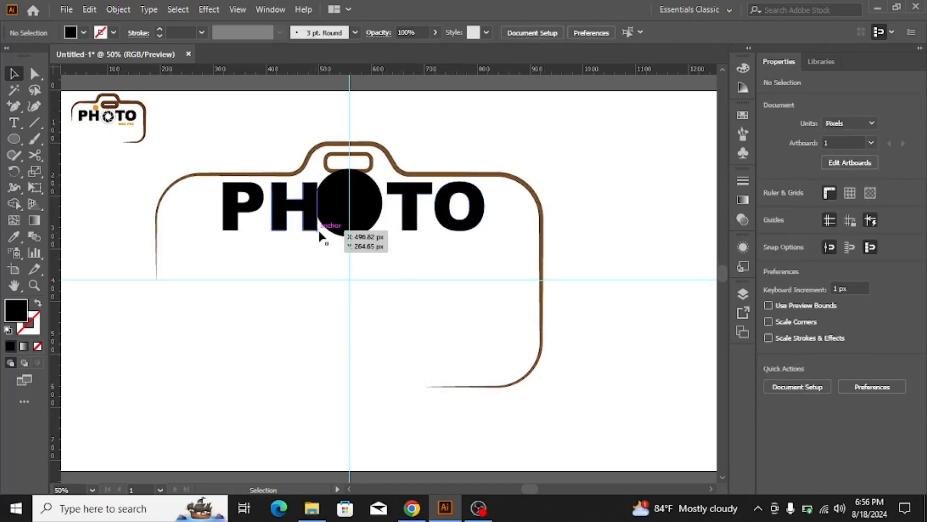
Nudge the black circle right to X 560 px
{"action": "left_click_drag", "start_coordinate": [323, 236], "coordinate": [192, 225]}
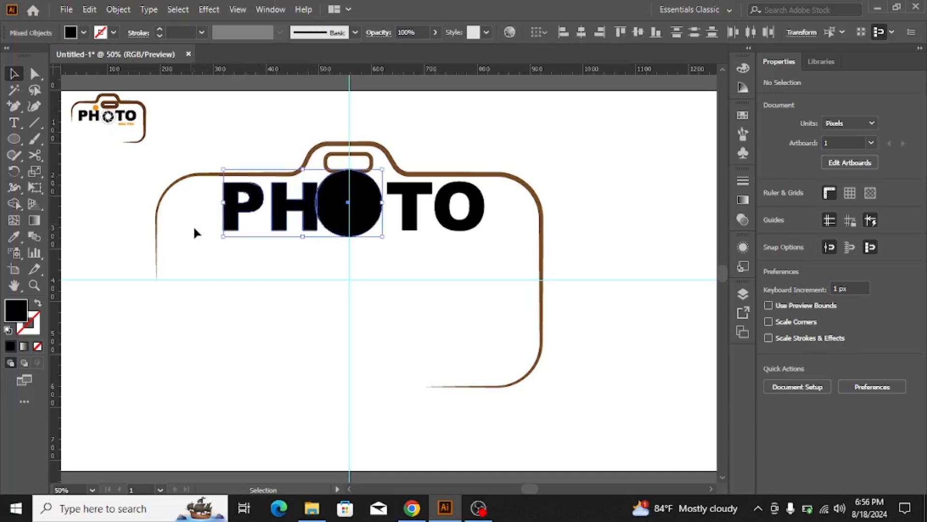
{"action": "left_click", "coordinate": [429, 264]}
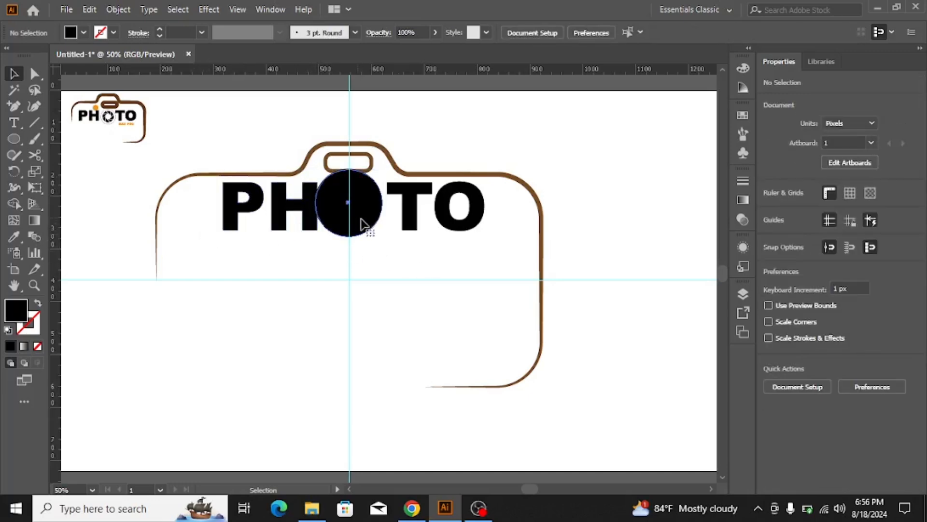
{"action": "left_click", "coordinate": [370, 221]}
{"action": "key", "text": "Right"}
{"action": "key", "text": "Right"}
{"action": "key", "text": "Right"}
{"action": "key", "text": "Right"}
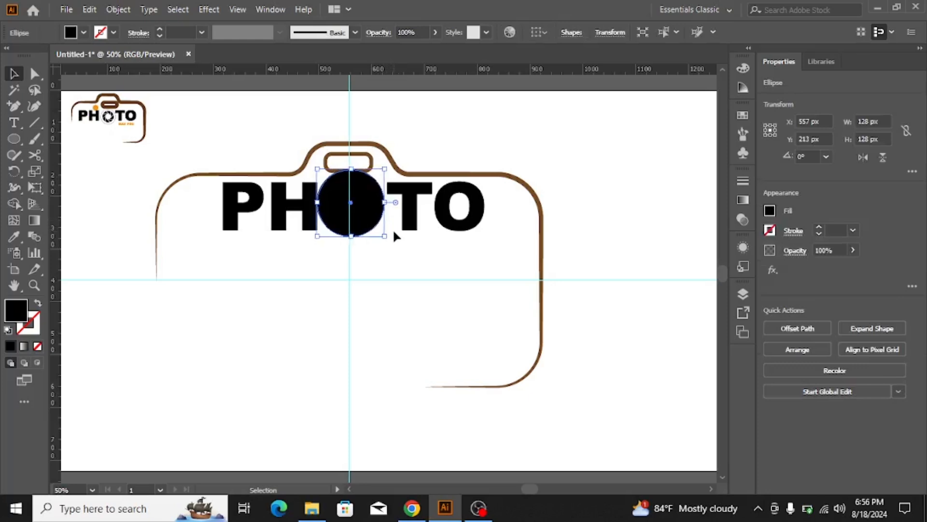
{"action": "left_click", "coordinate": [309, 262]}
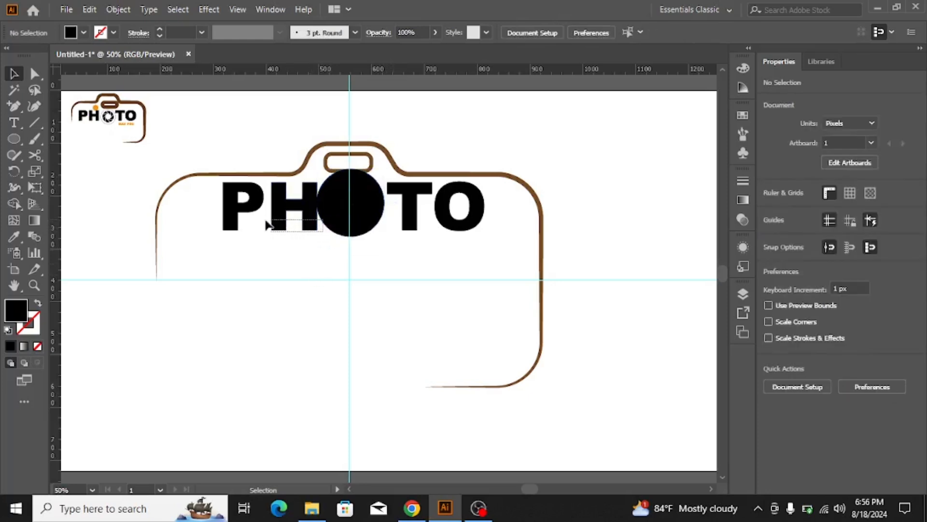
Shift the letters P and H together 18 px to the left, clear of the circle
{"action": "left_click_drag", "start_coordinate": [267, 221], "coordinate": [214, 222]}
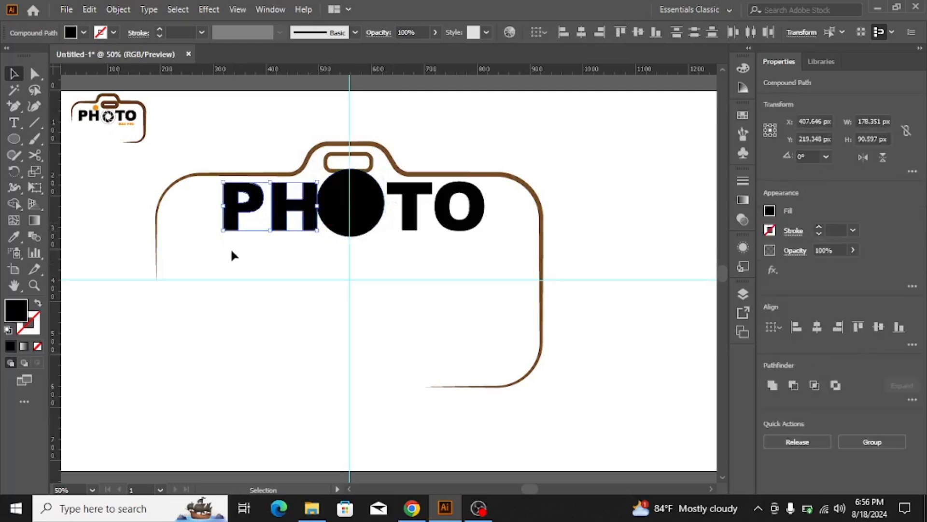
{"action": "key", "text": "Left"}
{"action": "key", "text": "Left"}
{"action": "key", "text": "Left"}
{"action": "key", "text": "Left"}
{"action": "key", "text": "Left"}
{"action": "key", "text": "Left"}
{"action": "key", "text": "Left"}
{"action": "key", "text": "Left"}
{"action": "key", "text": "Left"}
{"action": "key", "text": "Left"}
{"action": "key", "text": "Left"}
{"action": "key", "text": "Left"}
{"action": "key", "text": "Left"}
{"action": "key", "text": "Left"}
{"action": "key", "text": "Left"}
{"action": "key", "text": "Left"}
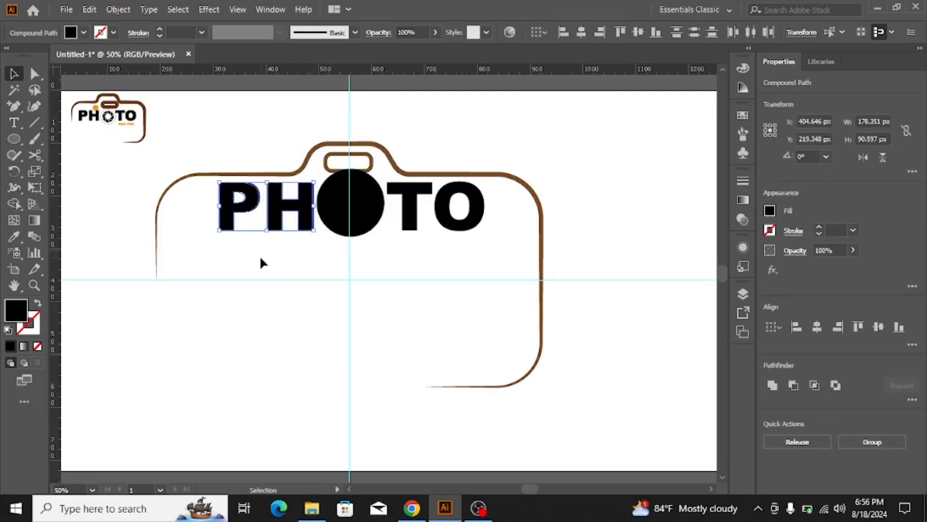
{"action": "key", "text": "Left"}
{"action": "key", "text": "Left"}
{"action": "key", "text": "Left"}
{"action": "key", "text": "Left"}
{"action": "key", "text": "Left"}
{"action": "key", "text": "Left"}
{"action": "left_click", "coordinate": [382, 249]}
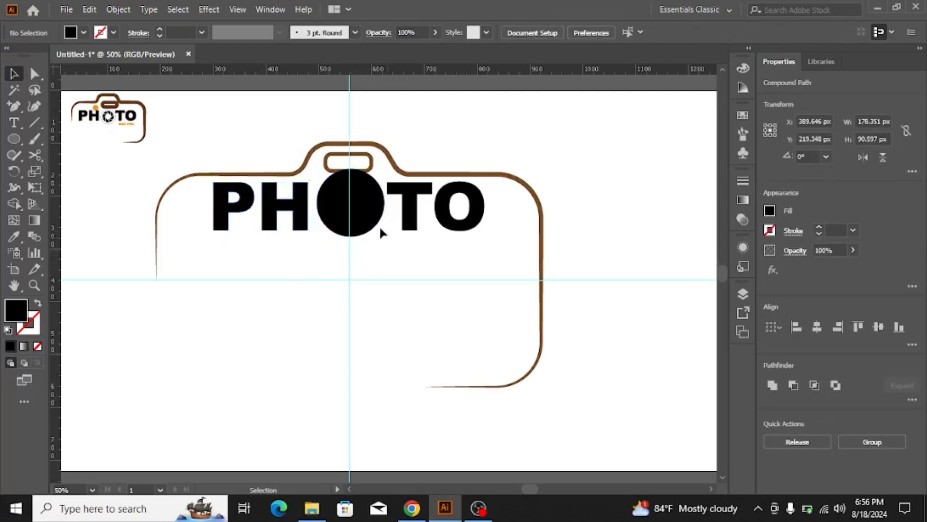
Move the black circle down to Y 226 px, level with the letters
{"action": "left_click", "coordinate": [355, 219]}
{"action": "left_click_drag", "start_coordinate": [351, 216], "coordinate": [347, 224]}
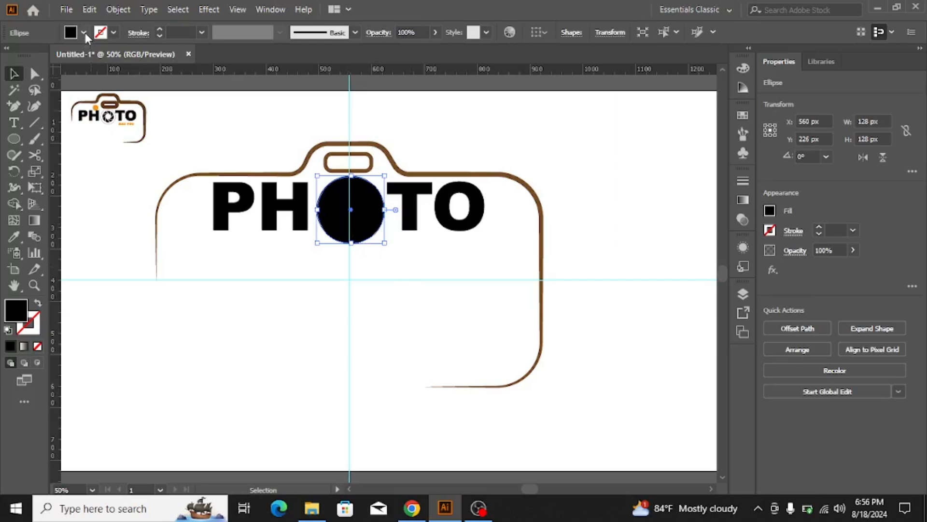
Swap the circle's black fill to its stroke, leaving no fill, and colour the stroke brown (R=140 G=98 B=57)
{"action": "left_click", "coordinate": [37, 304]}
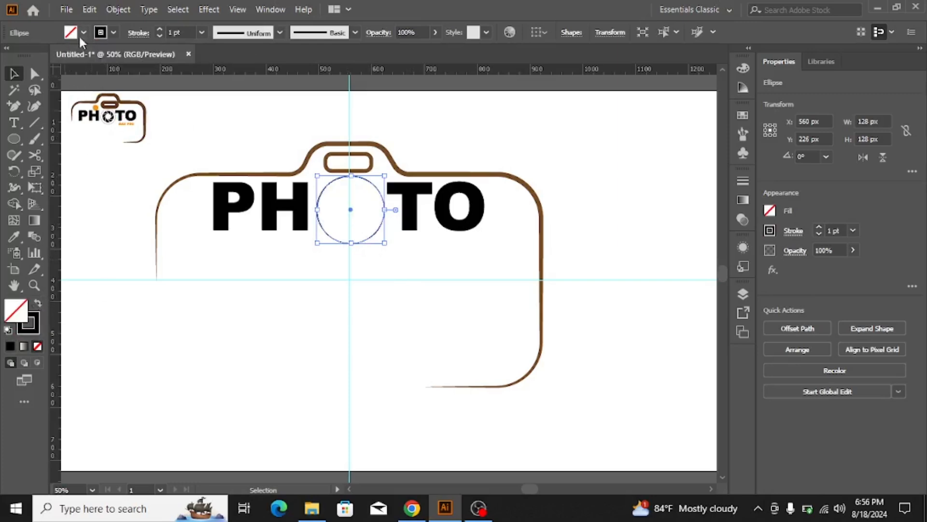
{"action": "left_click", "coordinate": [114, 32]}
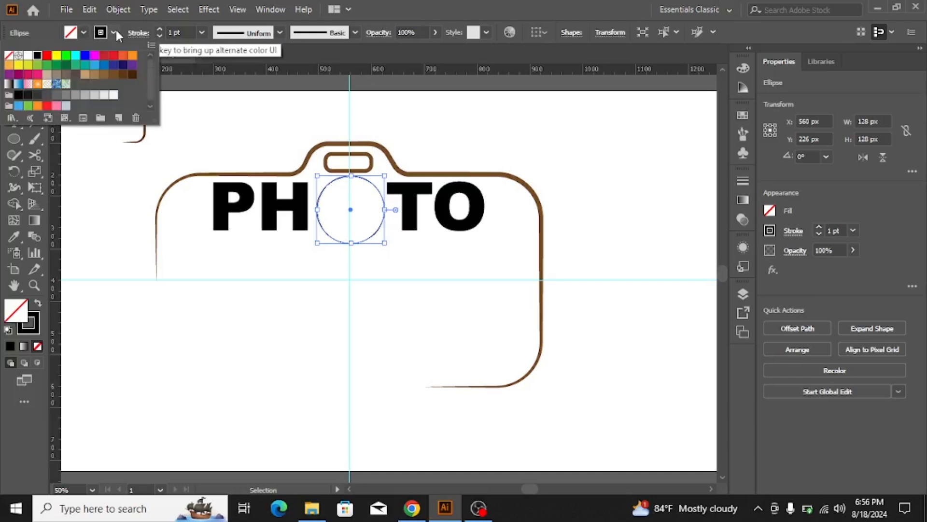
{"action": "left_click", "coordinate": [103, 74]}
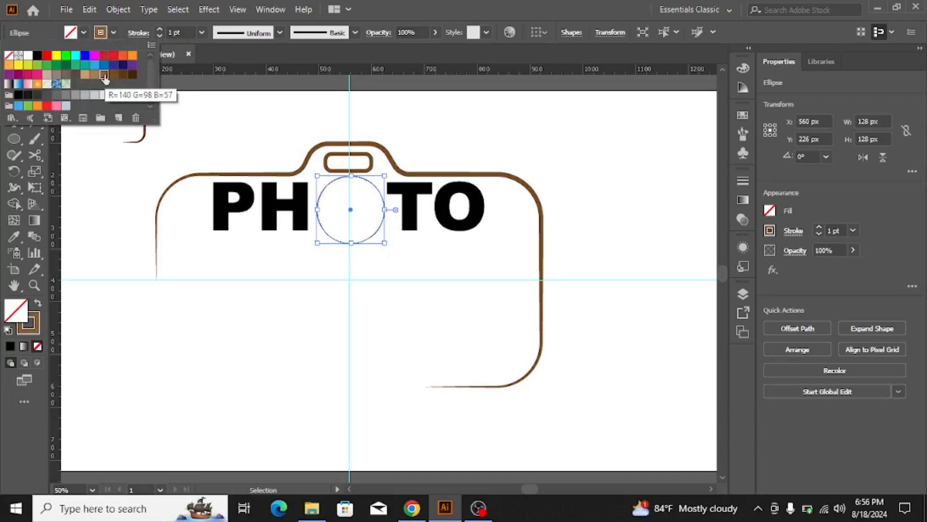
{"action": "left_click", "coordinate": [113, 33]}
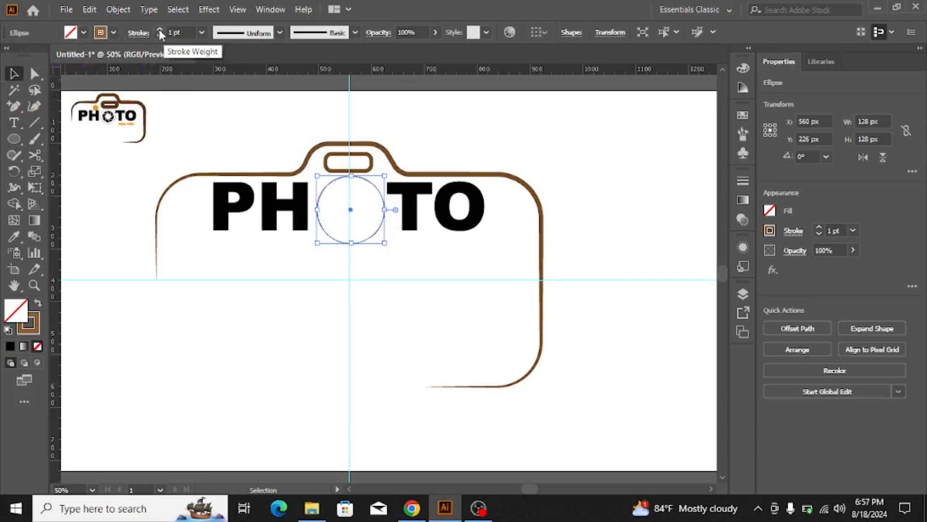
Set the brown circle's stroke weight to 7 pt
{"action": "left_click", "coordinate": [160, 30]}
{"action": "left_click", "coordinate": [160, 30]}
{"action": "left_click", "coordinate": [159, 30]}
{"action": "left_click", "coordinate": [160, 30]}
{"action": "left_click", "coordinate": [160, 30]}
{"action": "left_click", "coordinate": [160, 30]}
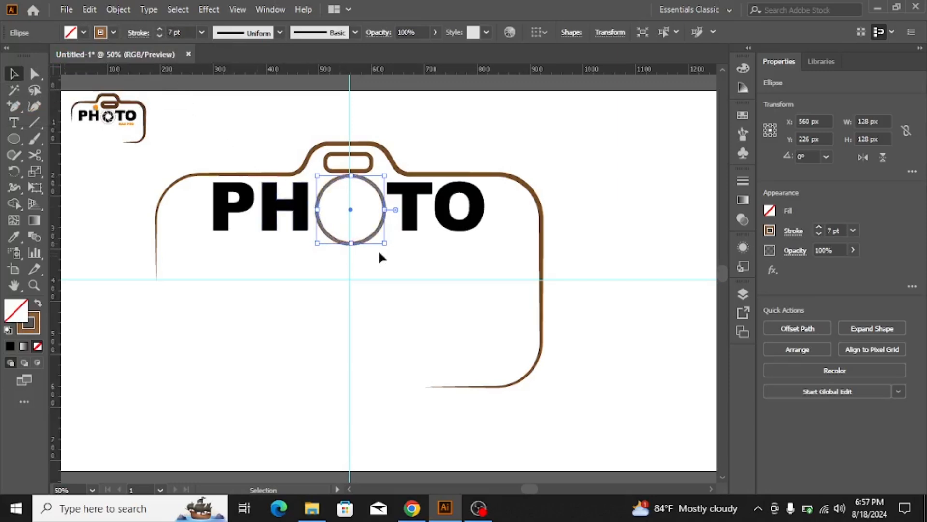
Add a smaller concentric copy of the brown circle inside it, about 97 px in diameter
{"action": "key", "text": "a"}
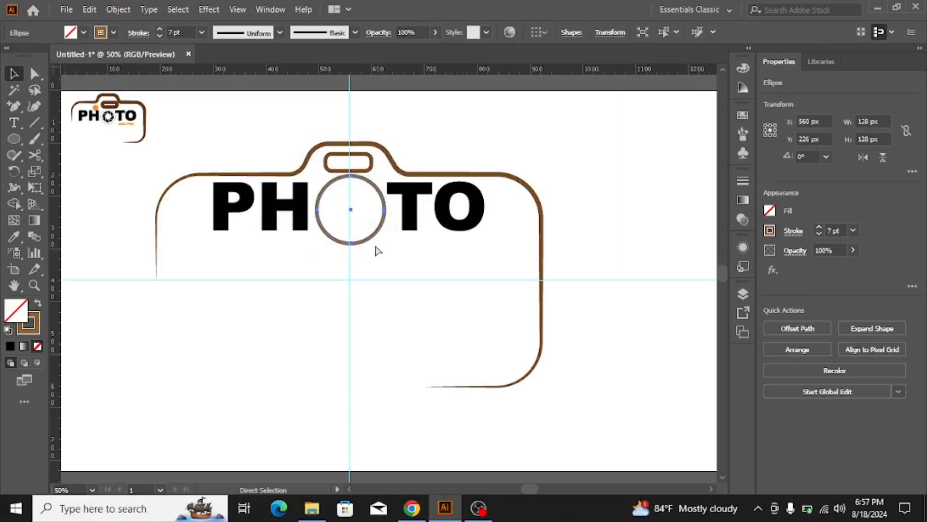
{"action": "key", "text": "v"}
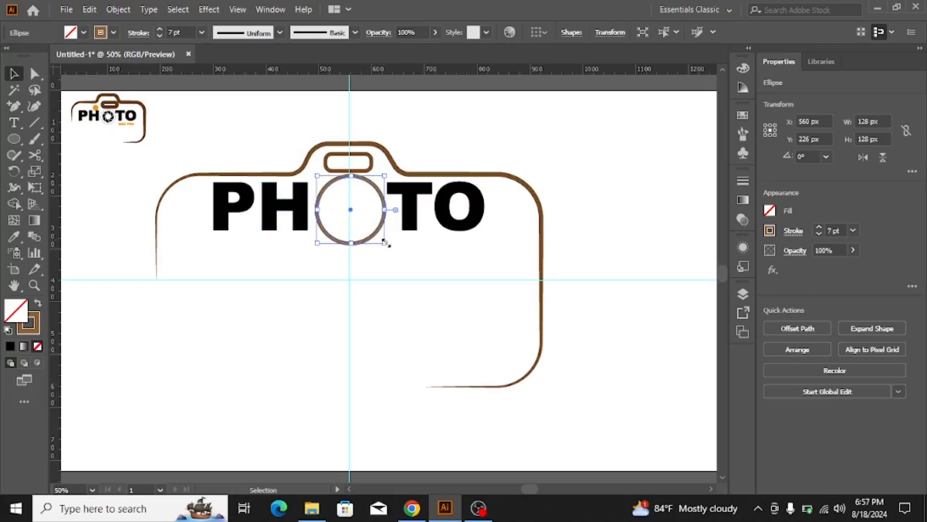
{"action": "left_click_drag", "start_coordinate": [384, 242], "coordinate": [383, 237]}
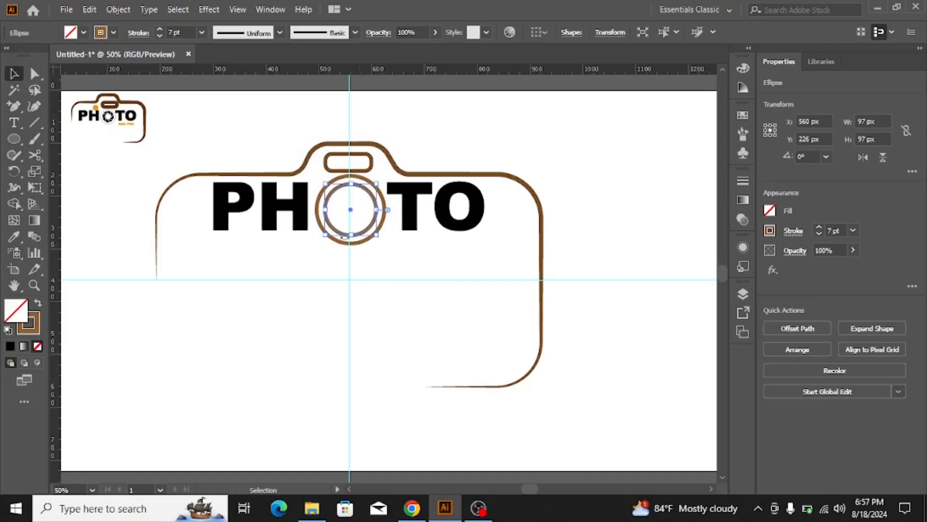
Create an eight-sided polygon with a 50 px radius just below the two concentric circles
{"action": "scroll", "coordinate": [343, 210], "scroll_direction": "up", "scroll_amount": 4}
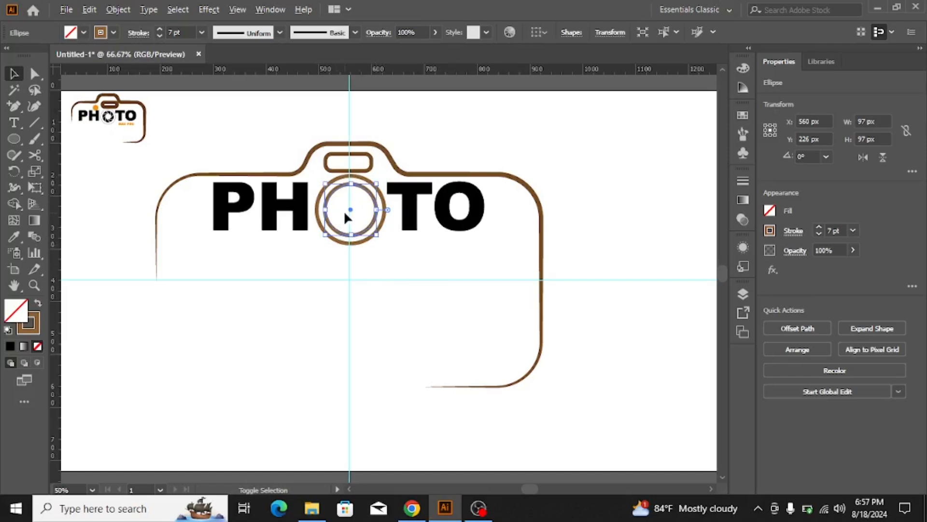
{"action": "scroll", "coordinate": [344, 213], "scroll_direction": "down", "scroll_amount": 1}
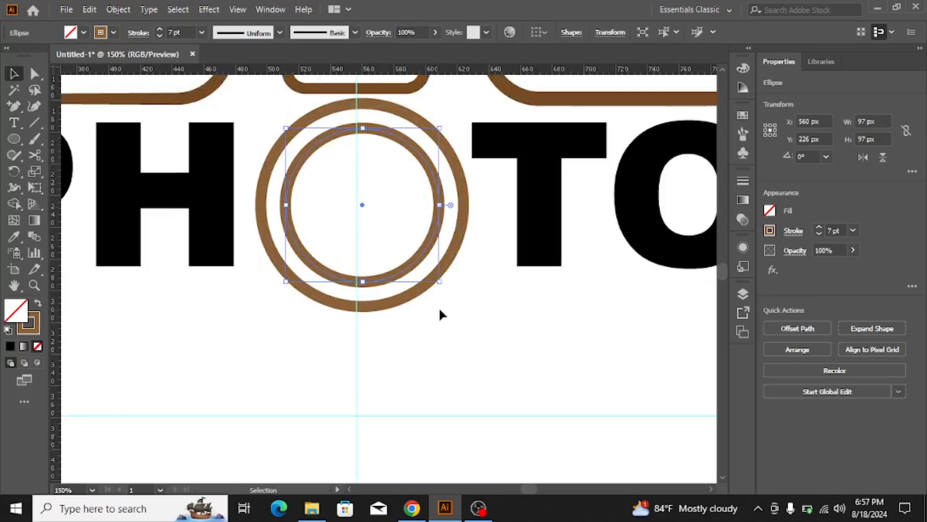
{"action": "left_click_drag", "start_coordinate": [14, 138], "coordinate": [64, 188]}
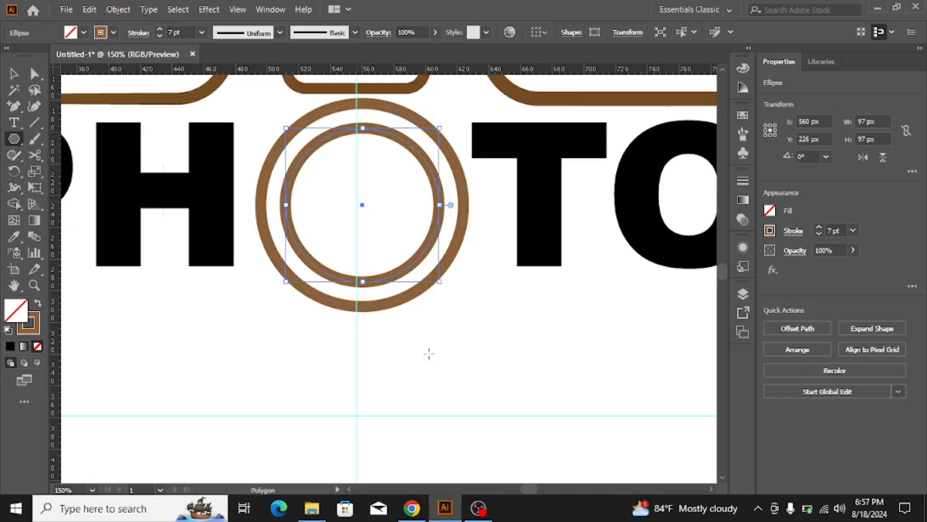
{"action": "left_click", "coordinate": [438, 333]}
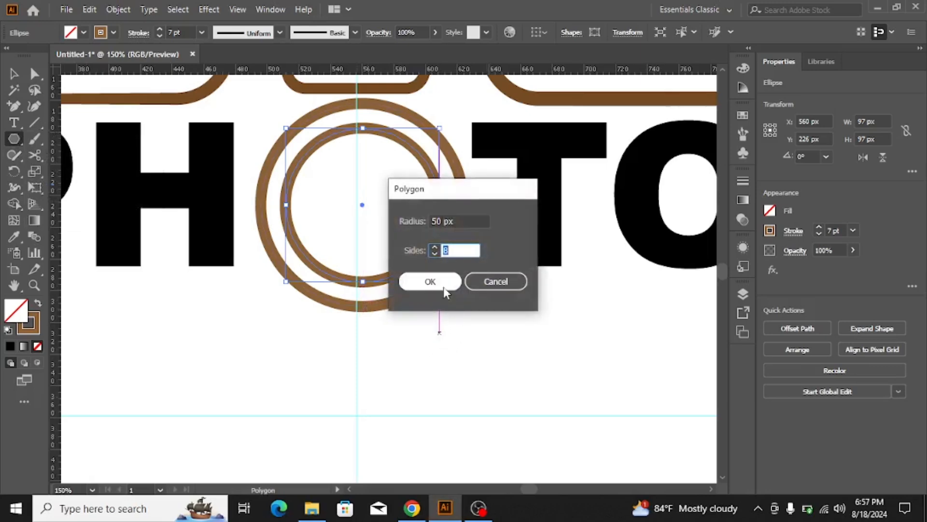
{"action": "type", "text": "8"}
{"action": "left_click", "coordinate": [431, 281]}
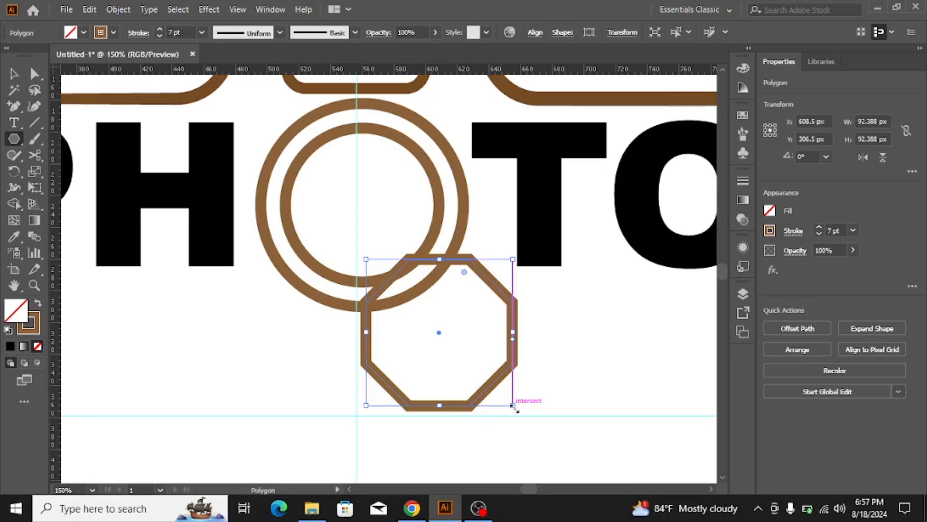
Shrink the octagon about its centre to about 35 × 35 px and reduce its stroke weight to 4 pt
{"action": "left_click_drag", "start_coordinate": [512, 406], "coordinate": [507, 400]}
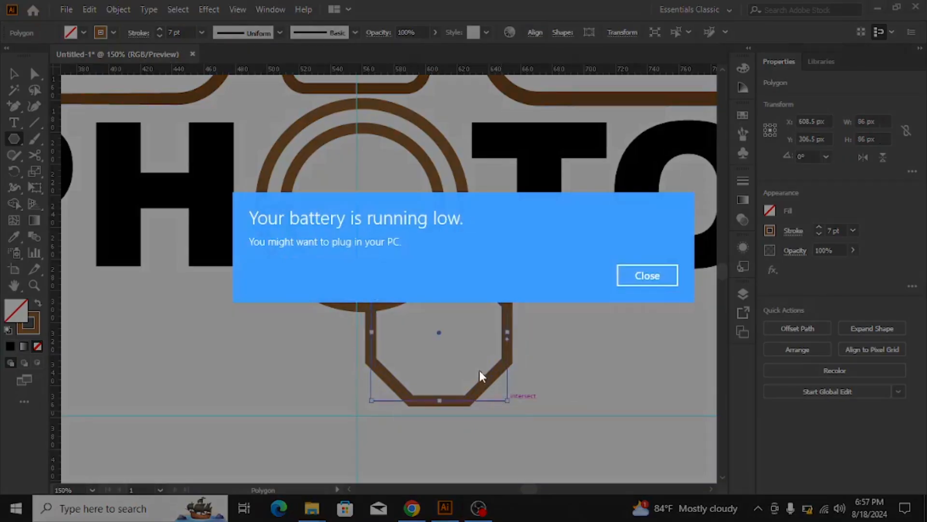
{"action": "left_click", "coordinate": [628, 274]}
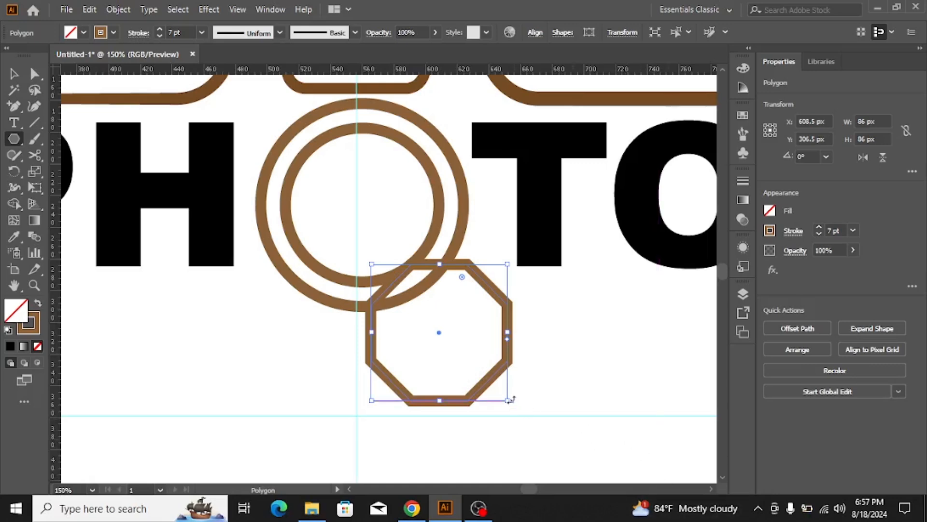
{"action": "left_click_drag", "start_coordinate": [507, 399], "coordinate": [471, 381]}
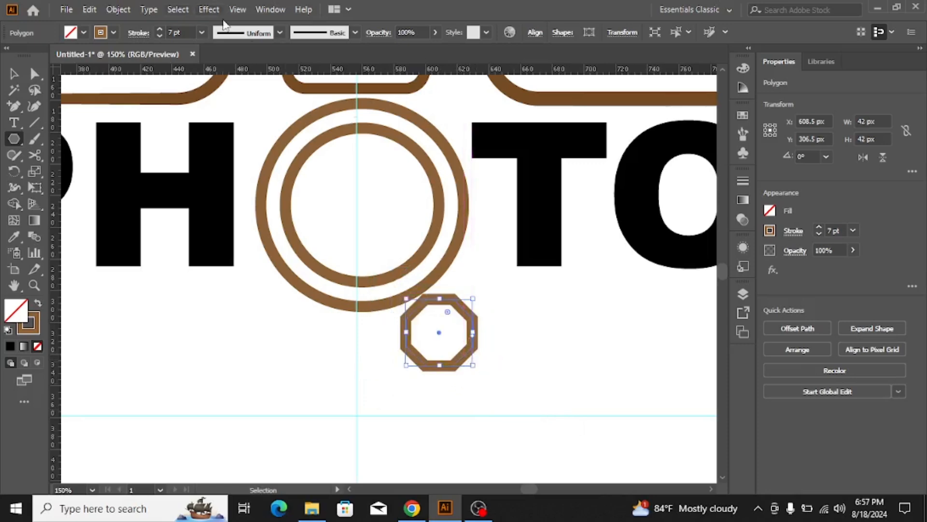
{"action": "left_click", "coordinate": [159, 37]}
{"action": "left_click", "coordinate": [159, 37]}
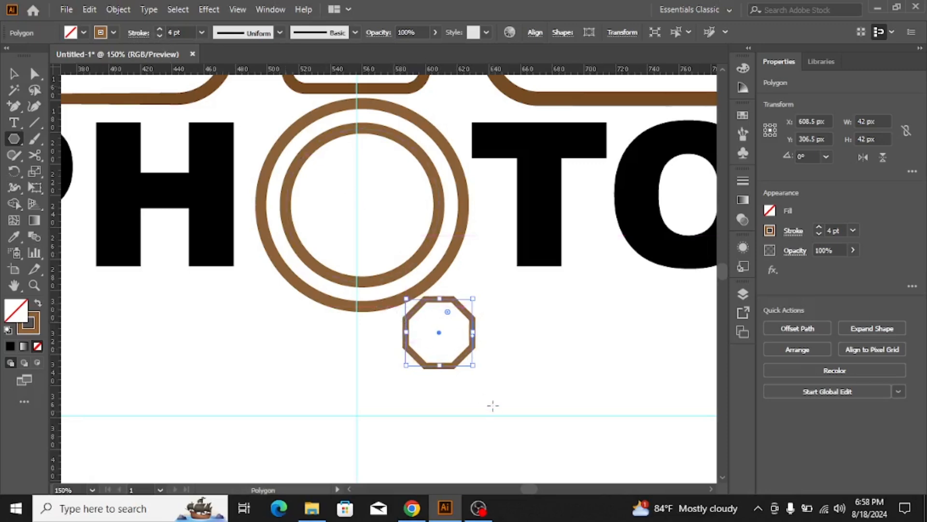
{"action": "left_click_drag", "start_coordinate": [476, 369], "coordinate": [467, 360]}
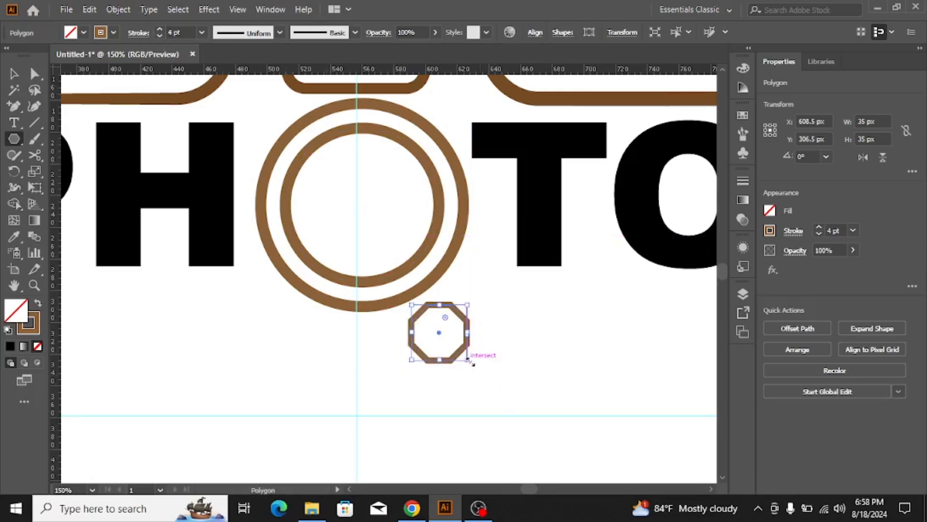
Move the octagon inside the inner circle, near its centre at about X 556.5 px, Y 219.5 px
{"action": "left_click_drag", "start_coordinate": [438, 333], "coordinate": [357, 194]}
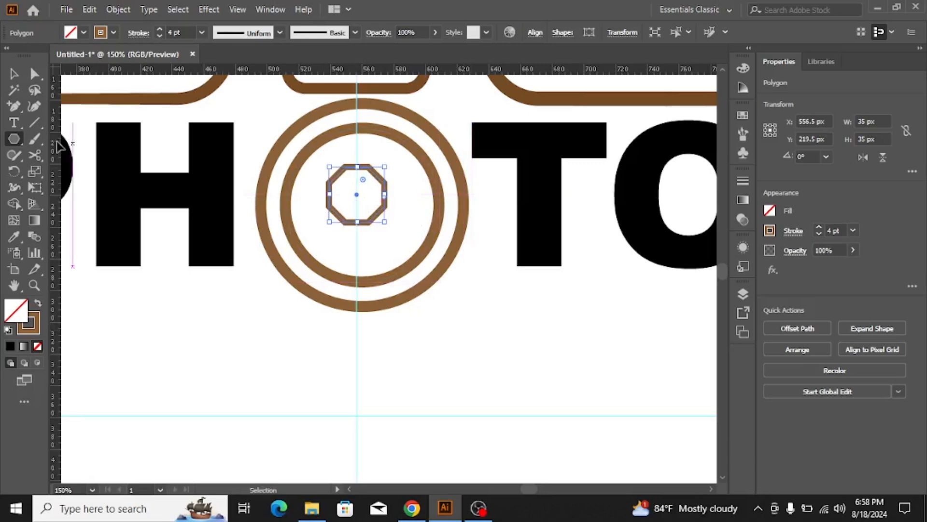
{"action": "left_click", "coordinate": [13, 76]}
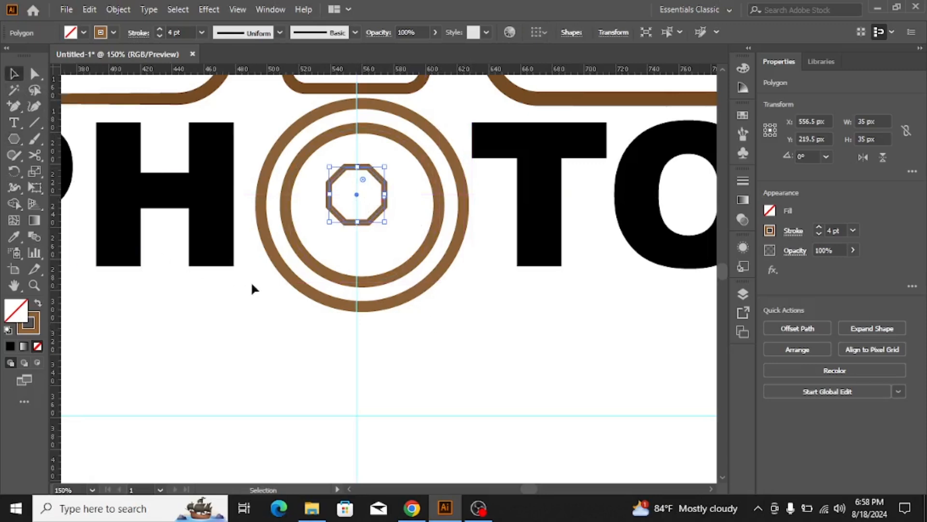
{"action": "left_click", "coordinate": [407, 217]}
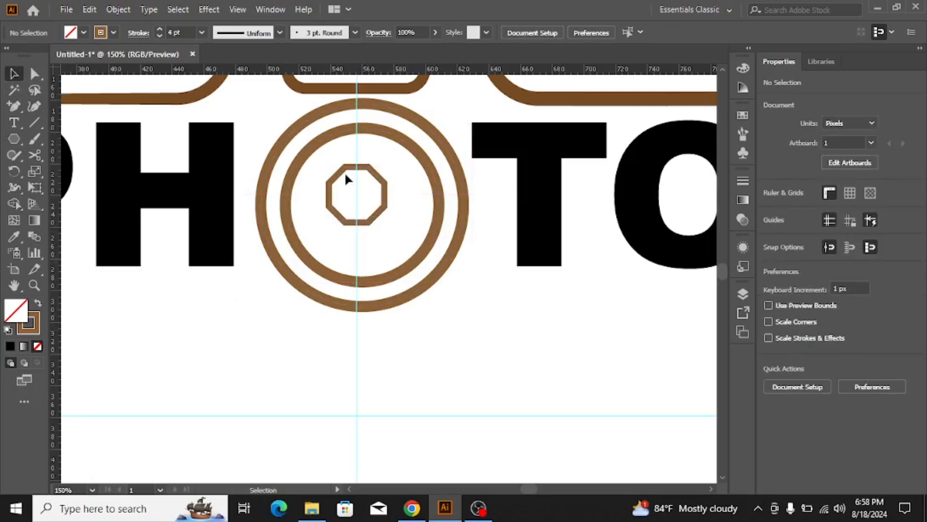
{"action": "left_click", "coordinate": [333, 180]}
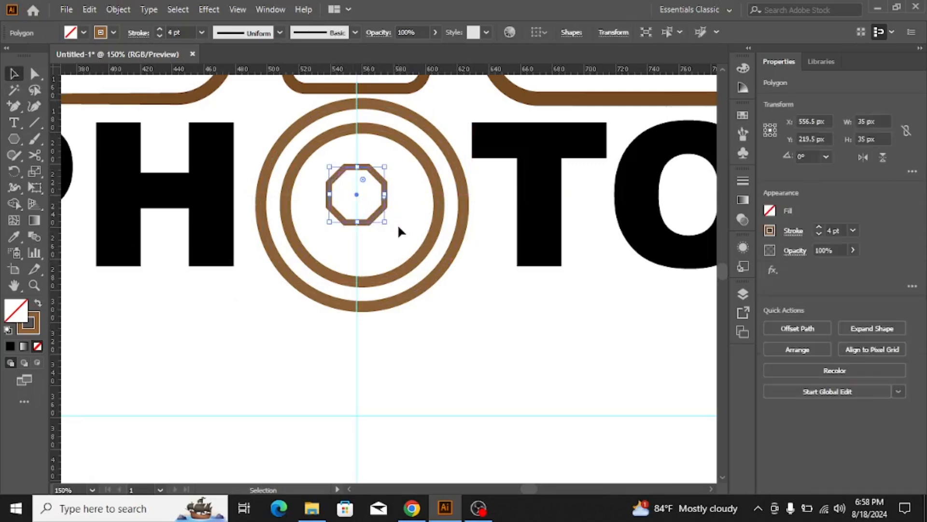
Nudge the octagon to X 559.5 px, Y 223.5 px so it sits closer to the lens centre
{"action": "key", "text": "Down"}
{"action": "key", "text": "Down"}
{"action": "key", "text": "Down"}
{"action": "key", "text": "Down"}
{"action": "key", "text": "Right"}
{"action": "key", "text": "Right"}
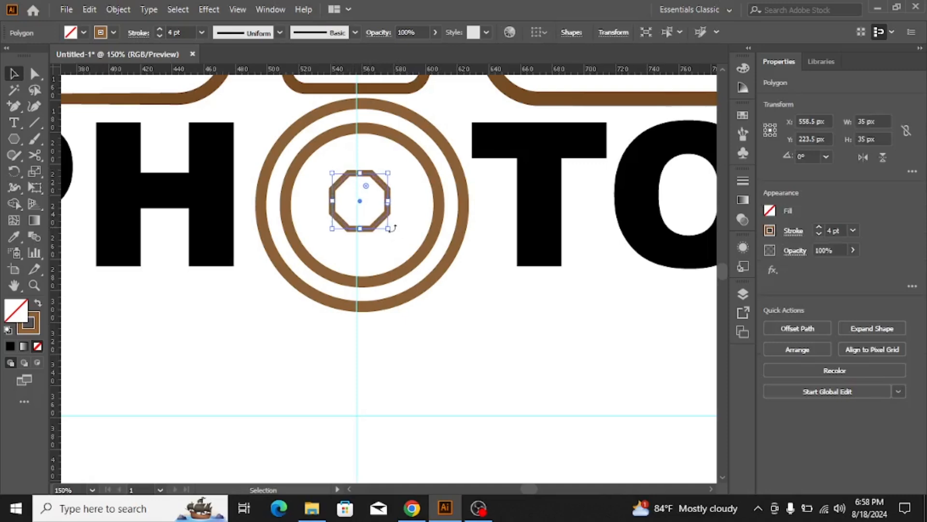
{"action": "key", "text": "Right"}
{"action": "key", "text": "Right"}
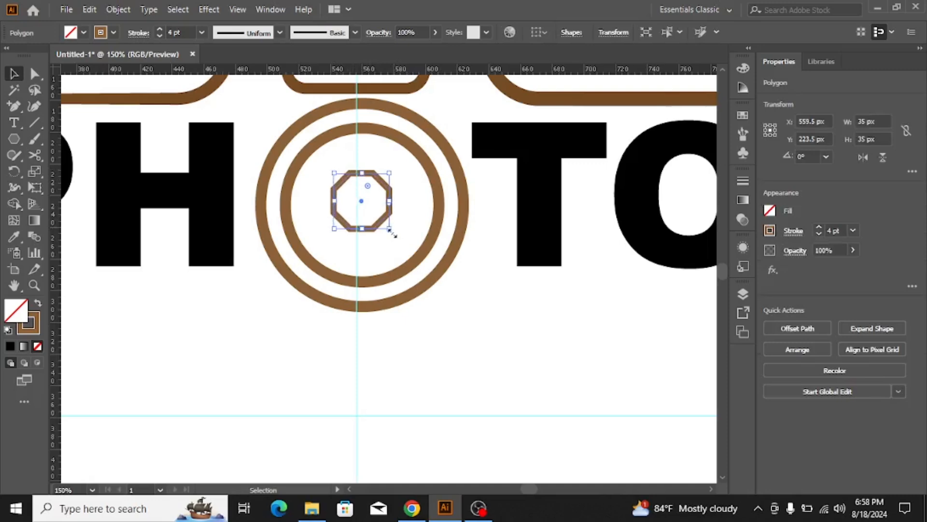
{"action": "key", "text": "Up"}
{"action": "key", "text": "Up"}
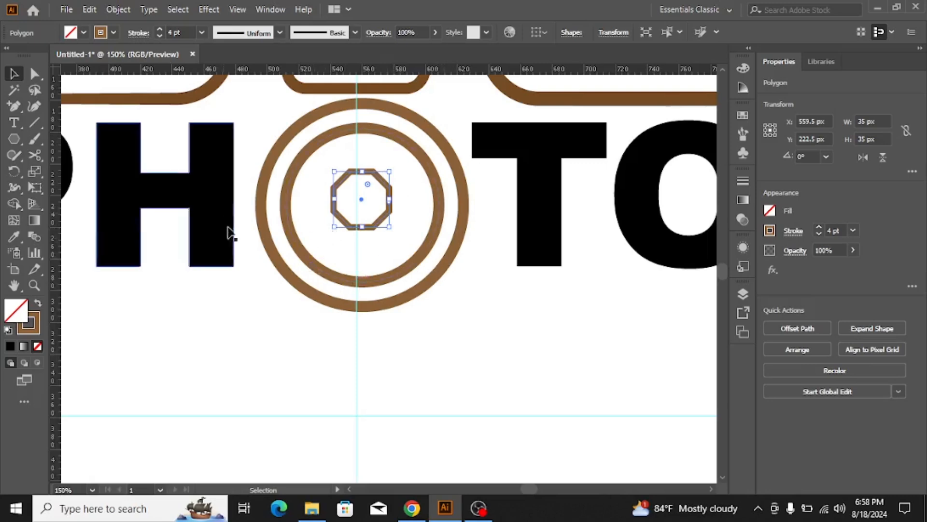
{"action": "key", "text": "Down"}
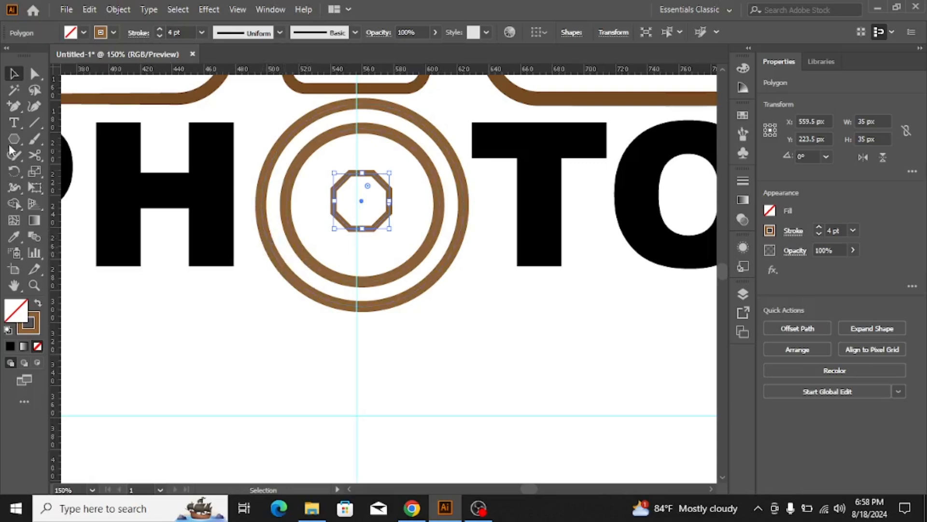
Draw four 4 pt lines from the octagon's left and lower corners to the inner circle: 37 px horizontal, 28.5 px diagonal, 41 px vertical, 30 px diagonal
{"action": "left_click", "coordinate": [33, 127]}
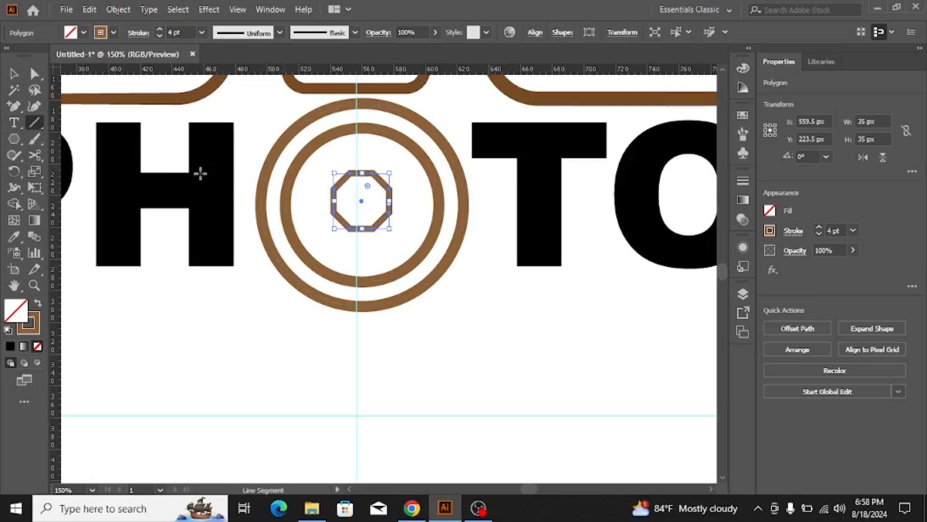
{"action": "left_click", "coordinate": [13, 75]}
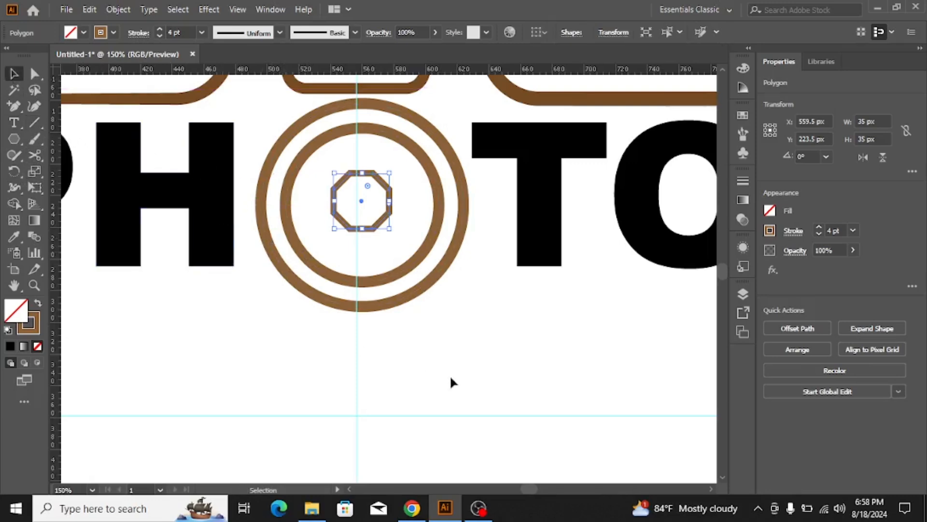
{"action": "left_click", "coordinate": [504, 352]}
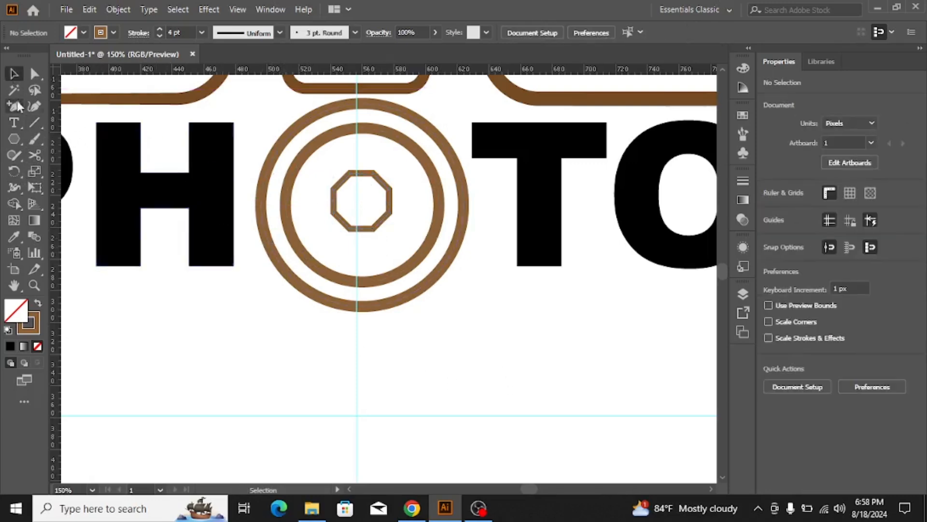
{"action": "left_click", "coordinate": [33, 124]}
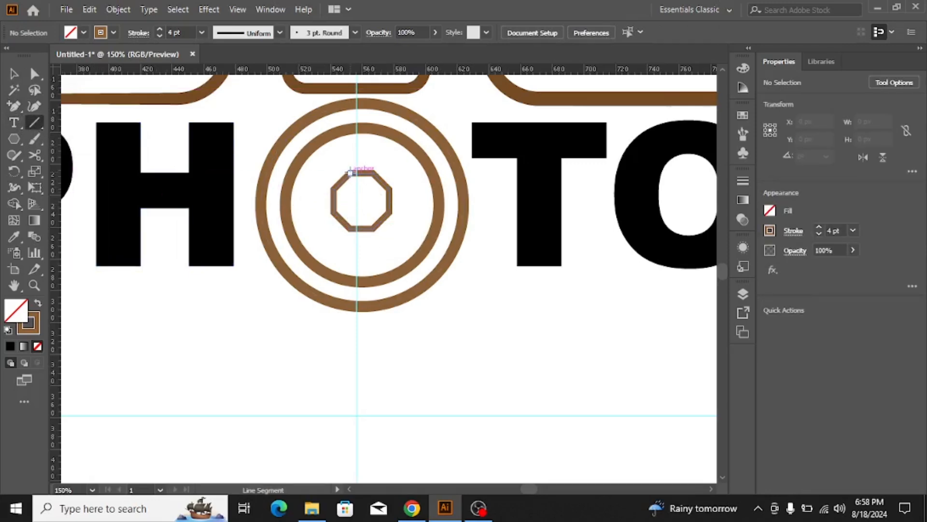
{"action": "left_click_drag", "start_coordinate": [350, 172], "coordinate": [291, 172]}
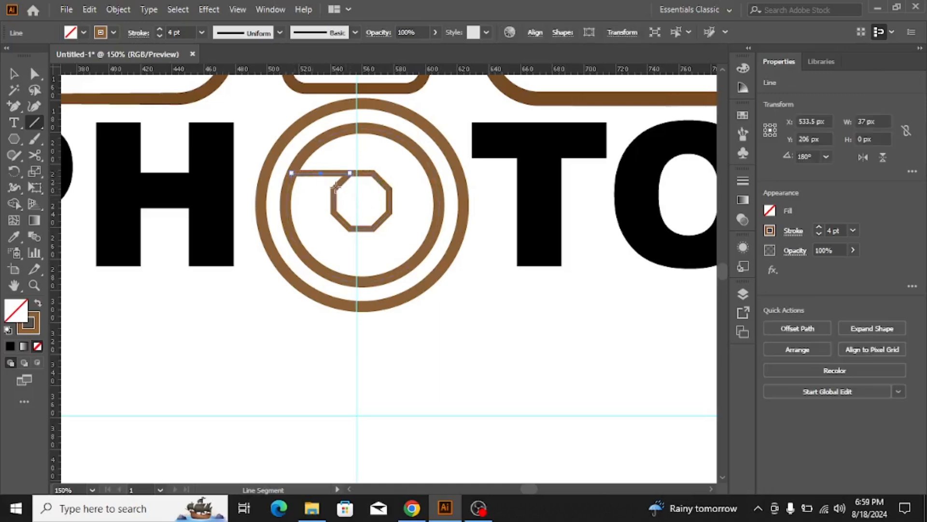
{"action": "mouse_move", "coordinate": [336, 189]}
{"action": "left_mouse_down"}
{"action": "mouse_move", "coordinate": [315, 193]}
{"action": "mouse_move", "coordinate": [295, 237]}
{"action": "left_mouse_up"}
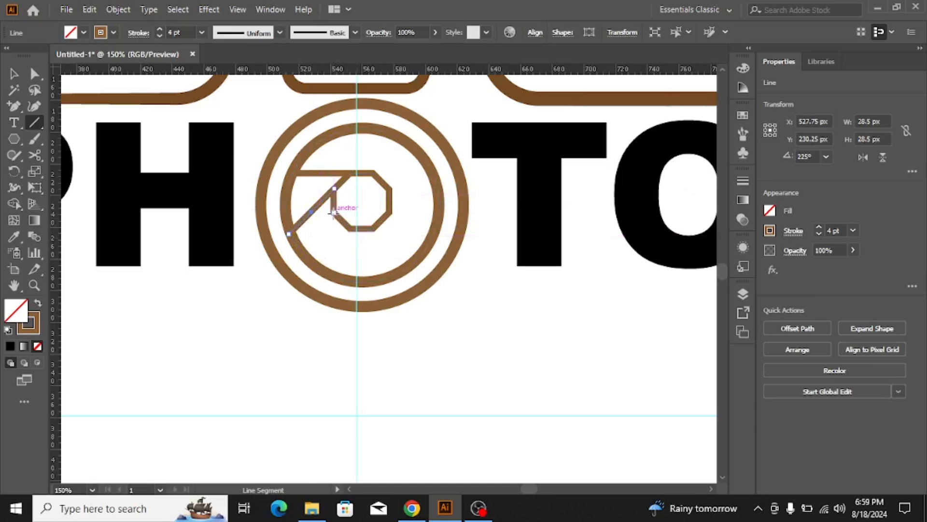
{"action": "left_click_drag", "start_coordinate": [333, 212], "coordinate": [335, 278]}
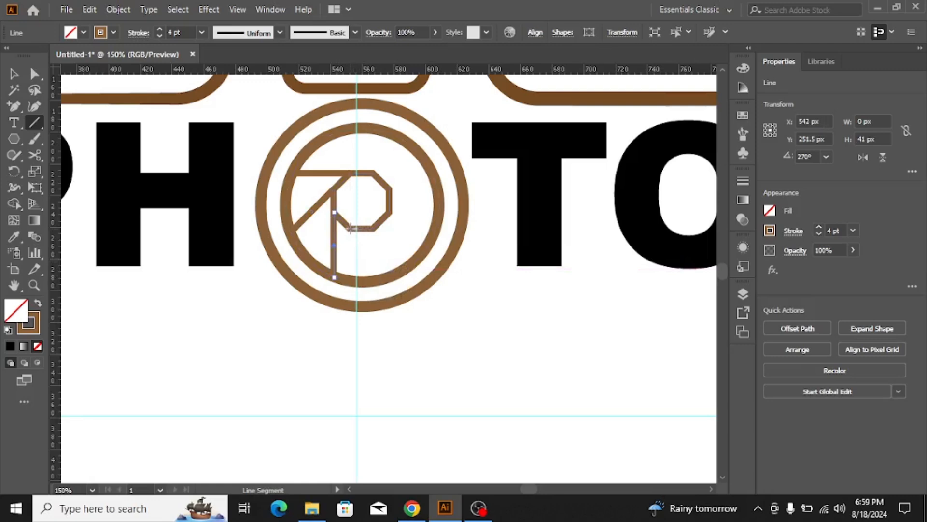
{"action": "left_click_drag", "start_coordinate": [352, 229], "coordinate": [404, 266]}
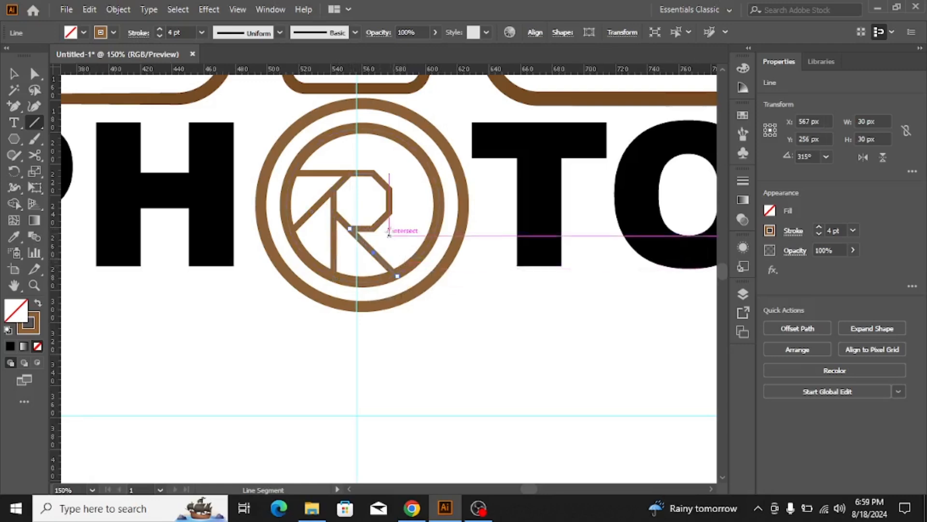
Draw the other four blade lines from the octagon's right and upper corners: about 42 px horizontal, 27.5 px diagonal, 33 px vertical, 26 px diagonal
{"action": "left_click_drag", "start_coordinate": [373, 226], "coordinate": [440, 229]}
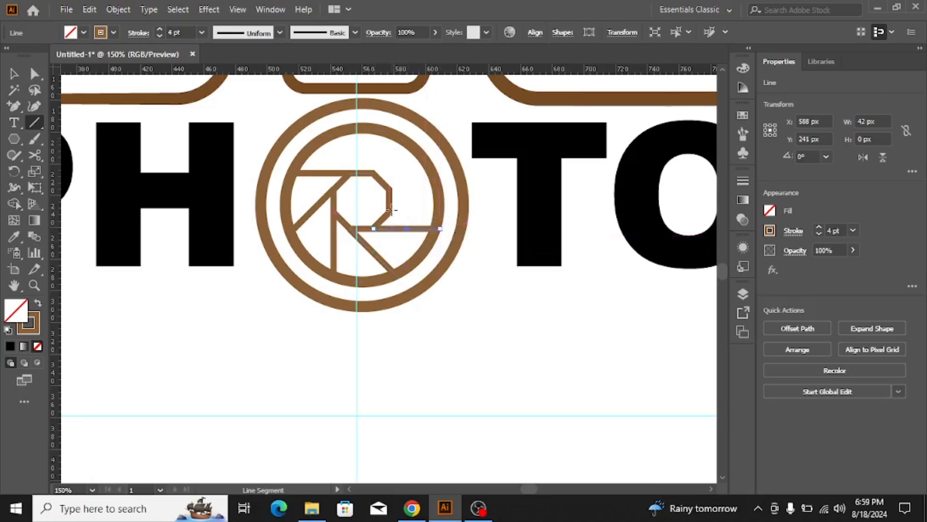
{"action": "left_click_drag", "start_coordinate": [387, 208], "coordinate": [430, 167]}
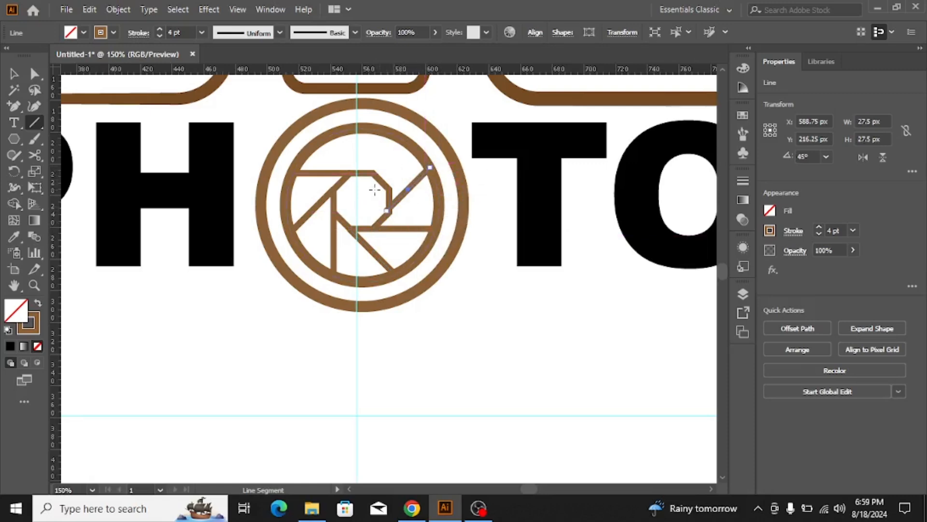
{"action": "left_click_drag", "start_coordinate": [387, 188], "coordinate": [397, 137]}
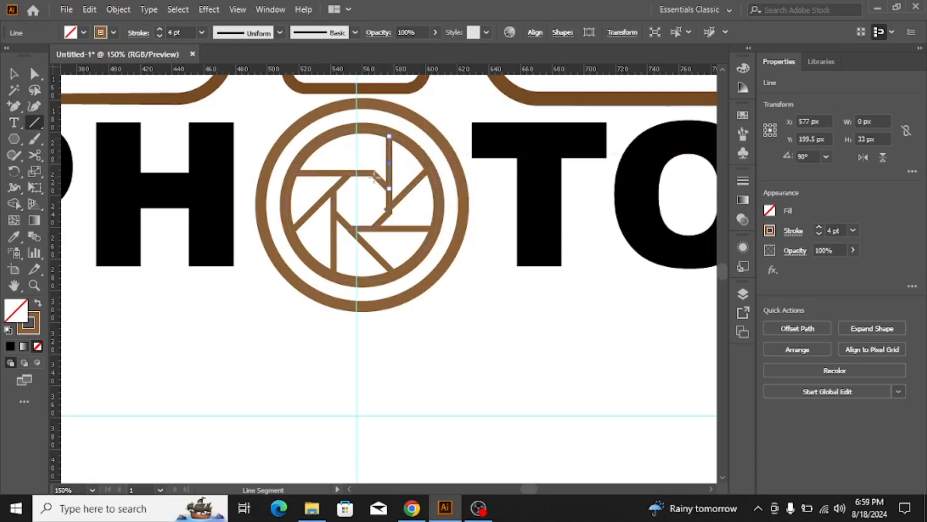
{"action": "left_click_drag", "start_coordinate": [373, 174], "coordinate": [332, 131]}
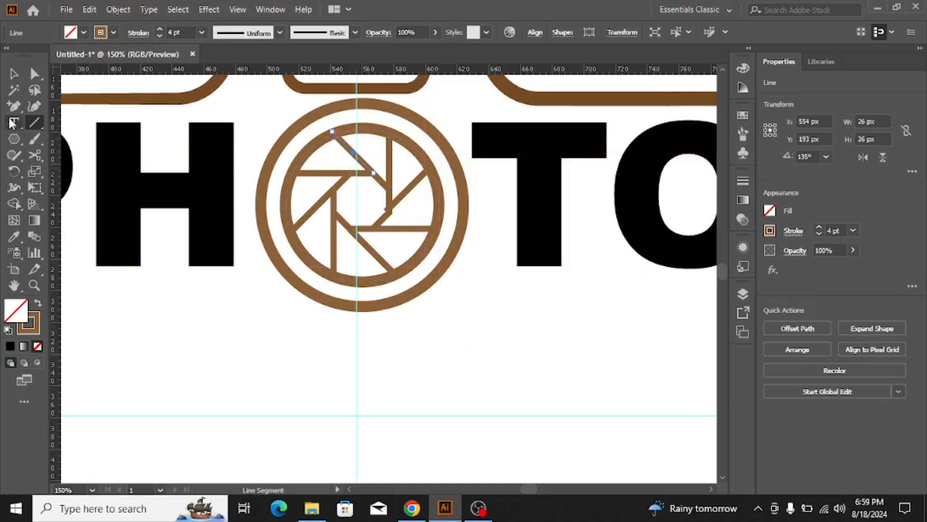
{"action": "left_click", "coordinate": [13, 73]}
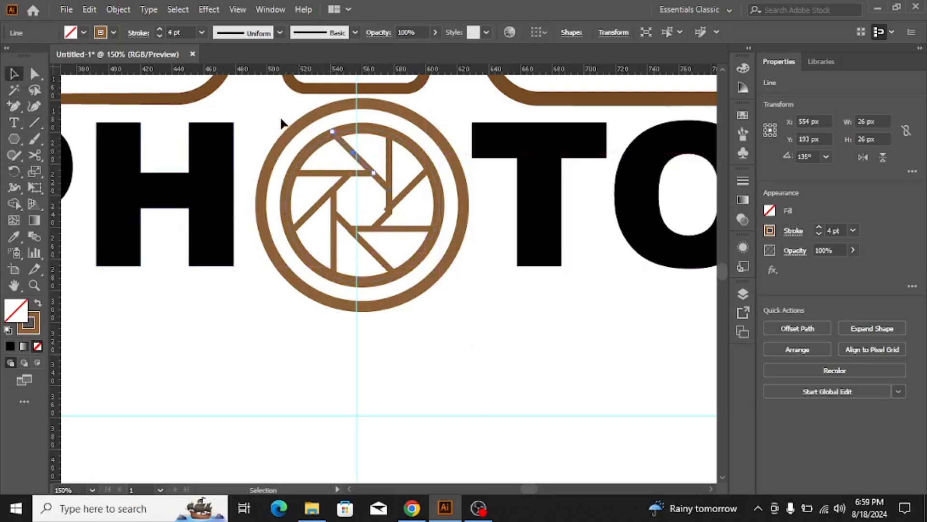
{"action": "left_click", "coordinate": [289, 336]}
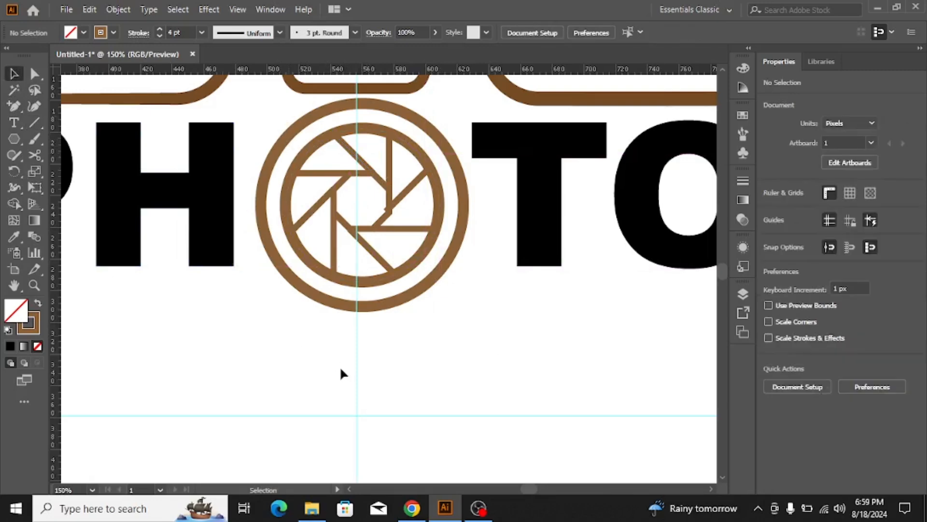
Delete the vertical guide through the lens and the horizontal guide below the lettering
{"action": "left_click_drag", "start_coordinate": [388, 371], "coordinate": [390, 374]}
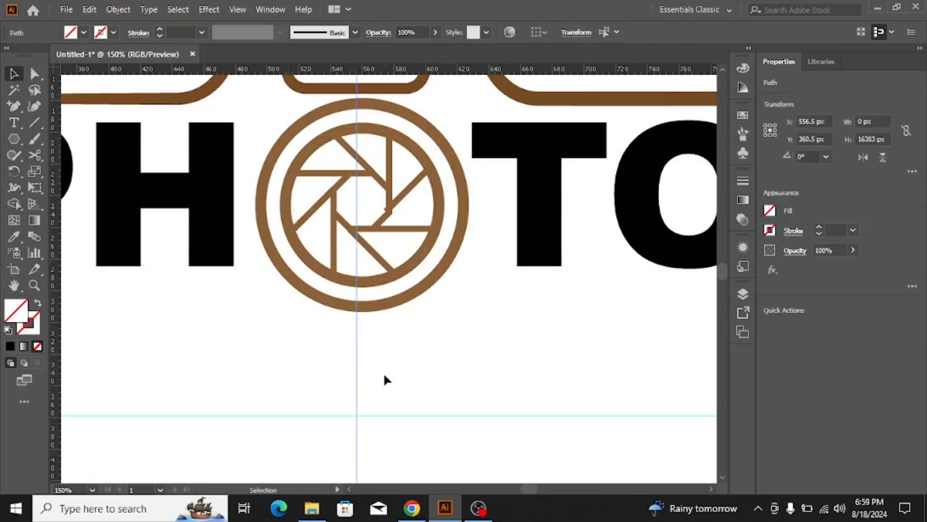
{"action": "left_click", "coordinate": [385, 381]}
{"action": "left_click", "coordinate": [452, 415]}
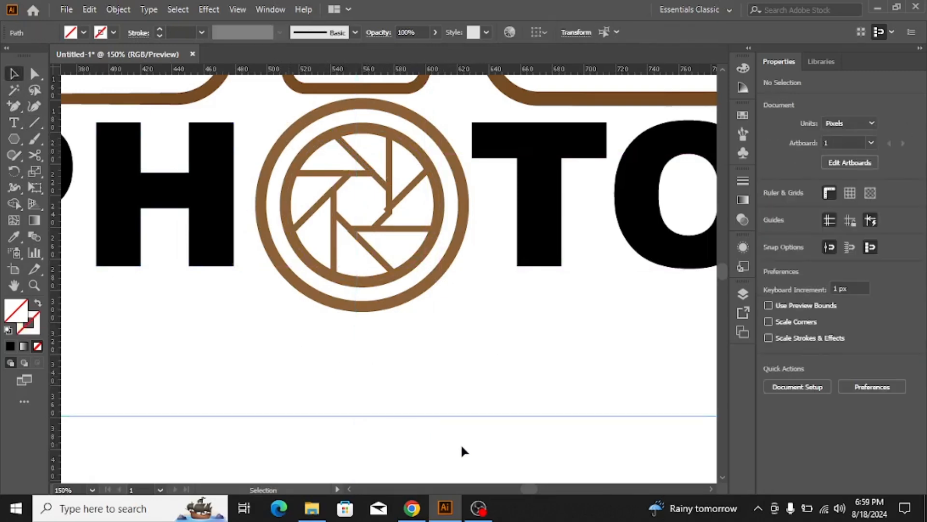
{"action": "left_click", "coordinate": [461, 444]}
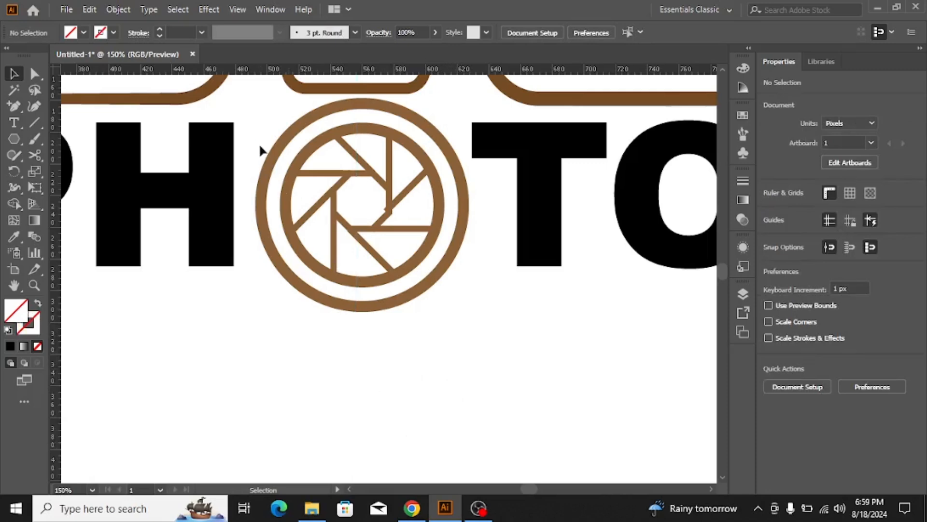
Expand both circles, the octagon and all blade lines of the lens into filled shapes
{"action": "left_click_drag", "start_coordinate": [259, 129], "coordinate": [455, 306]}
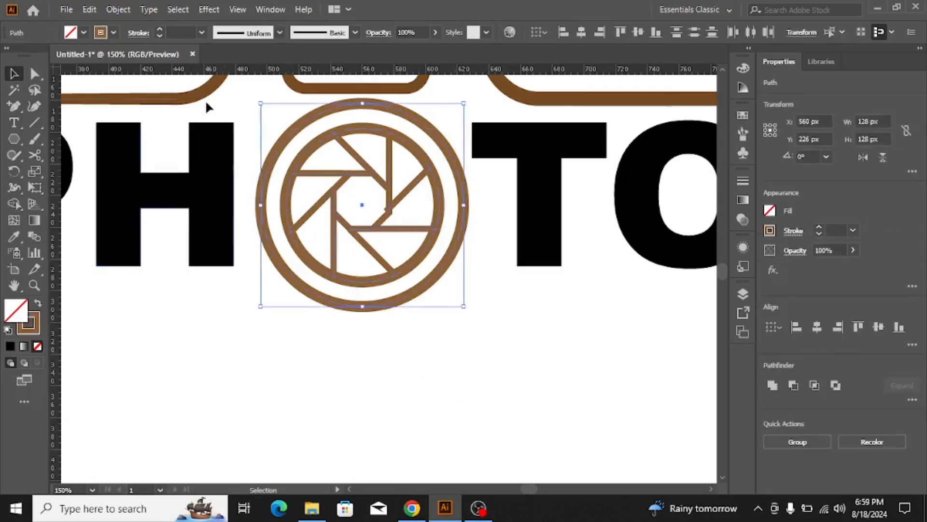
{"action": "left_click", "coordinate": [116, 9]}
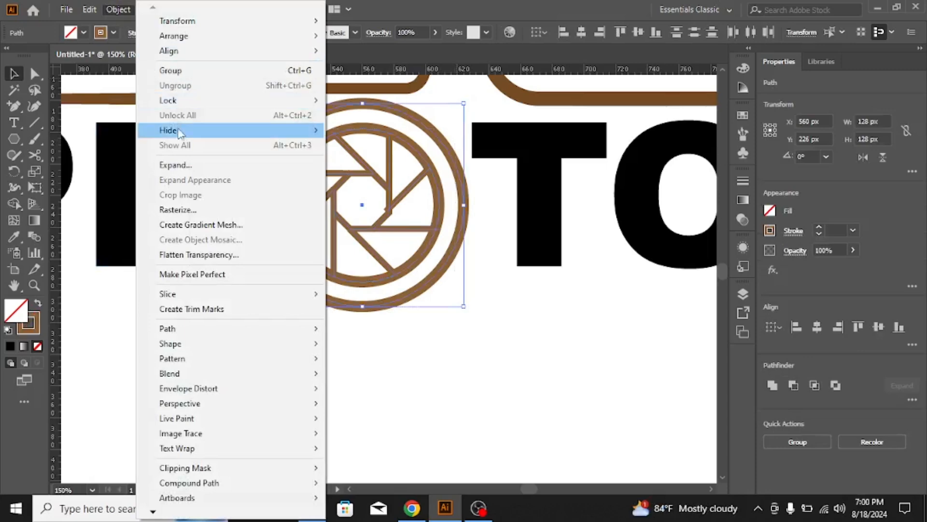
{"action": "left_click", "coordinate": [183, 166]}
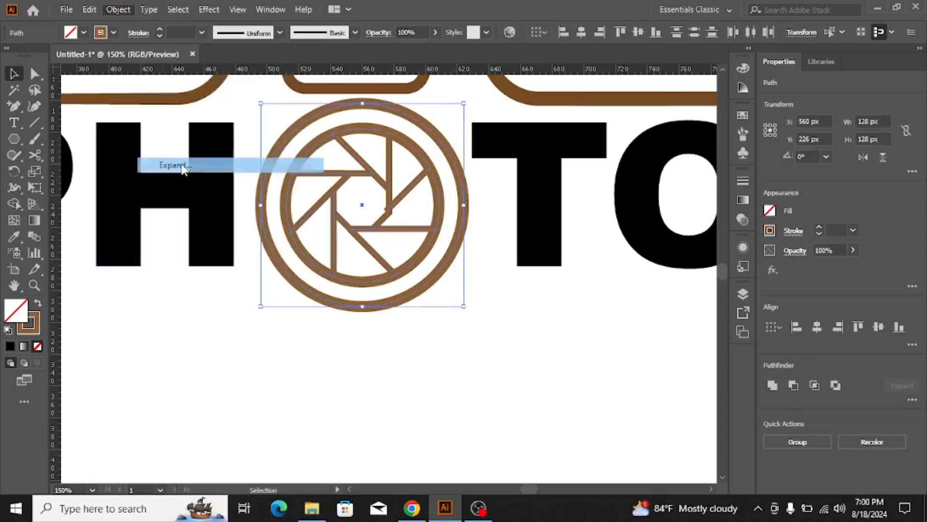
{"action": "left_click", "coordinate": [430, 327]}
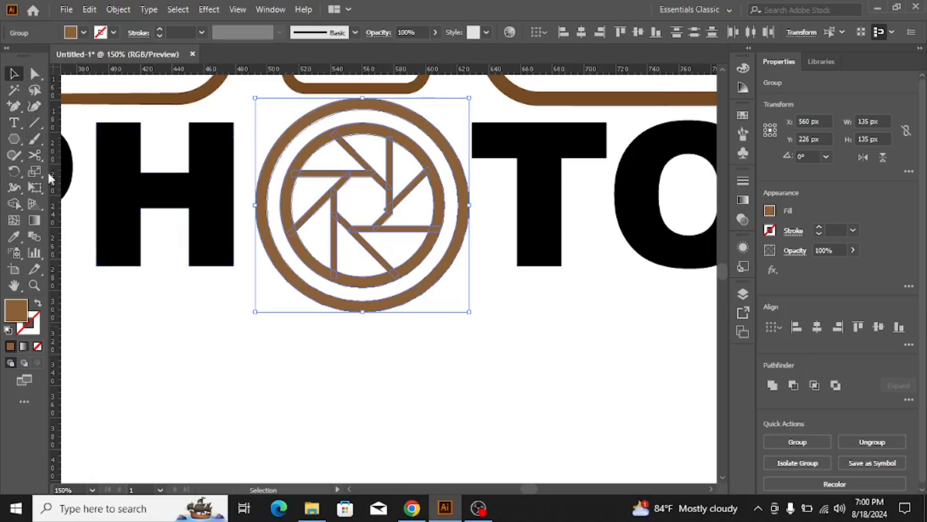
Fill the eight aperture-blade sections between the octagon and the inner ring with black using the Shape Builder
{"action": "left_click", "coordinate": [14, 205]}
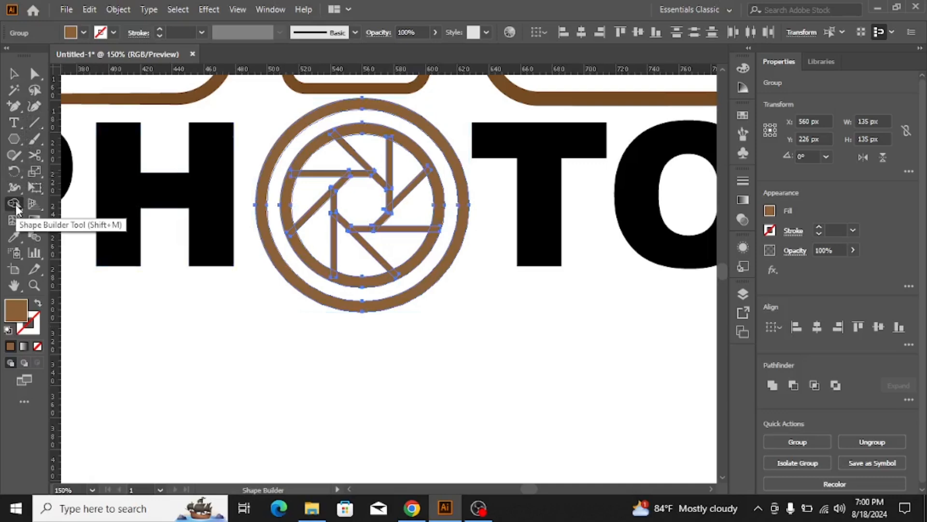
{"action": "left_click", "coordinate": [83, 33]}
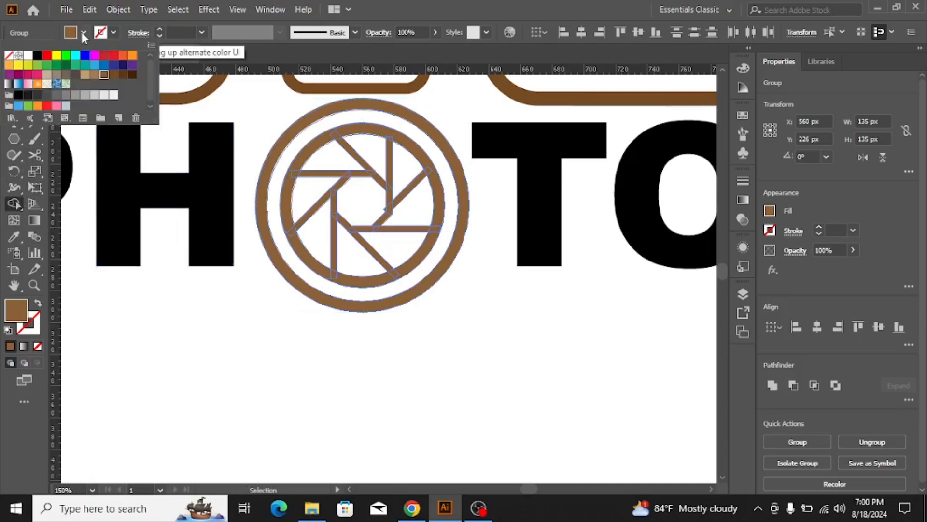
{"action": "left_click", "coordinate": [37, 56]}
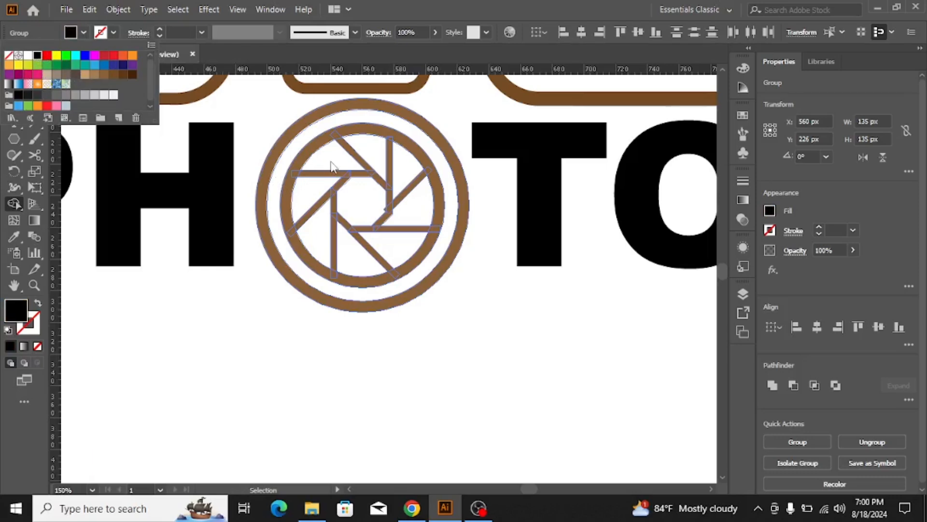
{"action": "left_click", "coordinate": [85, 32]}
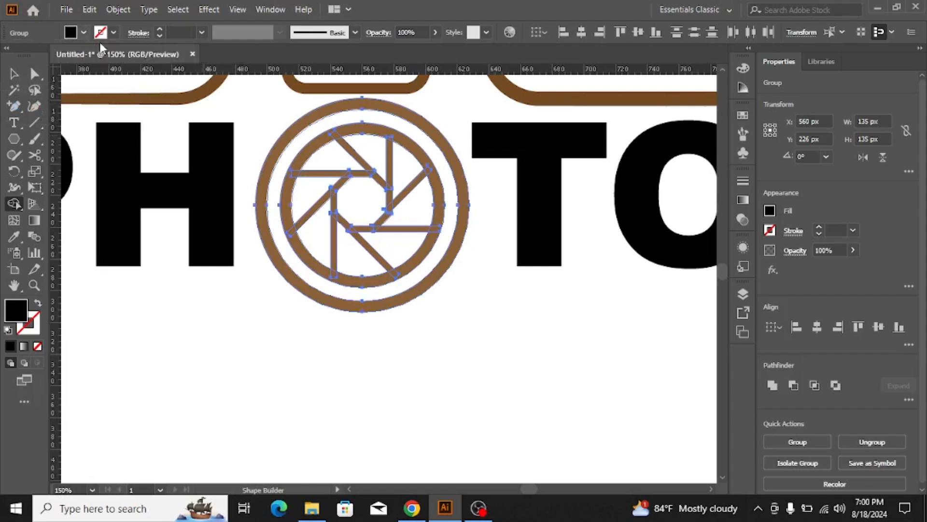
{"action": "left_click", "coordinate": [328, 164]}
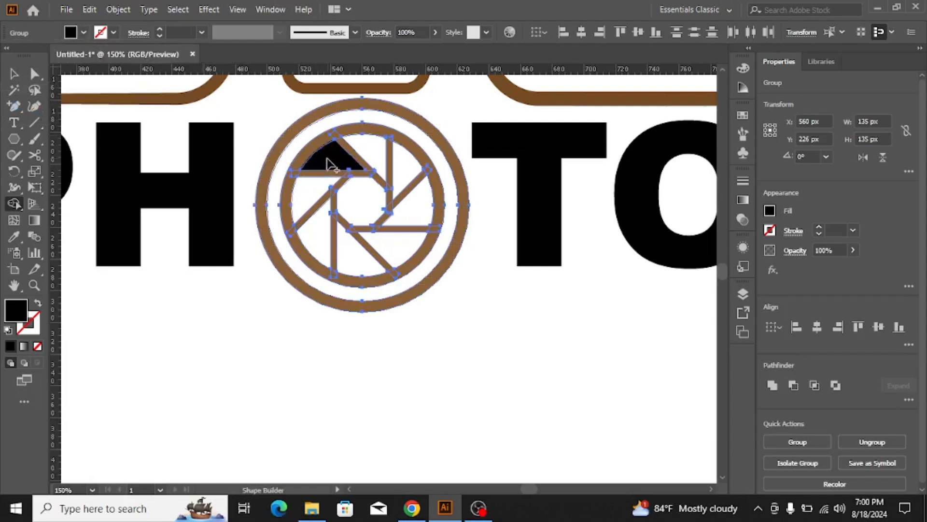
{"action": "left_click", "coordinate": [372, 147]}
{"action": "left_click", "coordinate": [400, 166]}
{"action": "left_click", "coordinate": [406, 199]}
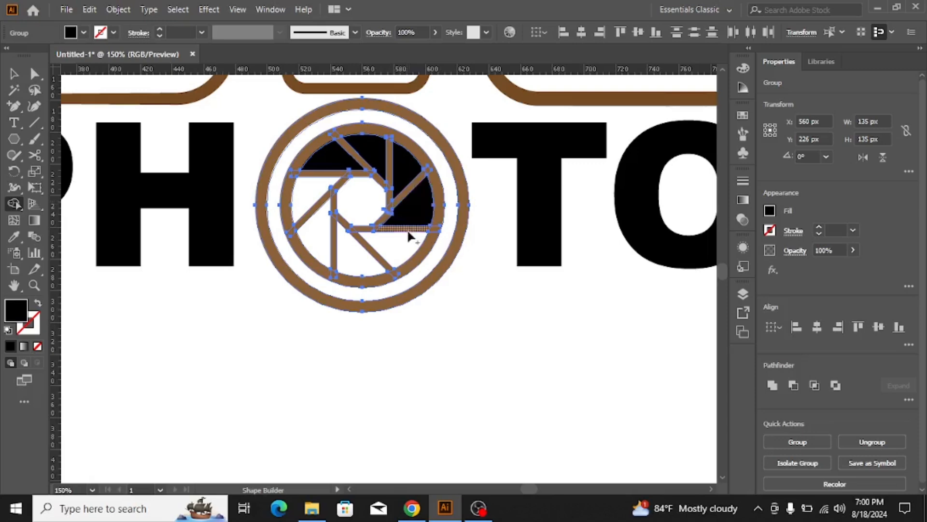
{"action": "left_click", "coordinate": [398, 239]}
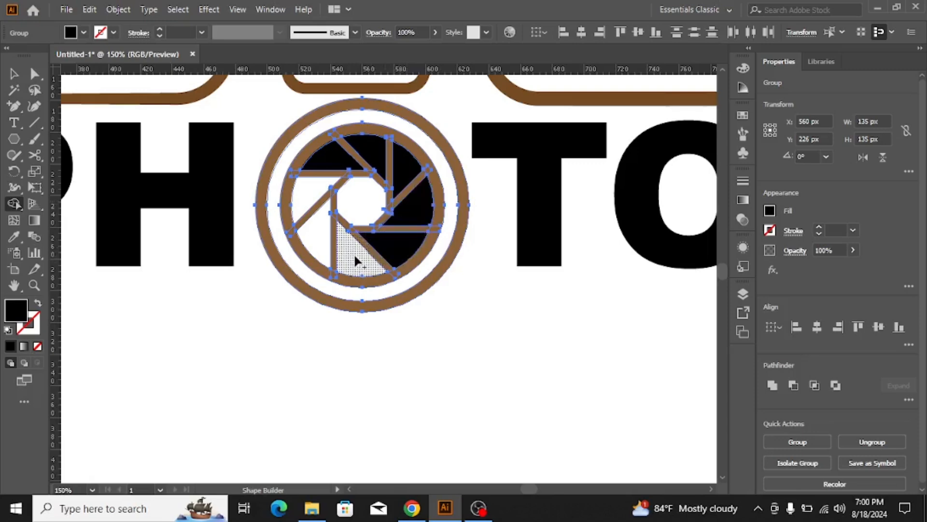
{"action": "left_click", "coordinate": [354, 256]}
{"action": "left_click", "coordinate": [314, 232]}
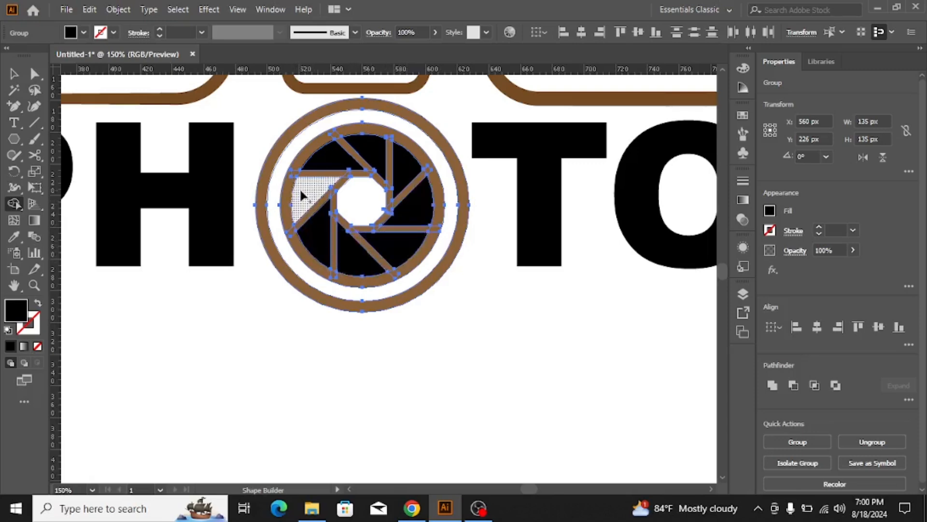
{"action": "left_click", "coordinate": [302, 193]}
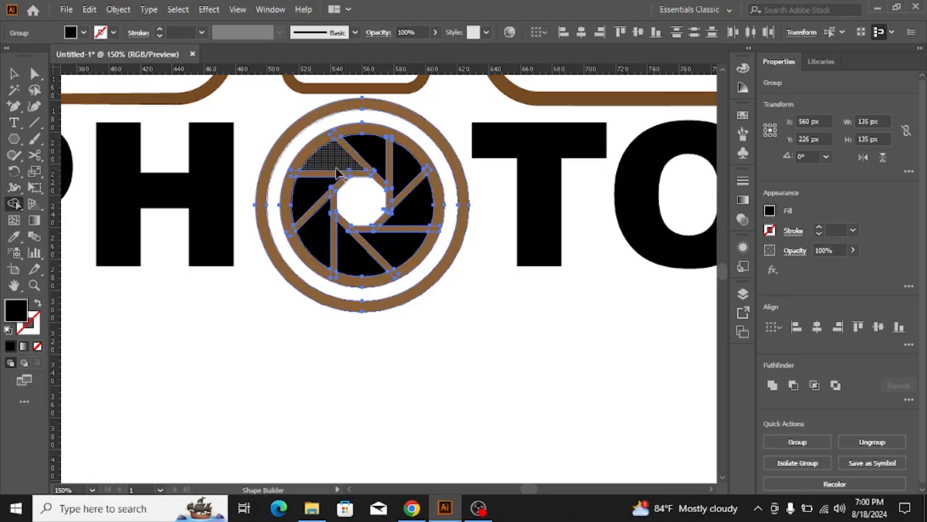
Switch the fill to white and recolour the upper-left diagonal blade divider with the Shape Builder
{"action": "key", "text": "ctrl"}
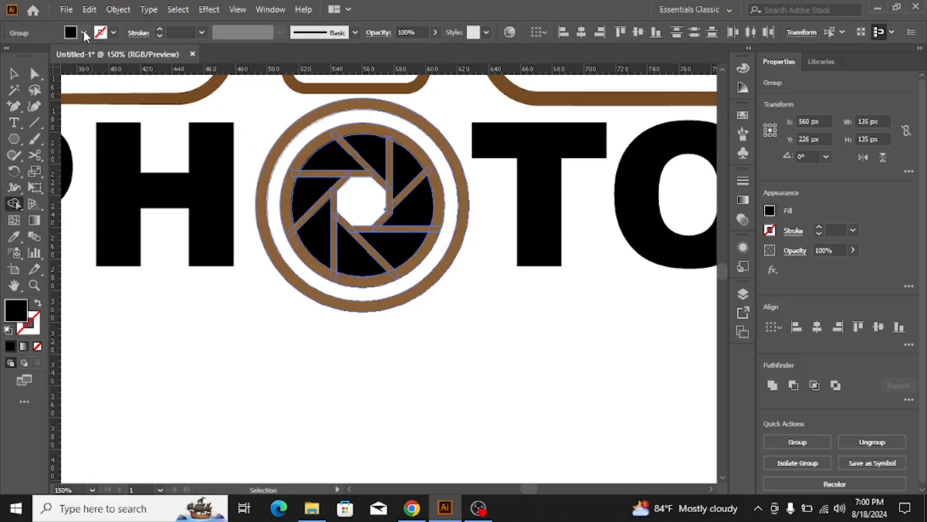
{"action": "left_click", "coordinate": [84, 33]}
{"action": "left_click", "coordinate": [28, 56]}
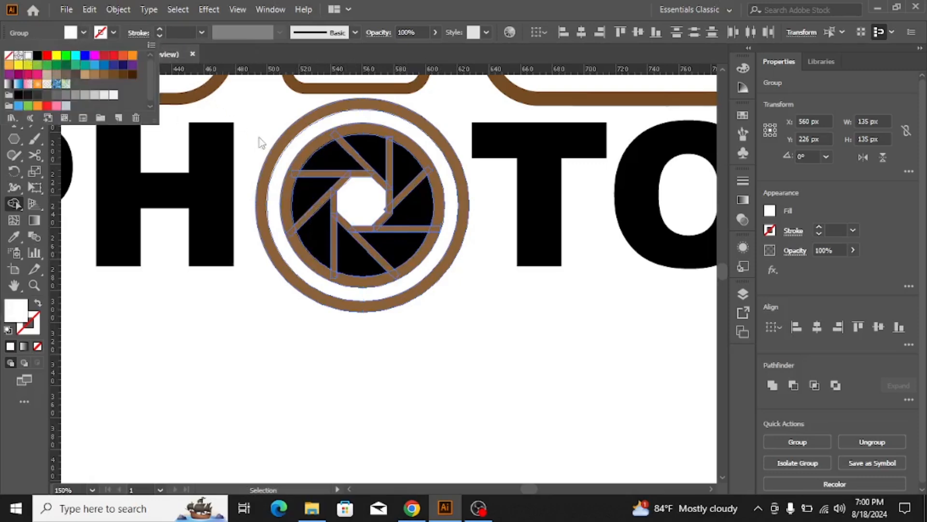
{"action": "left_click", "coordinate": [343, 143]}
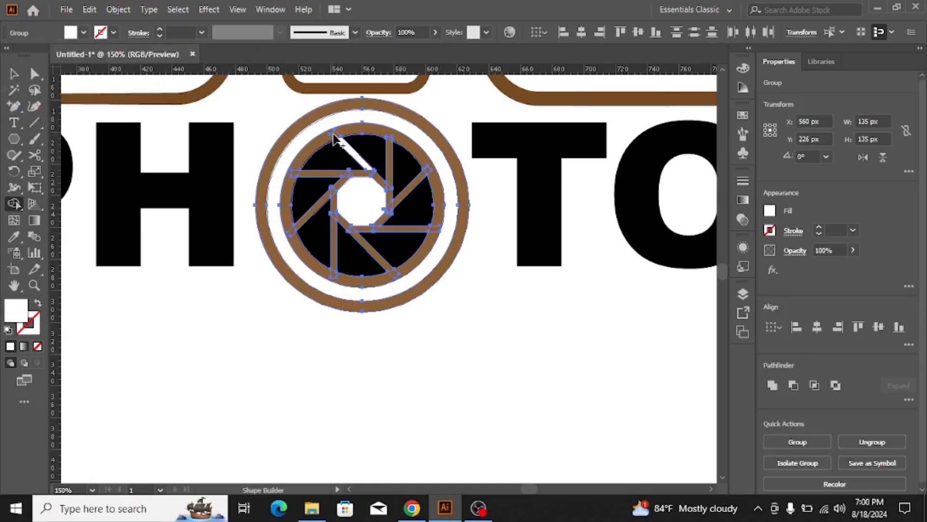
Merge the inner ring, the octagon, and the right-hand and lower blade dividers into white areas with the Shape Builder
{"action": "left_click", "coordinate": [333, 137], "text": "alt"}
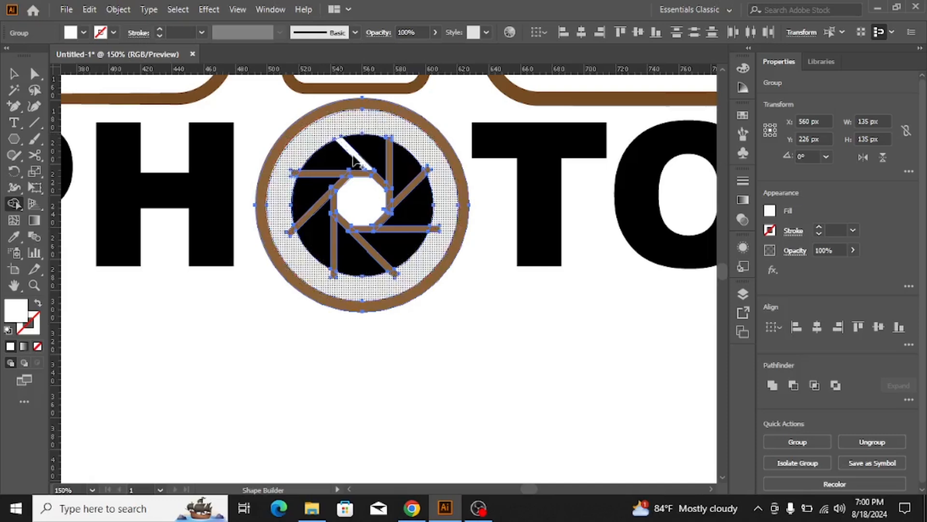
{"action": "left_click", "coordinate": [384, 184], "text": "alt"}
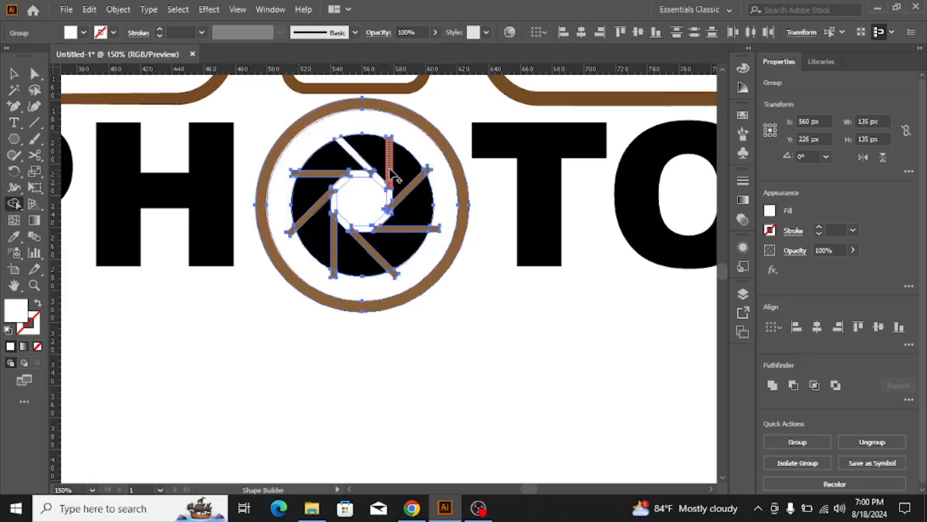
{"action": "left_click", "coordinate": [389, 161], "text": "alt"}
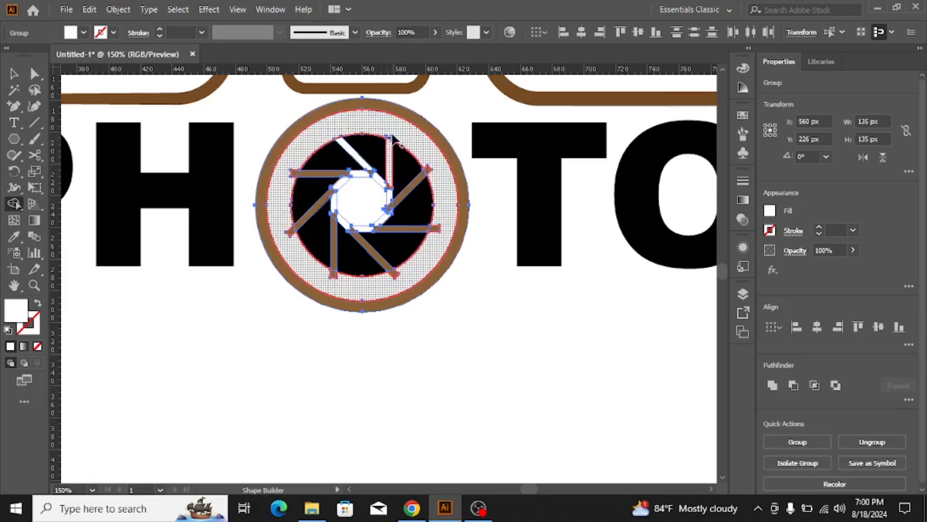
{"action": "left_click", "coordinate": [417, 184], "text": "alt"}
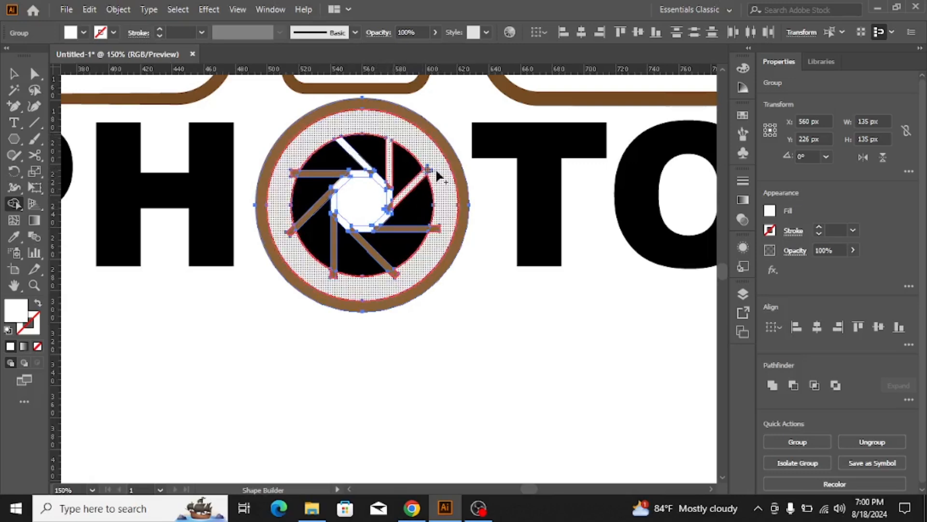
{"action": "left_click", "coordinate": [391, 209]}
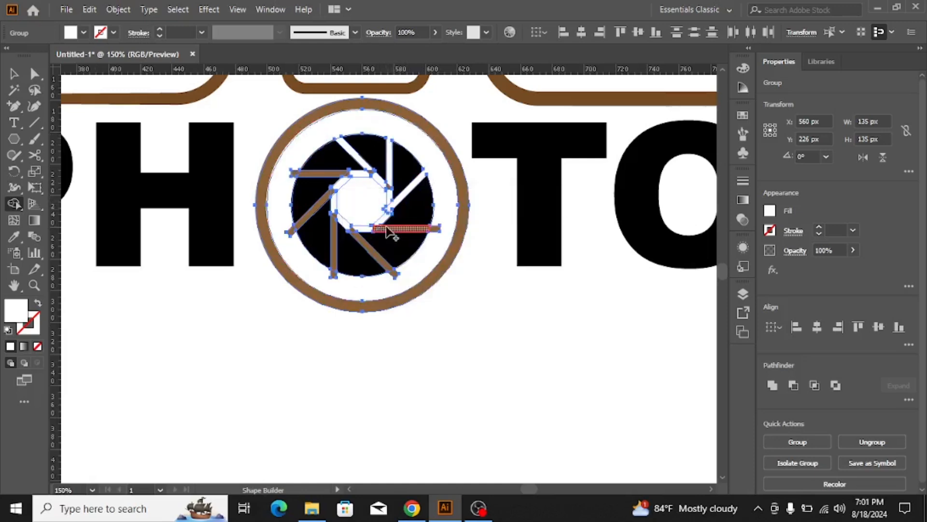
{"action": "left_click", "coordinate": [438, 230]}
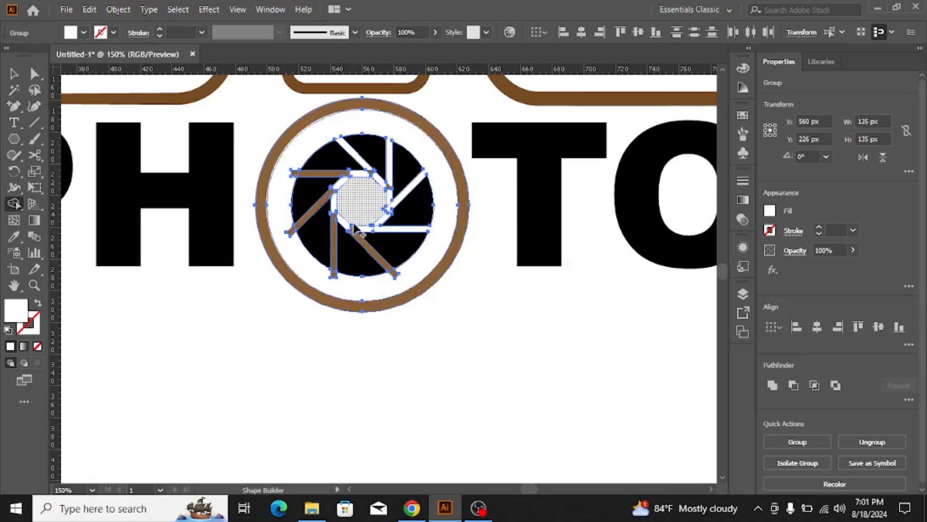
{"action": "left_click_drag", "start_coordinate": [351, 231], "coordinate": [401, 277]}
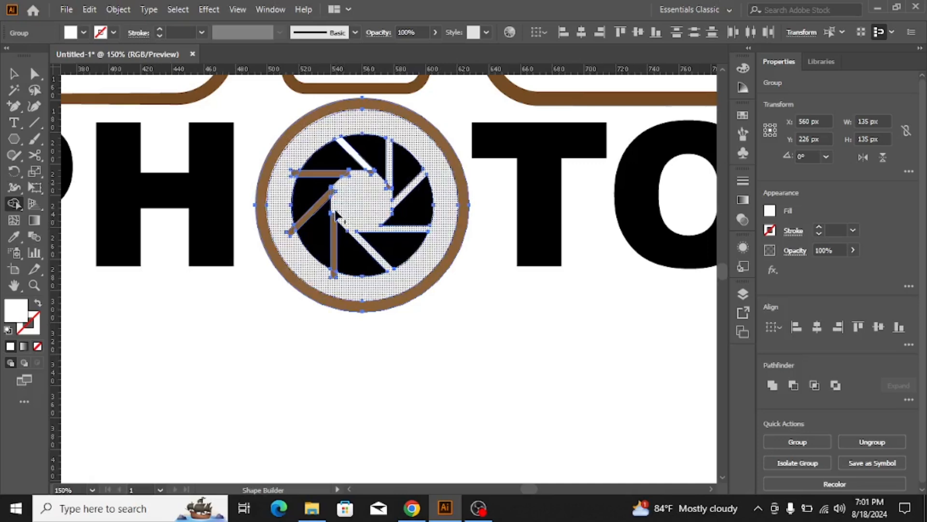
Merge the lower-left vertical blade divider into the white area, undoing any merge that takes in a black blade
{"action": "left_click_drag", "start_coordinate": [344, 225], "coordinate": [333, 237]}
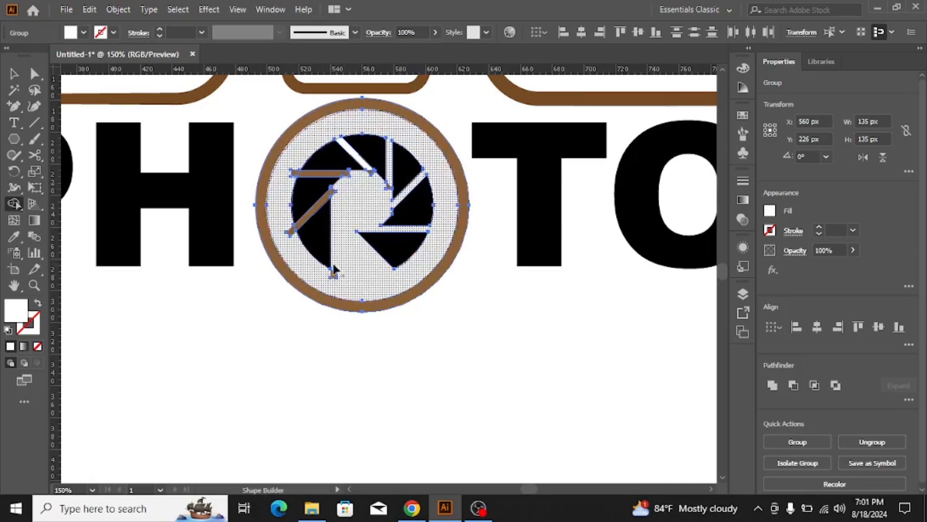
{"action": "key", "text": "ctrl"}
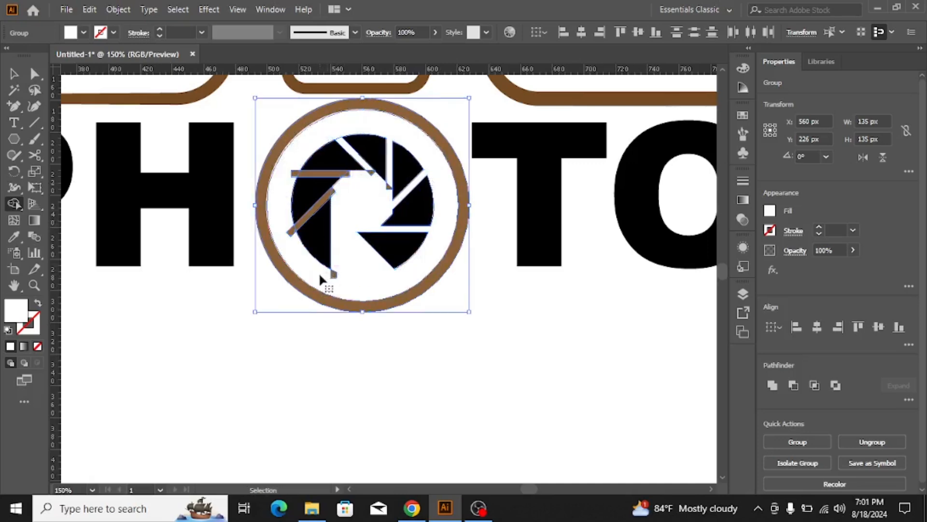
{"action": "key", "text": "ctrl+z"}
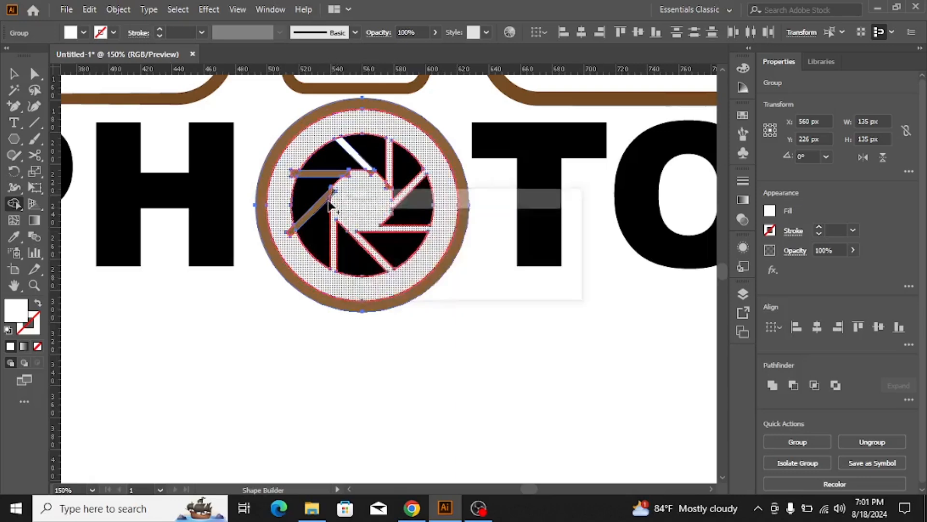
{"action": "left_click_drag", "start_coordinate": [328, 207], "coordinate": [333, 200]}
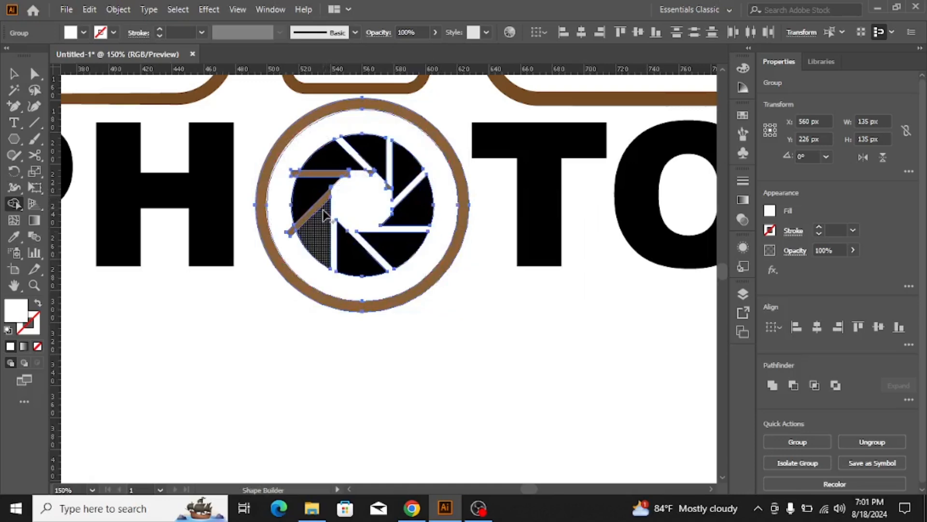
{"action": "key", "text": "ctrl+z"}
Merge the left diagonal and left horizontal blade dividers, including the leftover outer stub, into the white area
{"action": "mouse_move", "coordinate": [323, 208]}
{"action": "left_mouse_down"}
{"action": "mouse_move", "coordinate": [303, 236]}
{"action": "mouse_move", "coordinate": [284, 234]}
{"action": "left_mouse_up"}
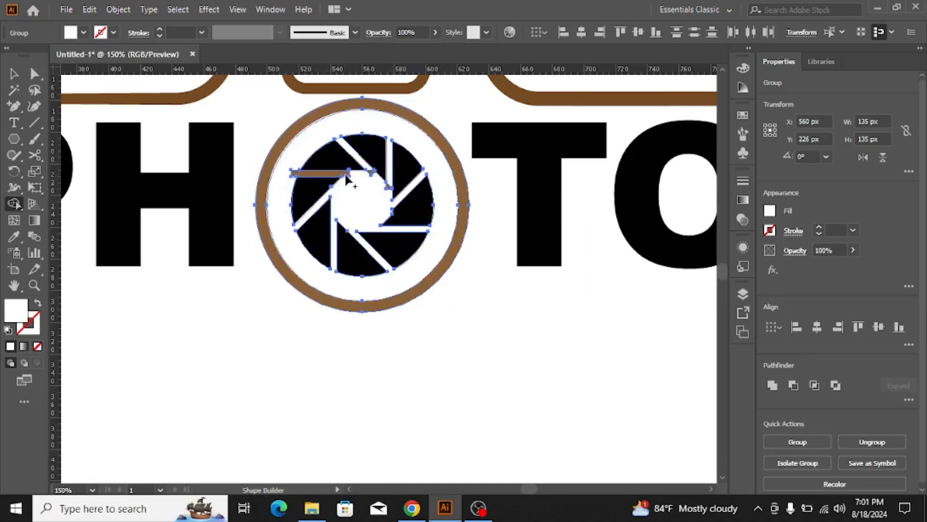
{"action": "left_click_drag", "start_coordinate": [361, 180], "coordinate": [309, 178]}
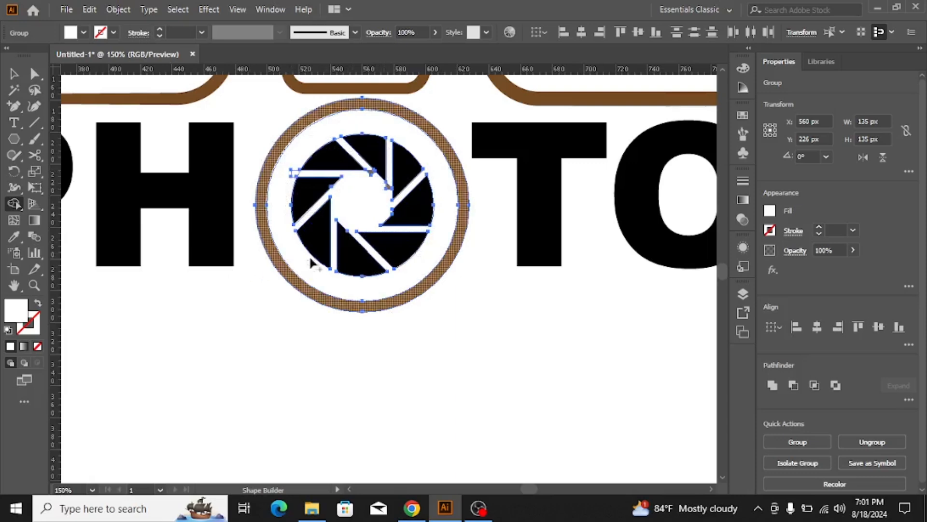
{"action": "left_click", "coordinate": [299, 171]}
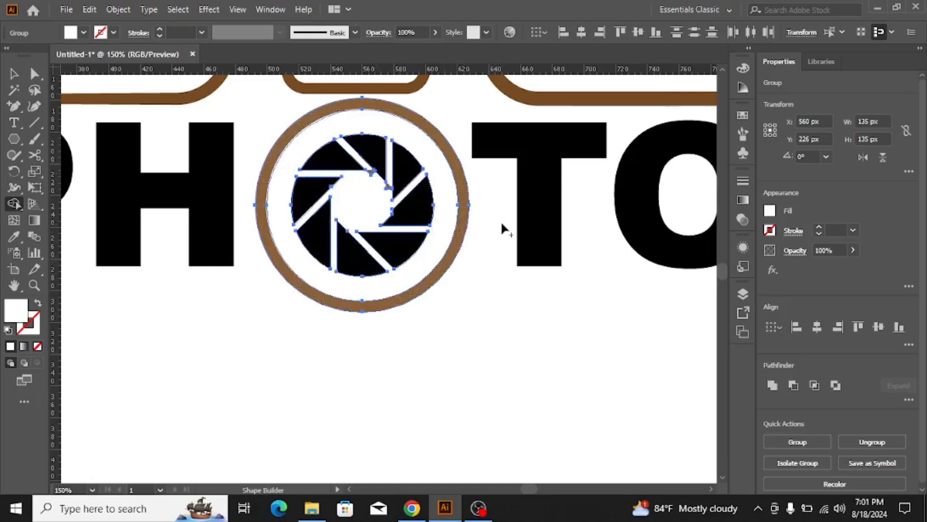
Nudge the PHOTO lettering and the lens together a few pixels down, away from the camera's upper edge
{"action": "left_click", "coordinate": [13, 73]}
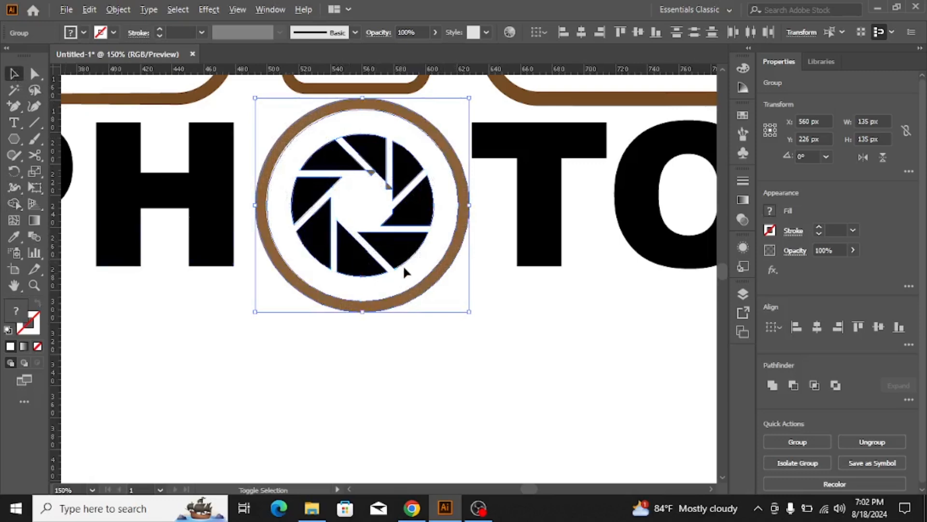
{"action": "scroll", "coordinate": [403, 265], "scroll_direction": "down", "scroll_amount": 5}
{"action": "scroll", "coordinate": [397, 269], "scroll_direction": "up", "scroll_amount": 1}
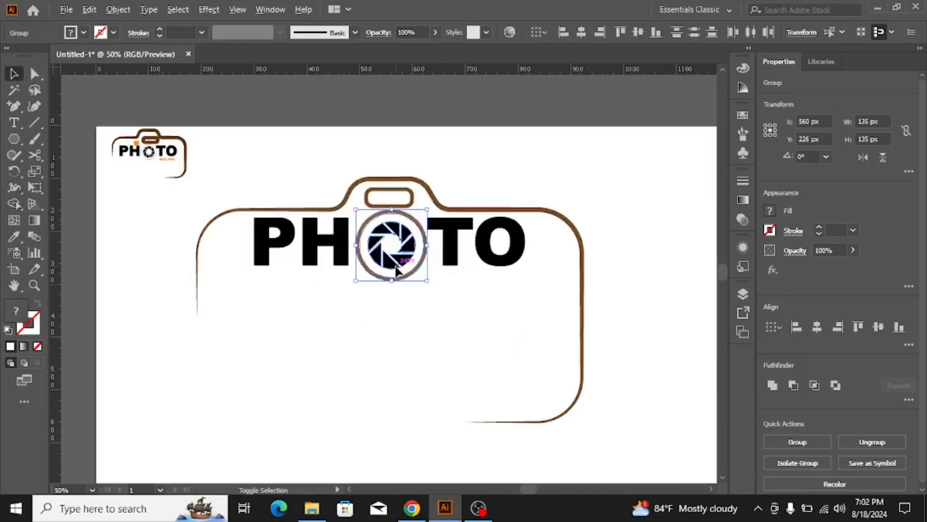
{"action": "left_click", "coordinate": [425, 346]}
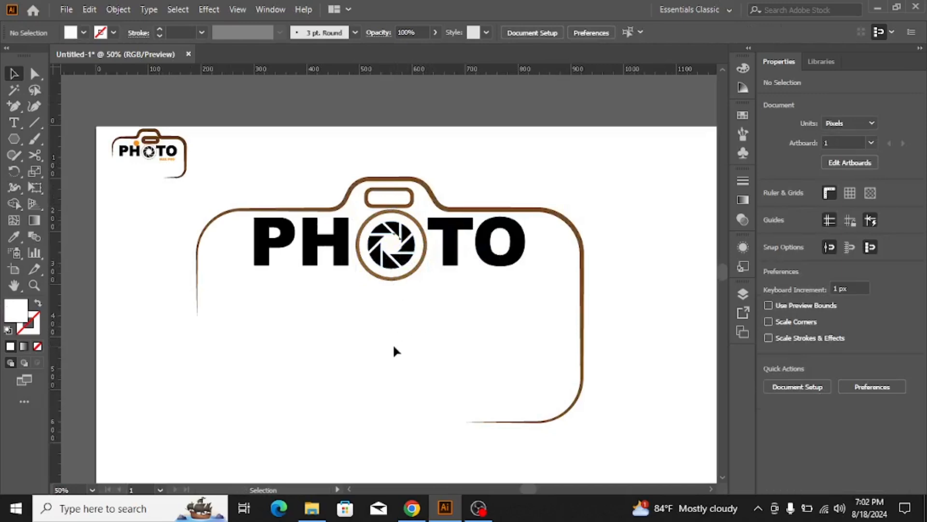
{"action": "left_click_drag", "start_coordinate": [241, 244], "coordinate": [543, 268]}
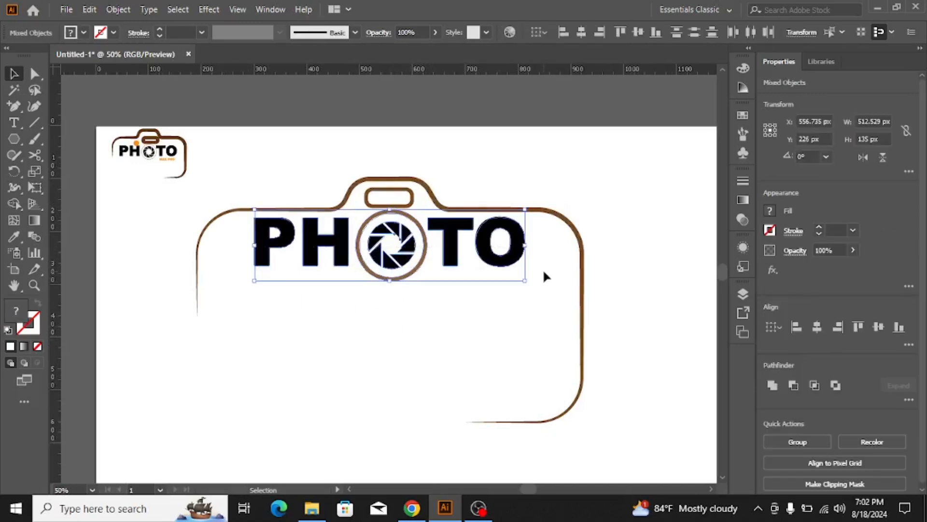
{"action": "key", "text": "Down"}
{"action": "key", "text": "Down"}
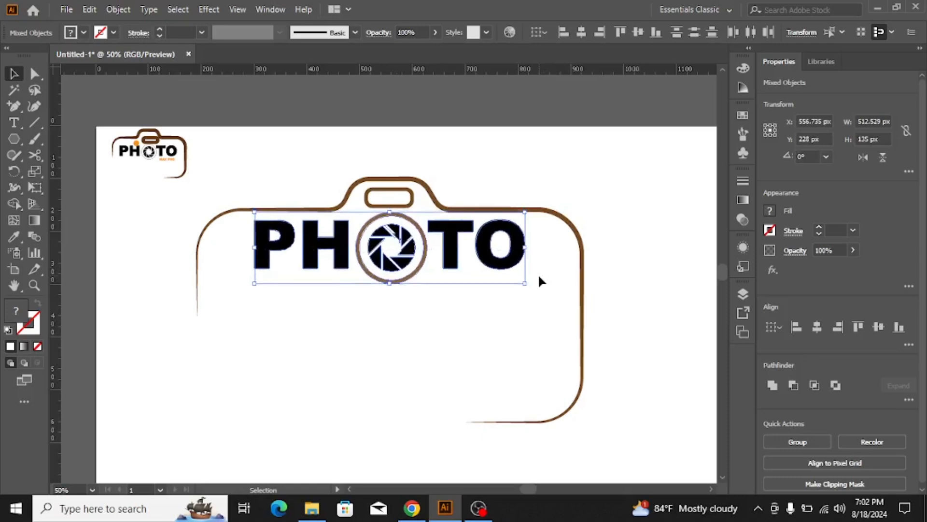
{"action": "left_click", "coordinate": [471, 341]}
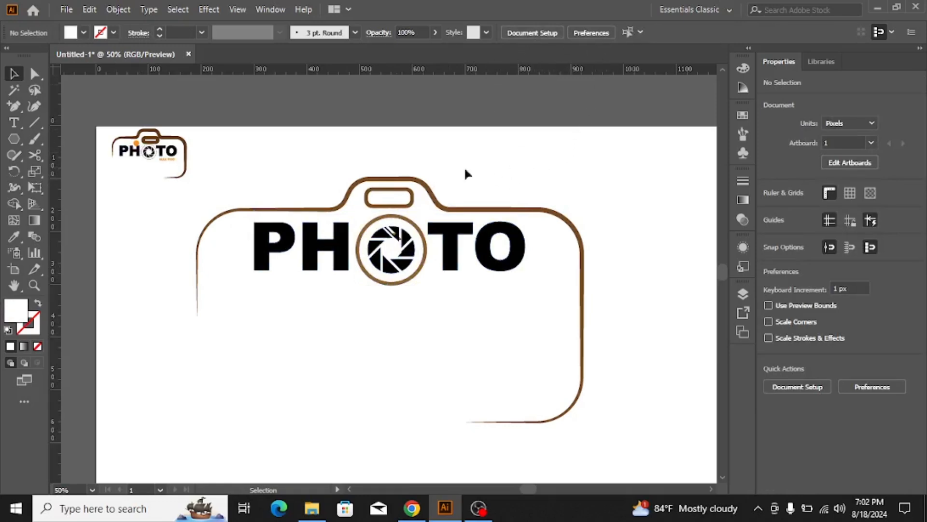
Add a text line in Arial Black above the camera's upper-right shoulder and replace its placeholder with MAX PRO
{"action": "left_click", "coordinate": [15, 123]}
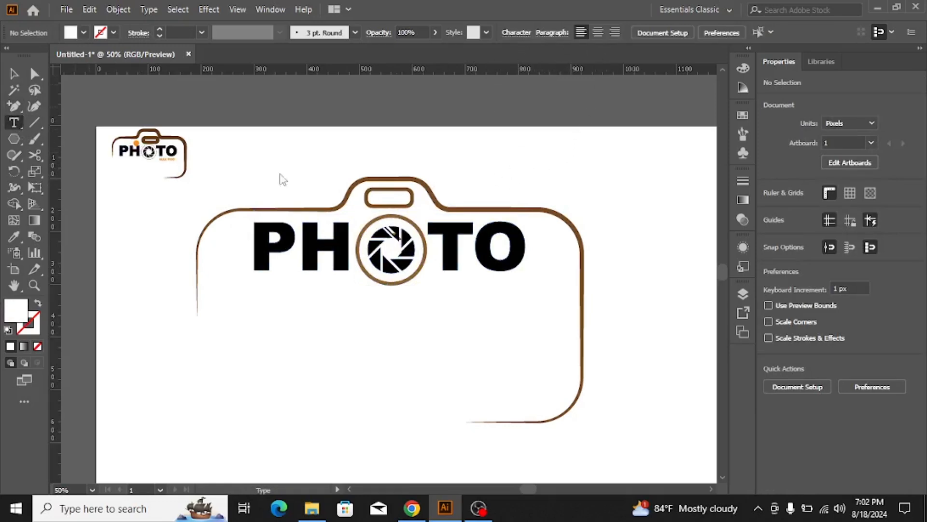
{"action": "left_click", "coordinate": [549, 171]}
{"action": "key", "text": "Escape"}
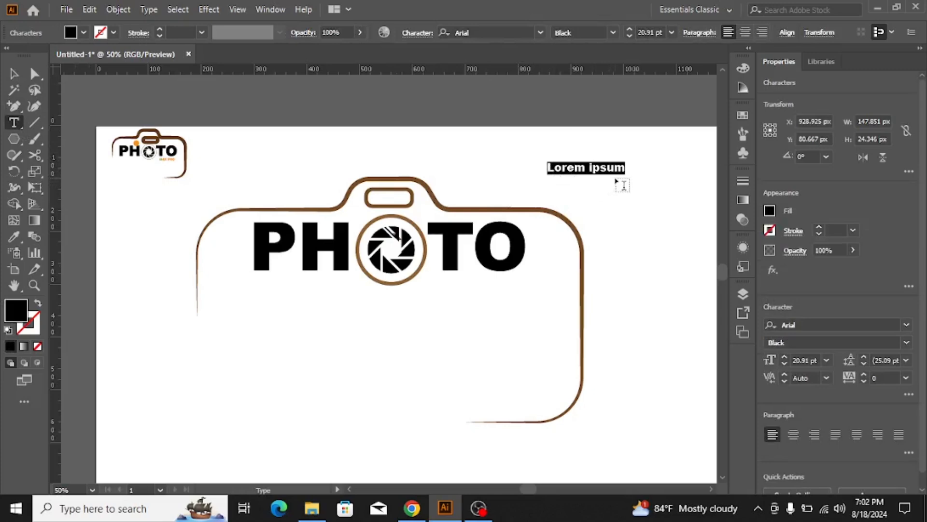
{"action": "left_click", "coordinate": [14, 74]}
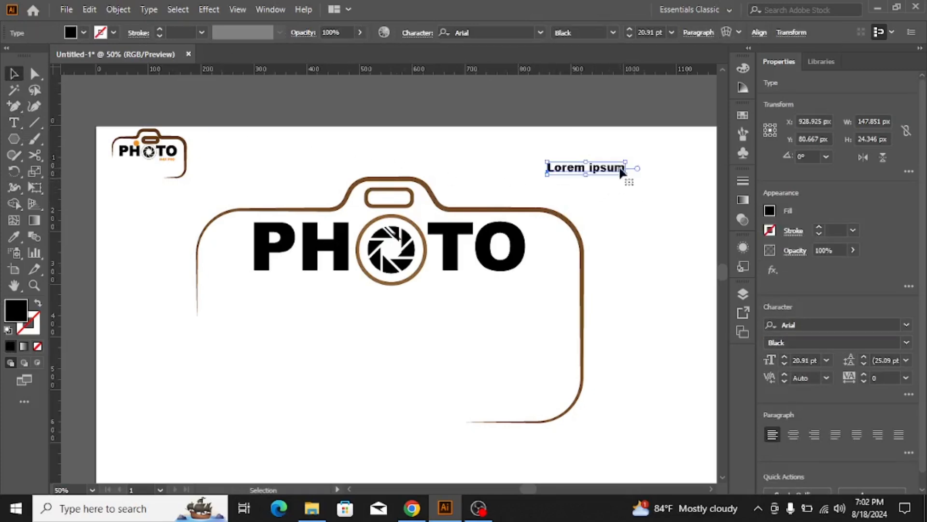
{"action": "key", "text": "t"}
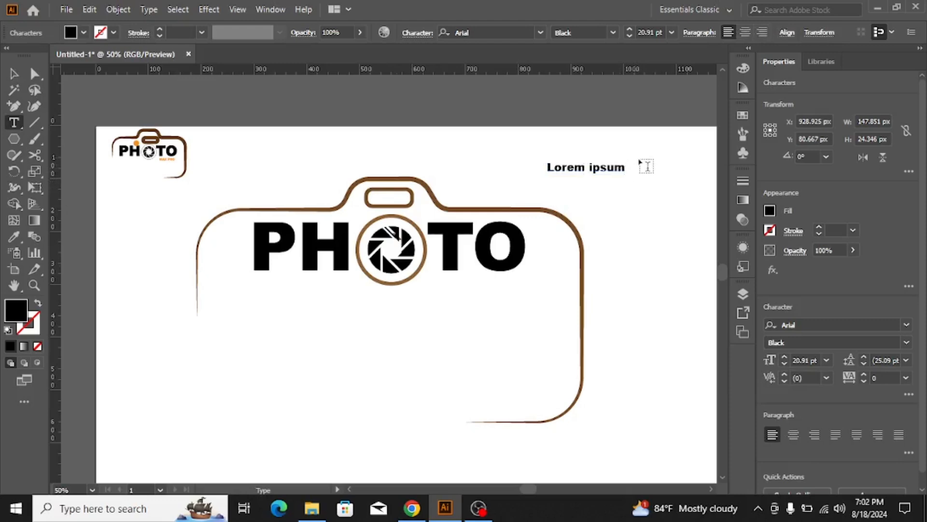
{"action": "key", "text": "BackSpace"}
{"action": "key", "text": "BackSpace"}
{"action": "key", "text": "BackSpace"}
{"action": "key", "text": "BackSpace"}
{"action": "key", "text": "BackSpace"}
{"action": "key", "text": "BackSpace"}
{"action": "key", "text": "BackSpace"}
{"action": "key", "text": "BackSpace"}
{"action": "key", "text": "BackSpace"}
{"action": "key", "text": "BackSpace"}
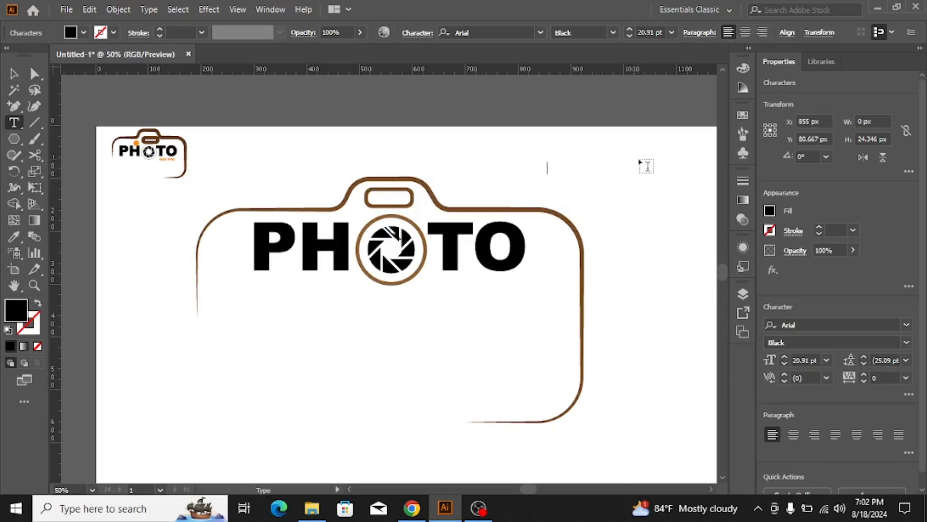
{"action": "type", "text": "MA"}
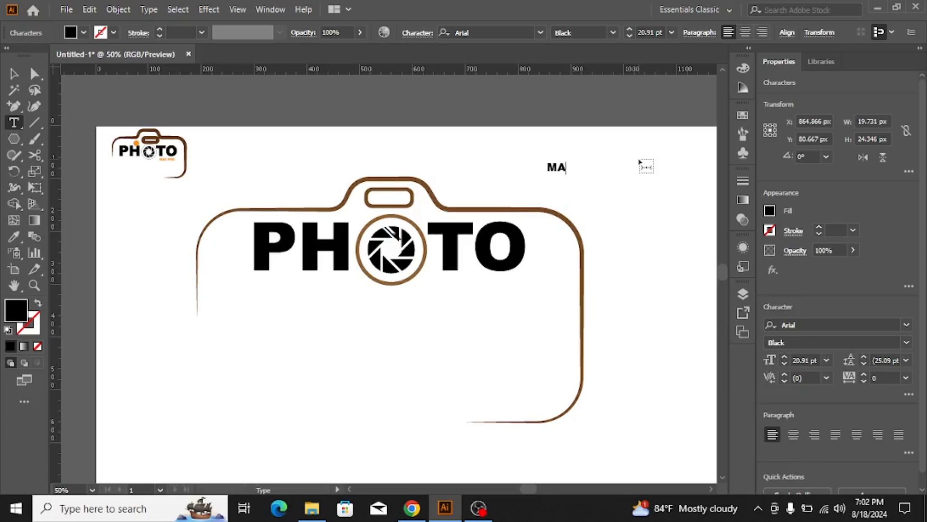
{"action": "type", "text": "X P"}
{"action": "key", "text": "BackSpace"}
{"action": "type", "text": "O"}
{"action": "key", "text": "BackSpace"}
{"action": "type", "text": "RO"}
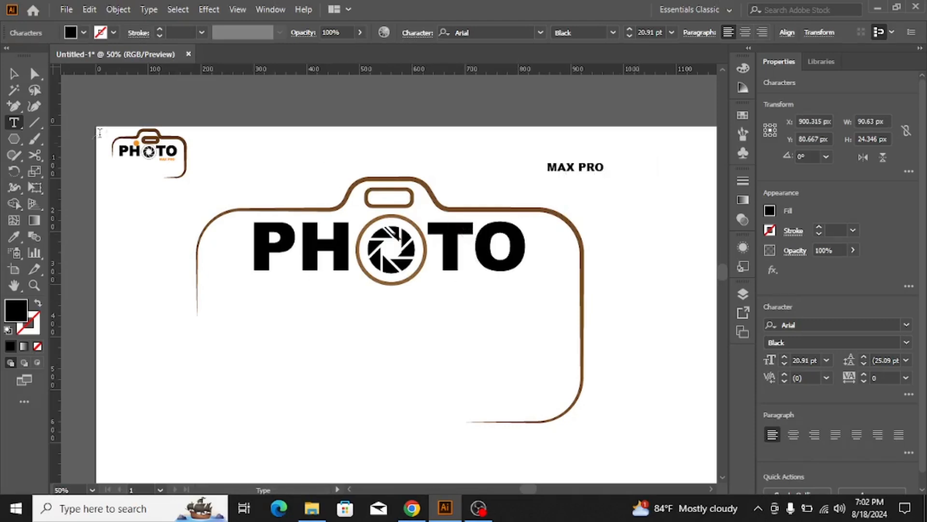
Move the MAX PRO text beneath the letters TO and scale it up to about 27.65 pt
{"action": "left_click", "coordinate": [13, 73]}
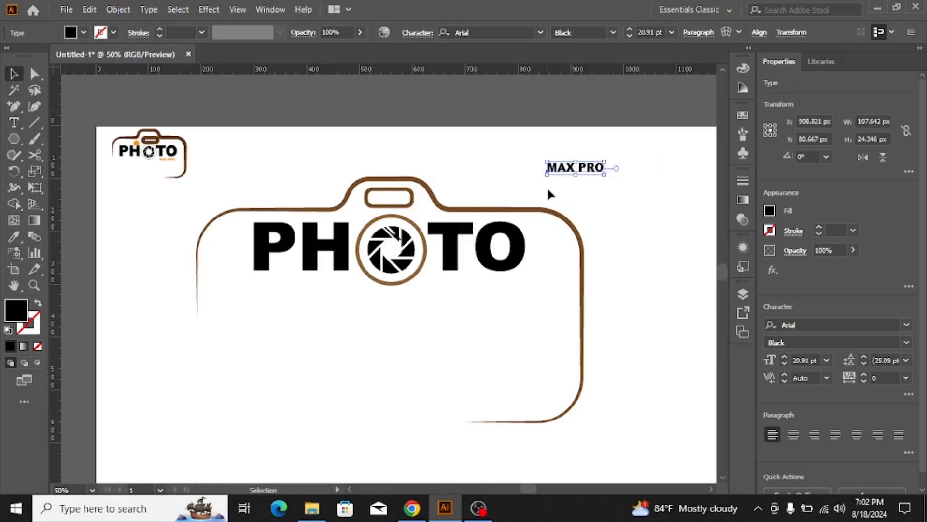
{"action": "left_click_drag", "start_coordinate": [568, 174], "coordinate": [472, 284]}
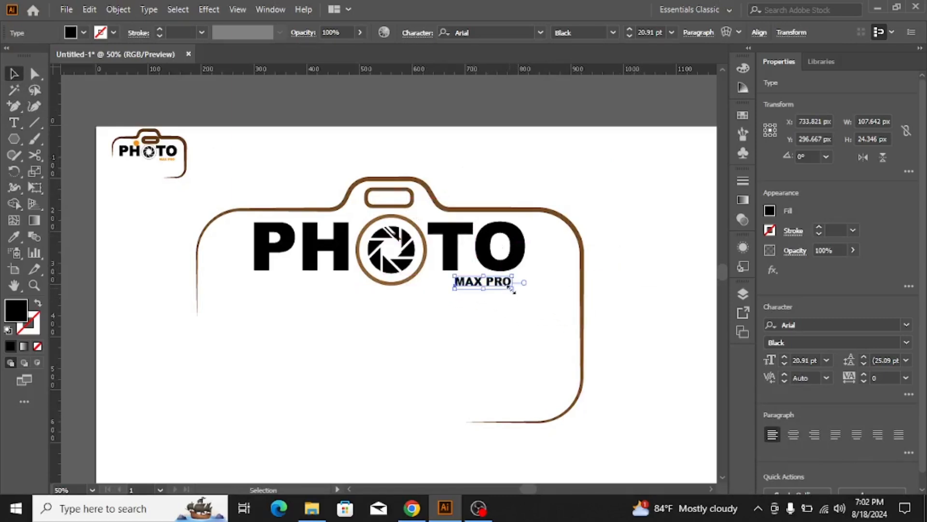
{"action": "mouse_move", "coordinate": [513, 289]}
{"action": "left_mouse_down"}
{"action": "mouse_move", "coordinate": [522, 301]}
{"action": "mouse_move", "coordinate": [502, 291]}
{"action": "left_mouse_up"}
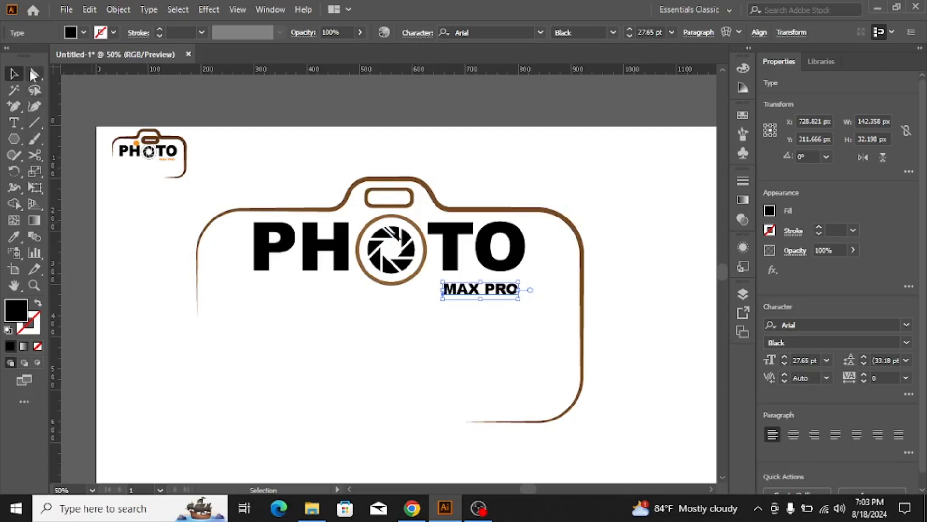
Fill the MAX PRO text with the light orange swatch
{"action": "left_click", "coordinate": [748, 115]}
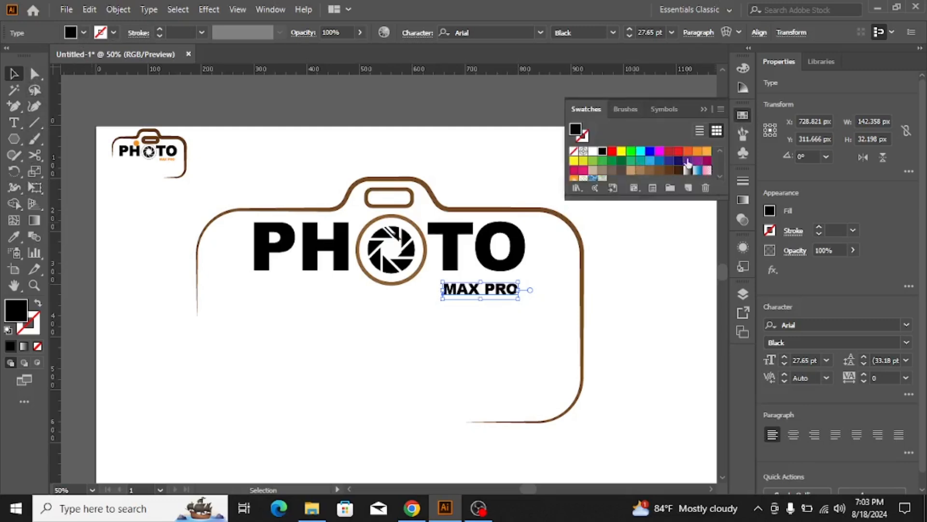
{"action": "left_click", "coordinate": [707, 151]}
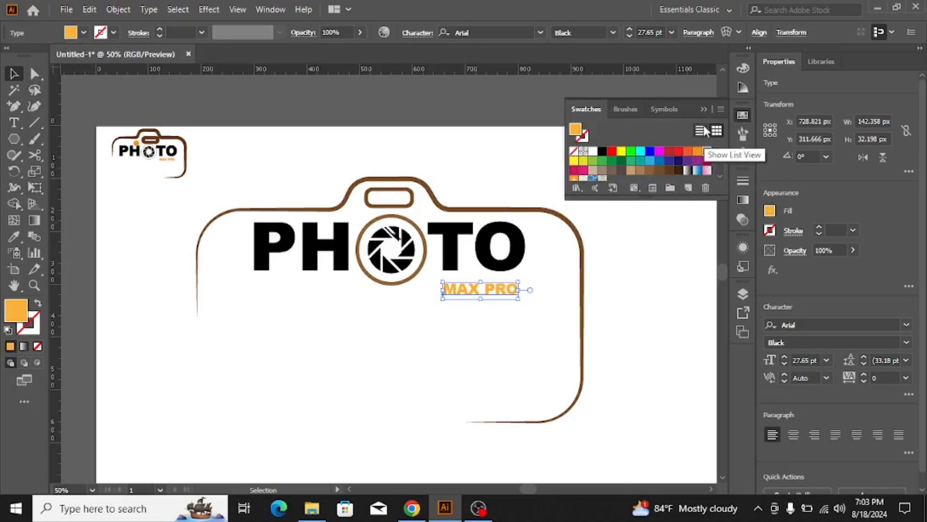
{"action": "left_click", "coordinate": [639, 251]}
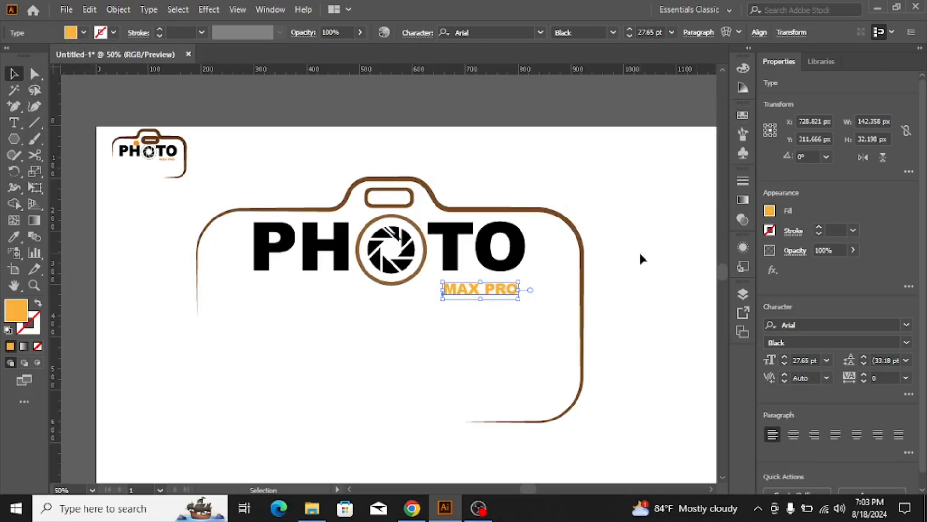
Enlarge the MAX PRO text slightly so its right end lines up with the final O of the PHOTO lettering
{"action": "left_click", "coordinate": [500, 296]}
{"action": "left_click_drag", "start_coordinate": [519, 301], "coordinate": [537, 300]}
{"action": "left_click", "coordinate": [430, 315]}
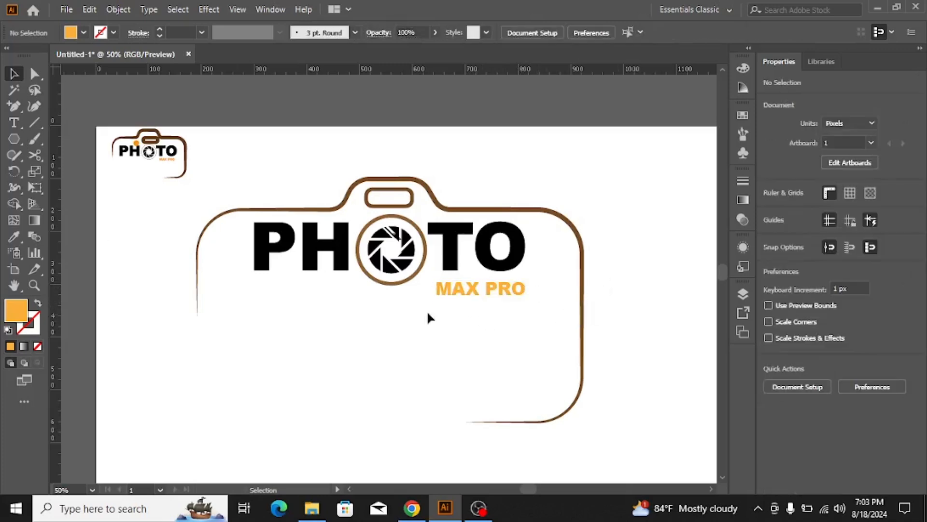
Draw a 54 px circle above the camera's right shoulder, with no fill and an orange stroke
{"action": "left_click_drag", "start_coordinate": [14, 141], "coordinate": [66, 175]}
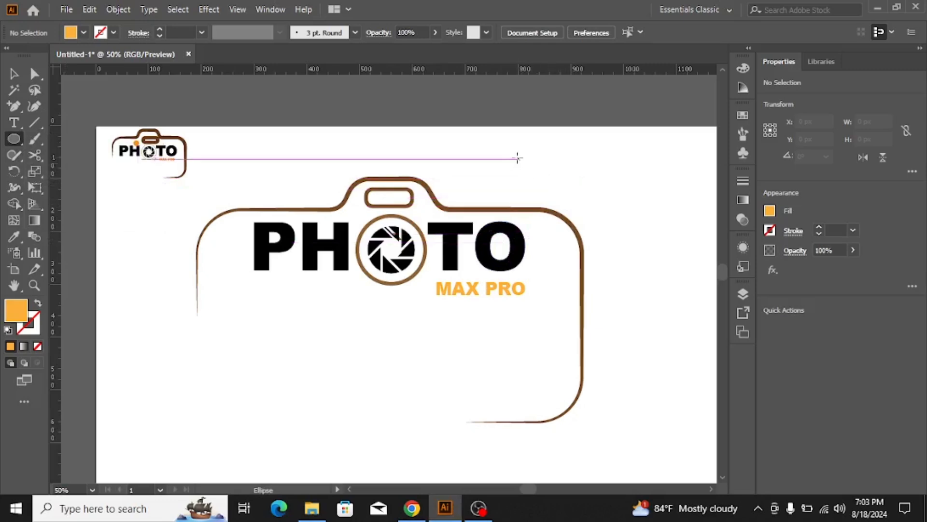
{"action": "left_click_drag", "start_coordinate": [515, 154], "coordinate": [529, 169]}
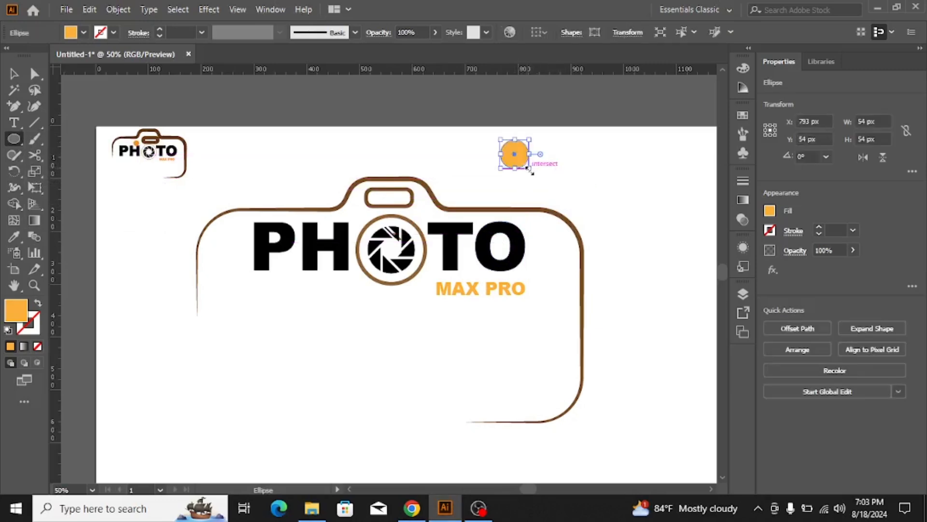
{"action": "left_click", "coordinate": [83, 32]}
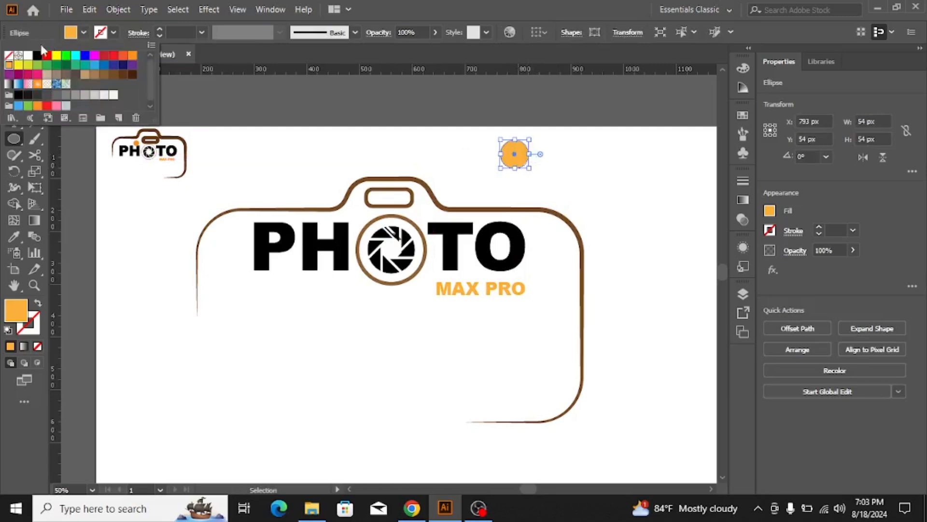
{"action": "left_click", "coordinate": [9, 56]}
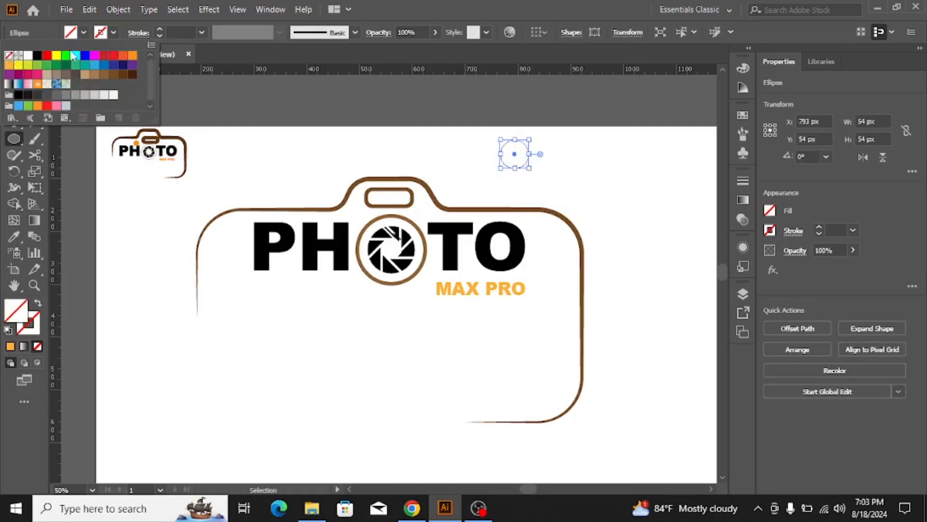
{"action": "left_click", "coordinate": [114, 33]}
{"action": "left_click", "coordinate": [112, 34]}
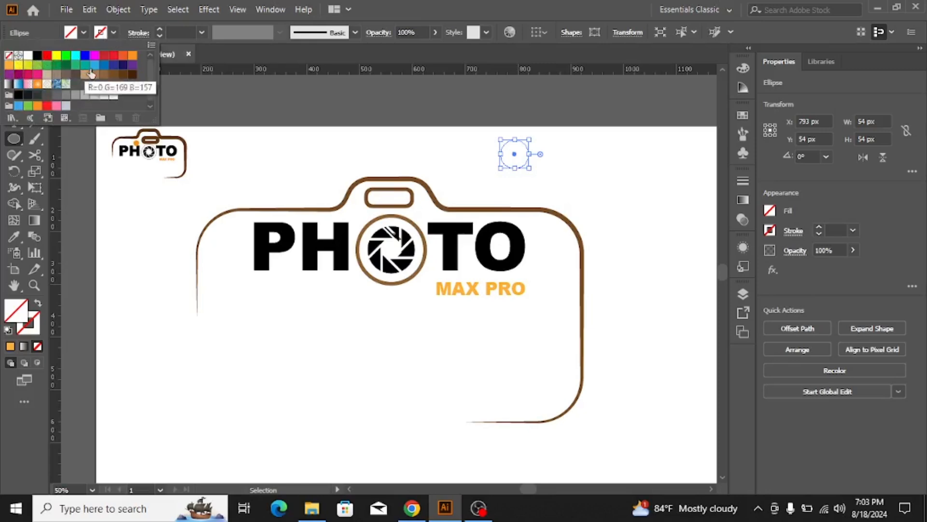
{"action": "left_click", "coordinate": [132, 56]}
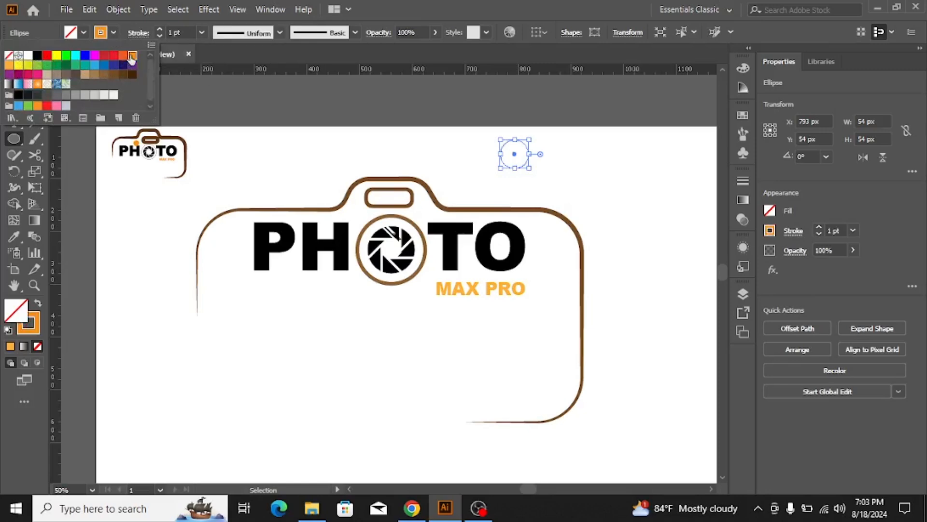
Set the orange circle's stroke weight to 6 pt
{"action": "left_click", "coordinate": [158, 30]}
{"action": "left_click", "coordinate": [158, 29]}
{"action": "left_click", "coordinate": [158, 29]}
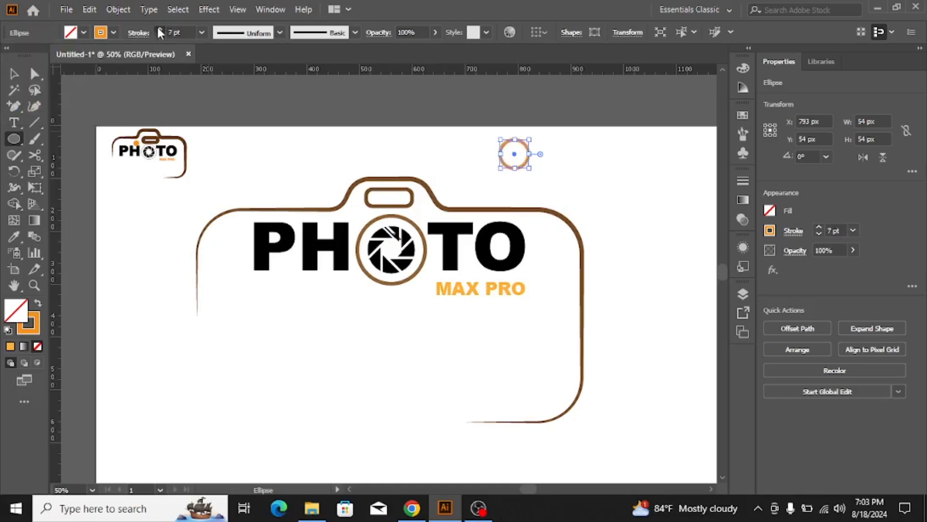
{"action": "left_click", "coordinate": [158, 29]}
{"action": "left_click", "coordinate": [158, 29]}
{"action": "left_click", "coordinate": [158, 29]}
{"action": "left_click", "coordinate": [158, 29]}
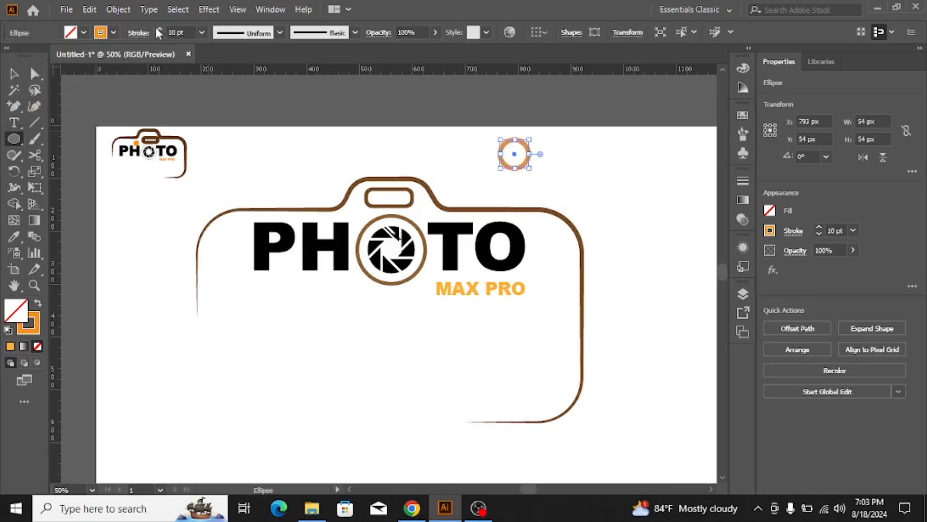
{"action": "left_click", "coordinate": [543, 177]}
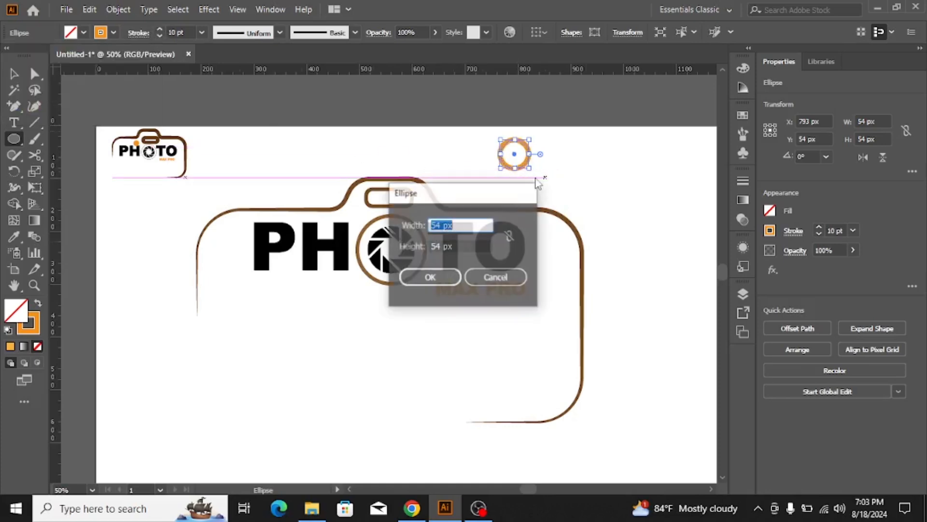
{"action": "left_click", "coordinate": [496, 278]}
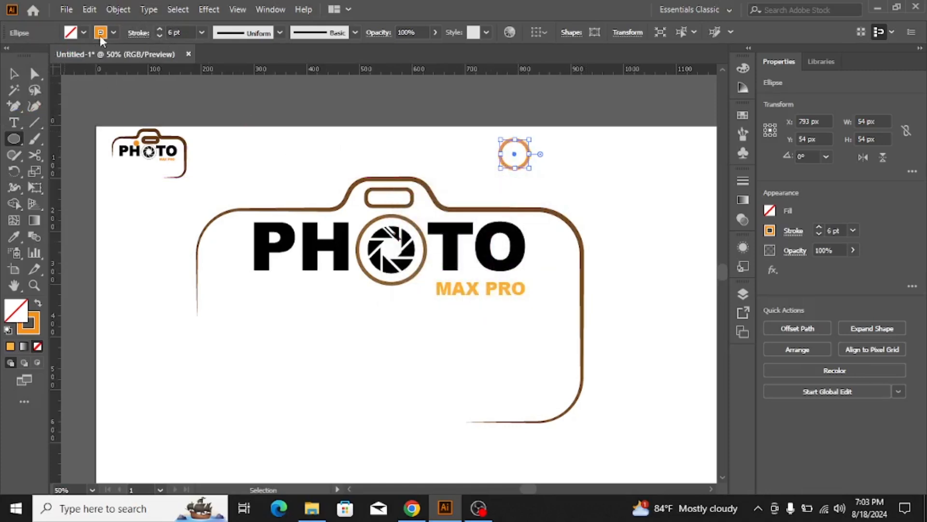
Try the orange ring at the lens's upper-left edge, and move it clear above the camera's left shoulder
{"action": "left_click", "coordinate": [16, 73]}
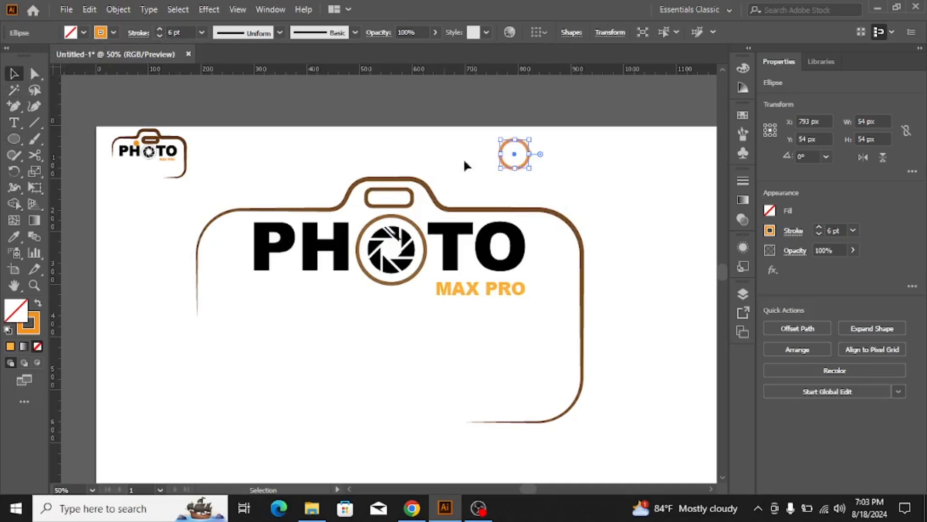
{"action": "left_click", "coordinate": [549, 170]}
{"action": "left_click_drag", "start_coordinate": [516, 158], "coordinate": [356, 214]}
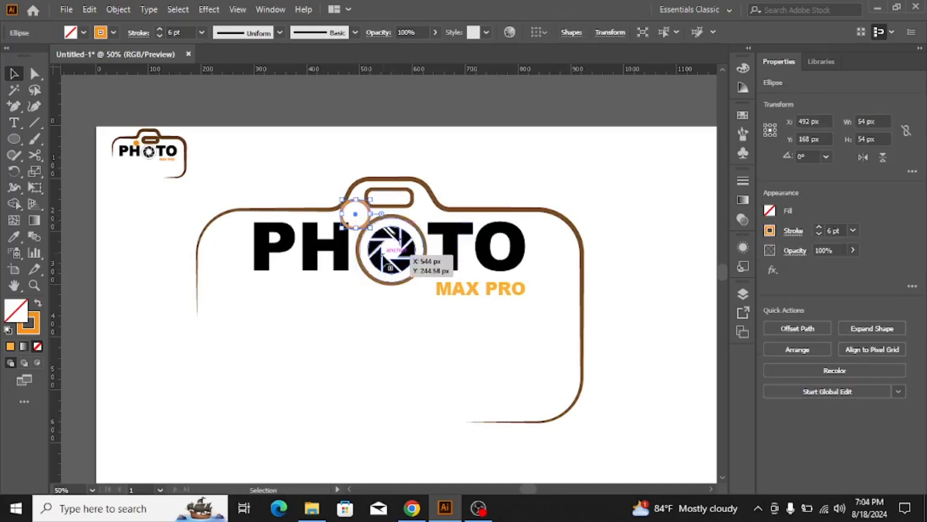
{"action": "left_click", "coordinate": [493, 154]}
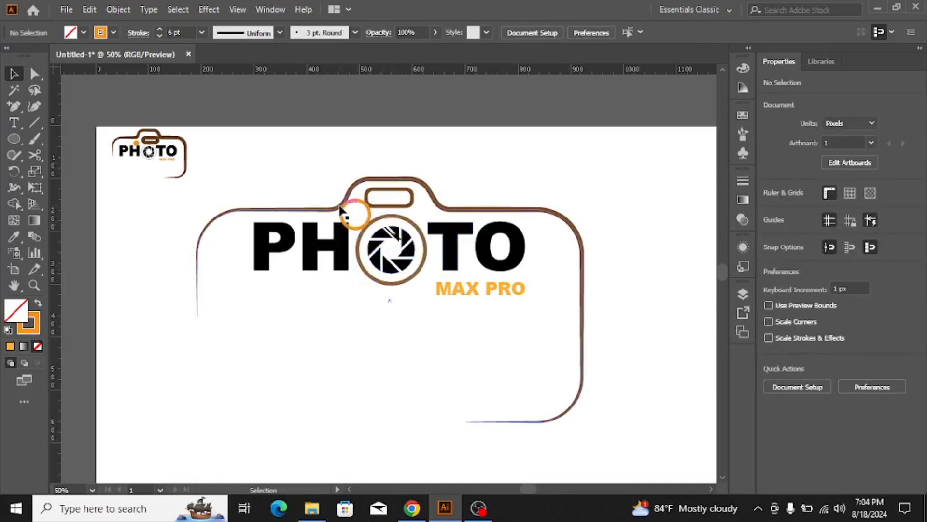
{"action": "left_click_drag", "start_coordinate": [348, 219], "coordinate": [309, 172]}
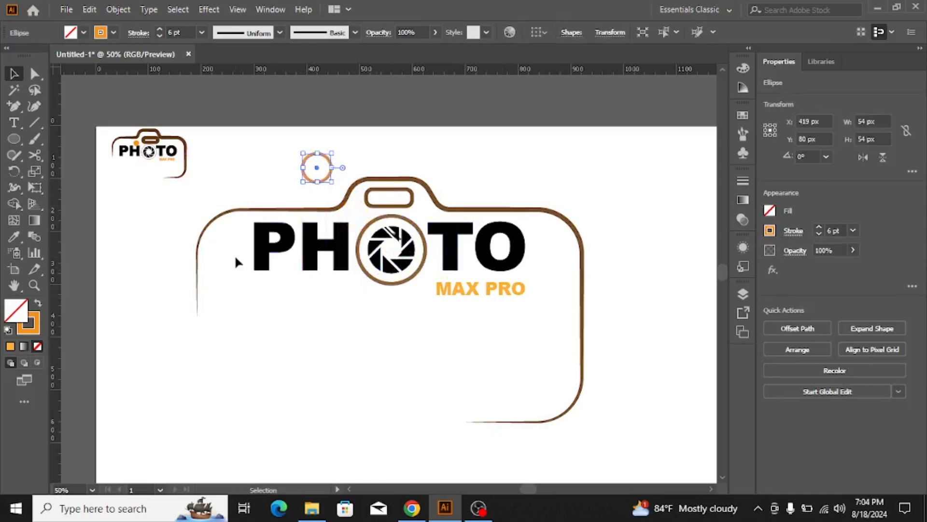
Move the MAX PRO text slightly lower, leaving more space beneath the PHOTO lettering
{"action": "left_click", "coordinate": [529, 307]}
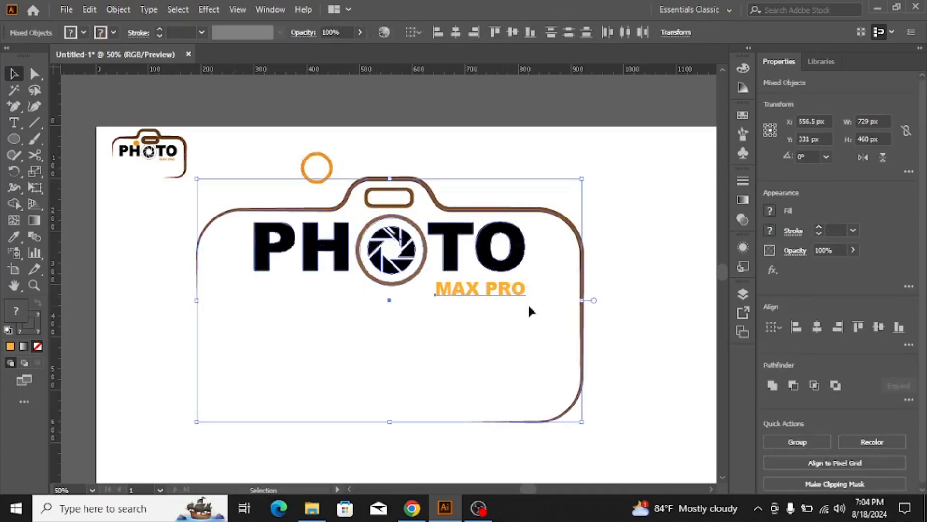
{"action": "left_click", "coordinate": [619, 250]}
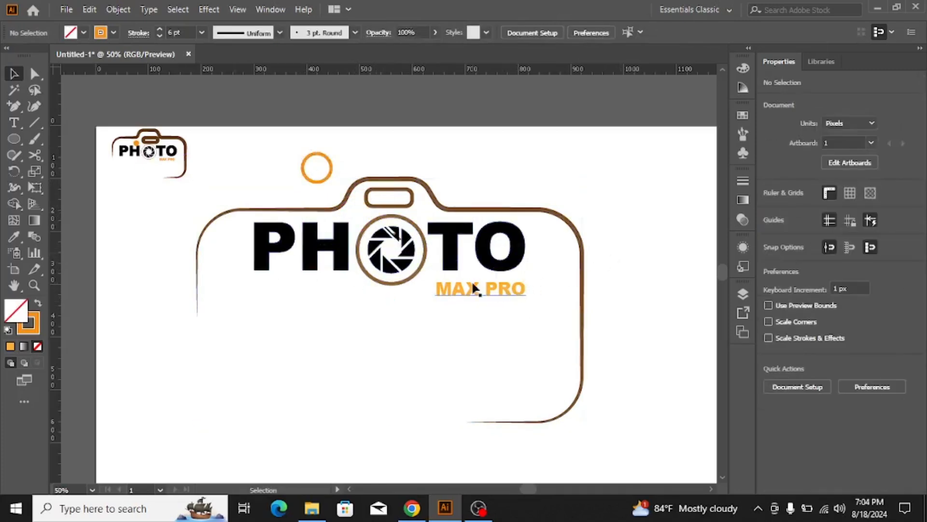
{"action": "left_click_drag", "start_coordinate": [470, 290], "coordinate": [469, 307]}
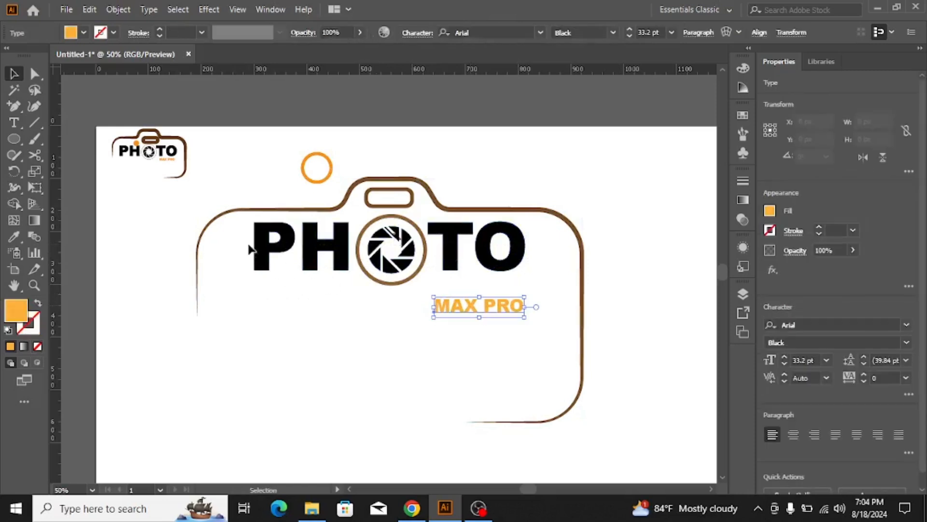
Nudge the PHOTO letters and the aperture lens down together, closer to the MAX PRO text
{"action": "left_click", "coordinate": [532, 256]}
{"action": "key", "text": "Down"}
{"action": "key", "text": "Down"}
{"action": "key", "text": "Down"}
{"action": "key", "text": "Down"}
{"action": "key", "text": "Down"}
{"action": "key", "text": "Down"}
{"action": "key", "text": "Down"}
{"action": "key", "text": "Down"}
{"action": "key", "text": "Down"}
{"action": "key", "text": "Down"}
{"action": "key", "text": "Down"}
{"action": "key", "text": "Down"}
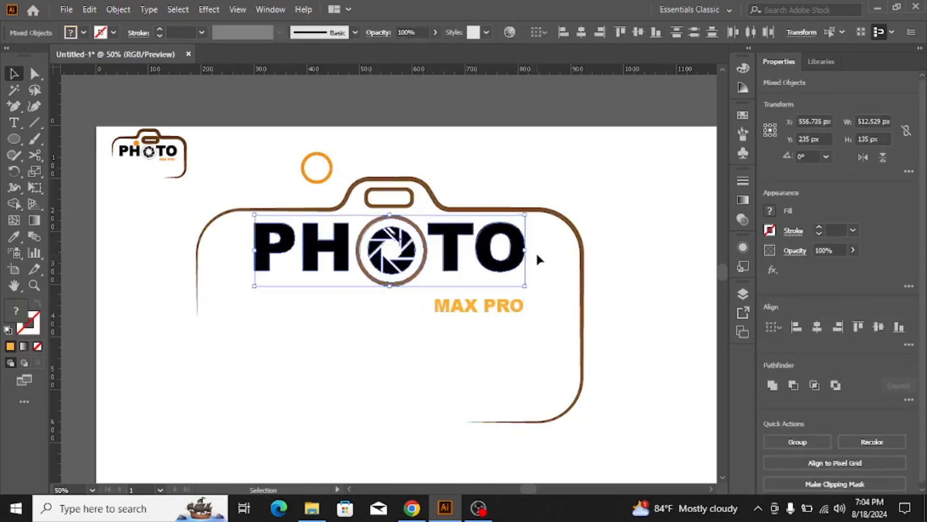
{"action": "key", "text": "Down"}
{"action": "key", "text": "Down"}
{"action": "key", "text": "Down"}
{"action": "key", "text": "Down"}
{"action": "key", "text": "Down"}
{"action": "key", "text": "Down"}
{"action": "key", "text": "Down"}
{"action": "key", "text": "Down"}
{"action": "key", "text": "Down"}
{"action": "key", "text": "Down"}
{"action": "key", "text": "Down"}
{"action": "key", "text": "Down"}
{"action": "key", "text": "Down"}
{"action": "key", "text": "Down"}
{"action": "key", "text": "Down"}
{"action": "key", "text": "Down"}
{"action": "key", "text": "Down"}
{"action": "key", "text": "Down"}
{"action": "key", "text": "Down"}
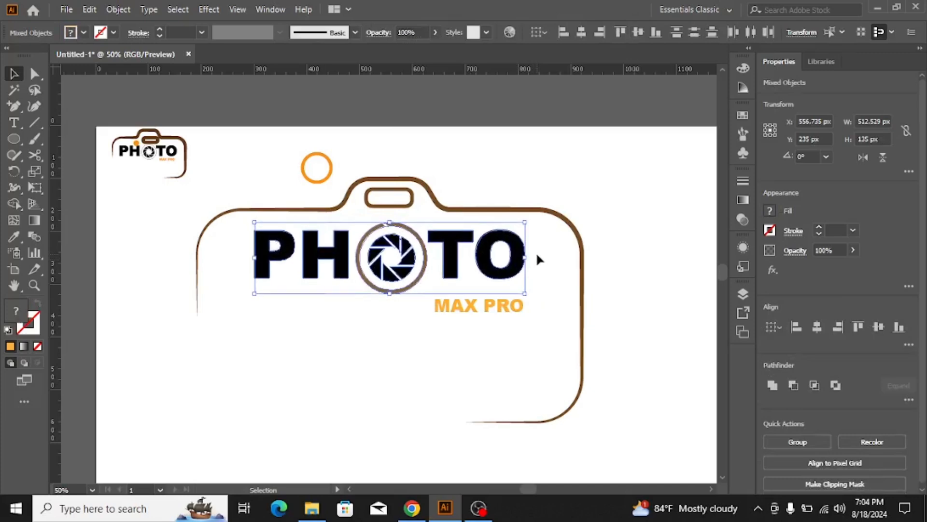
{"action": "left_click", "coordinate": [600, 181]}
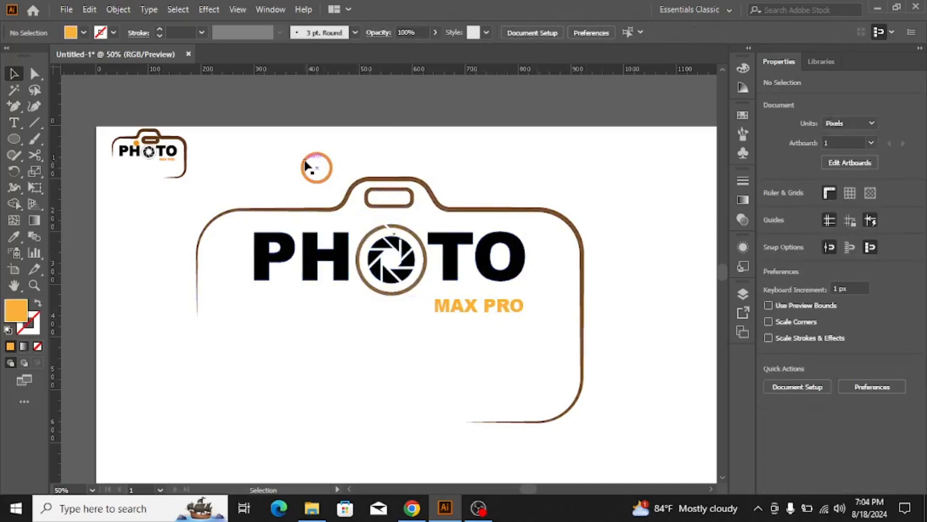
Shrink the orange ring and place it just above the right stem of the letter H, beneath the camera outline
{"action": "left_click", "coordinate": [322, 180]}
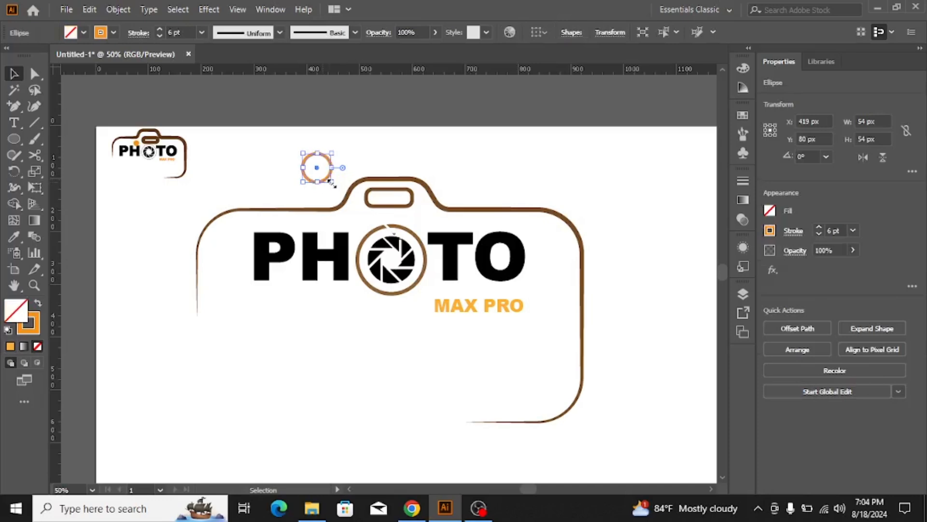
{"action": "left_click_drag", "start_coordinate": [331, 183], "coordinate": [350, 225]}
{"action": "left_click", "coordinate": [541, 172]}
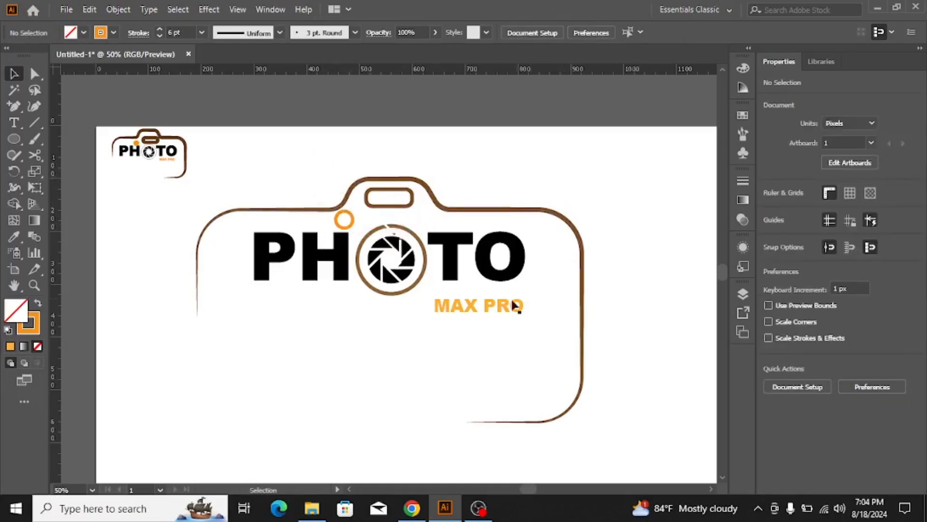